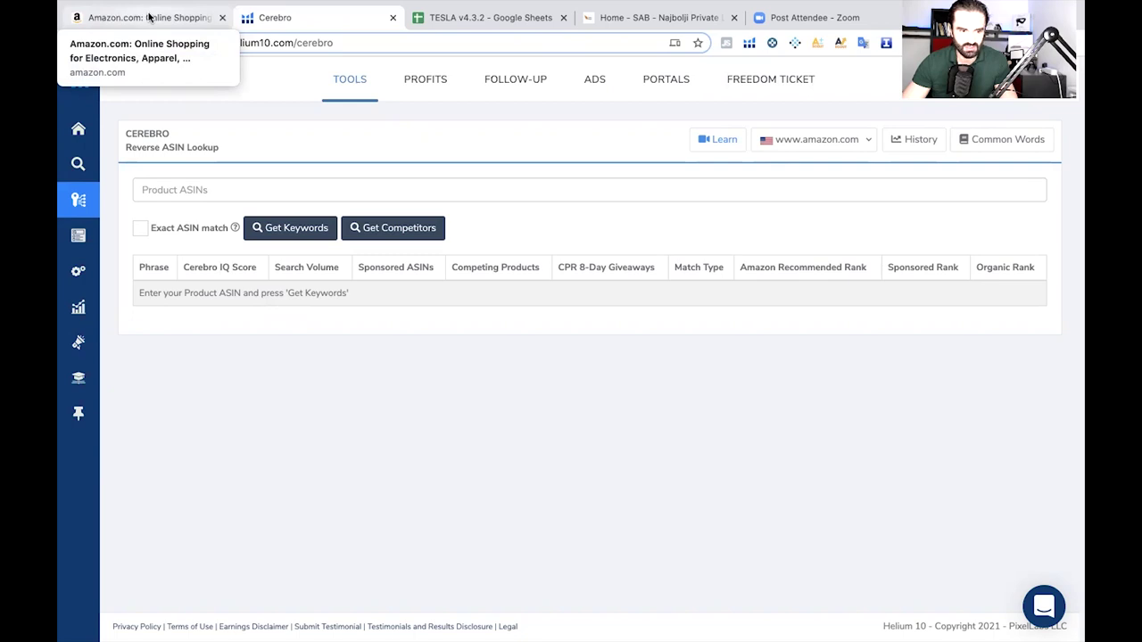
Switch to the Amazon homepage and open the Today's Deals page
{"action": "left_click", "coordinate": [149, 18]}
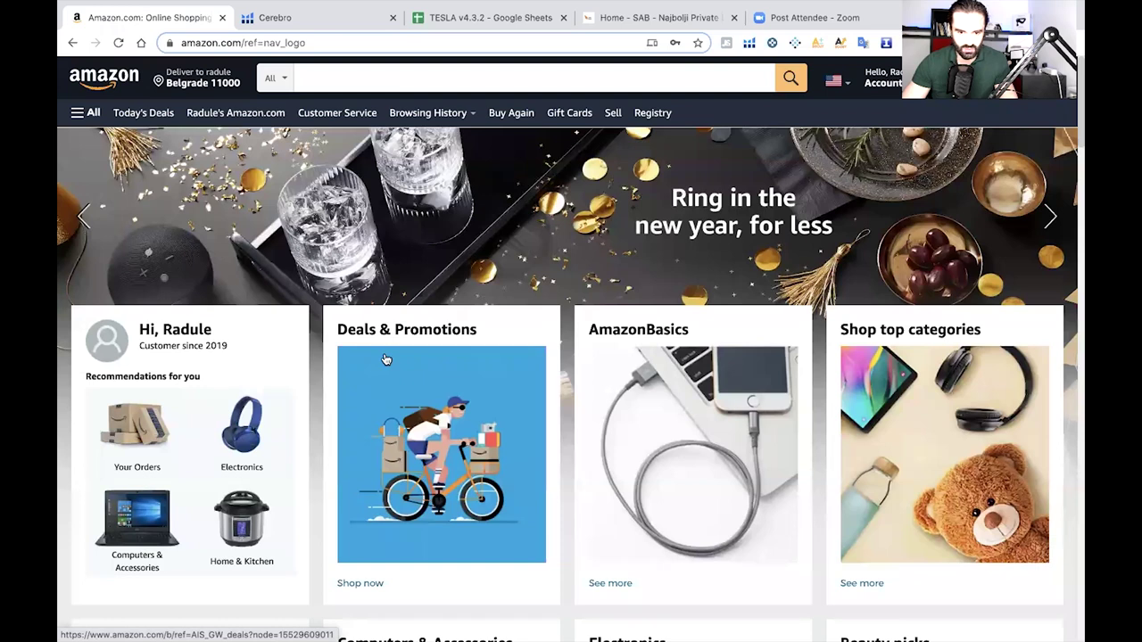
{"action": "scroll", "coordinate": [385, 359], "scroll_direction": "down", "scroll_amount": 1}
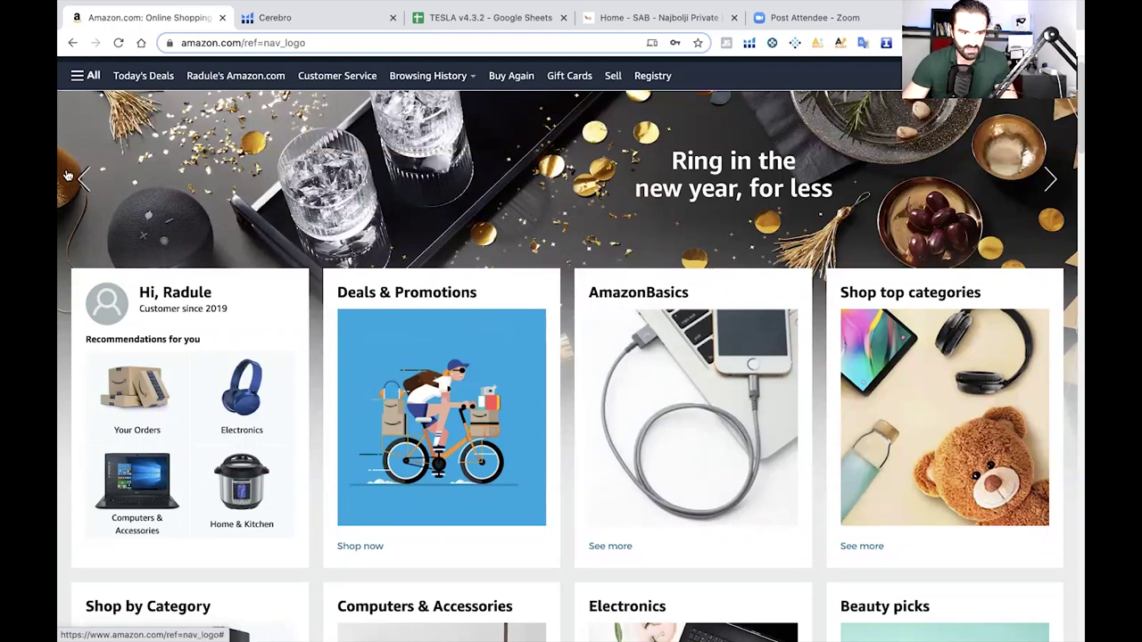
{"action": "left_click", "coordinate": [129, 78]}
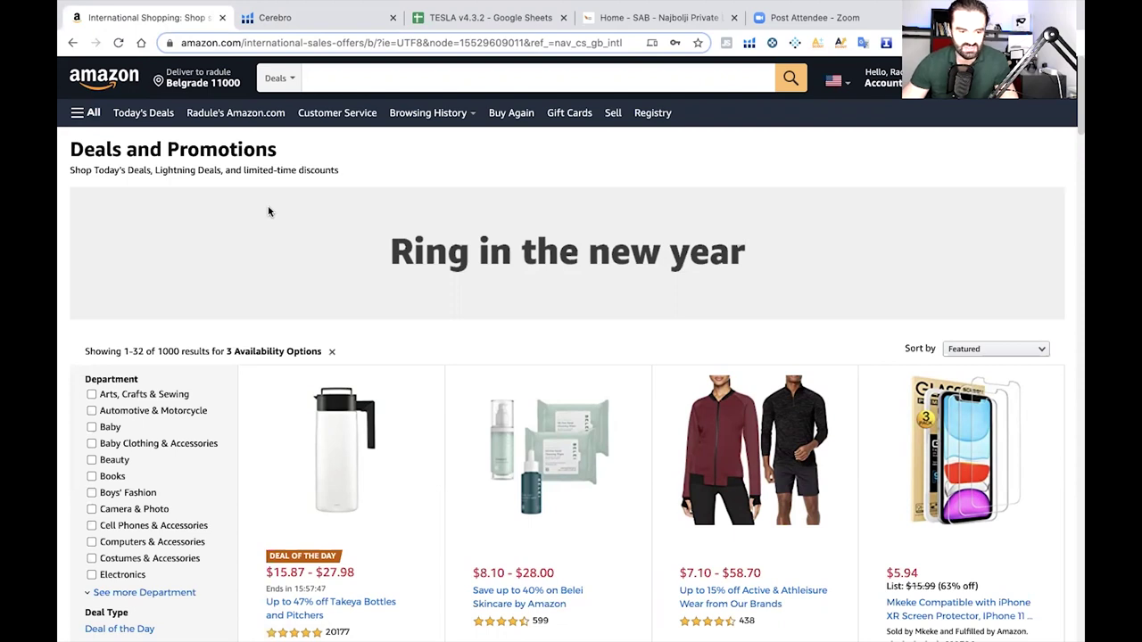
{"action": "scroll", "coordinate": [263, 230], "scroll_direction": "down", "scroll_amount": 1}
{"action": "scroll", "coordinate": [262, 230], "scroll_direction": "up", "scroll_amount": 1}
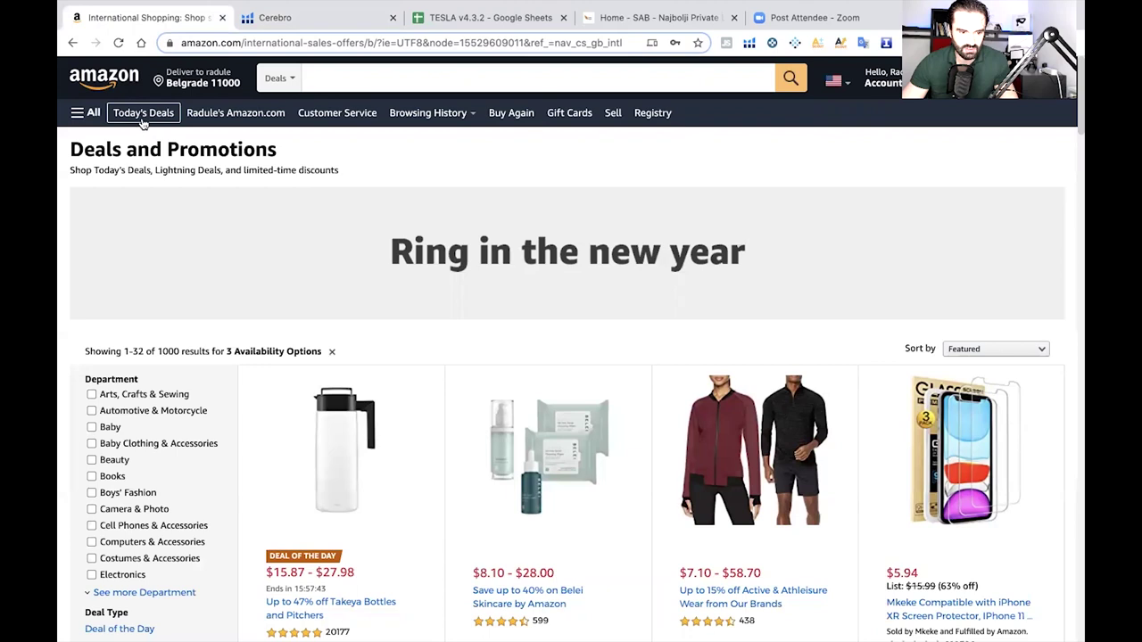
Browse the deals for a product idea and open the Habor 022 Meat Thermometer listing
{"action": "scroll", "coordinate": [300, 288], "scroll_direction": "down", "scroll_amount": 5}
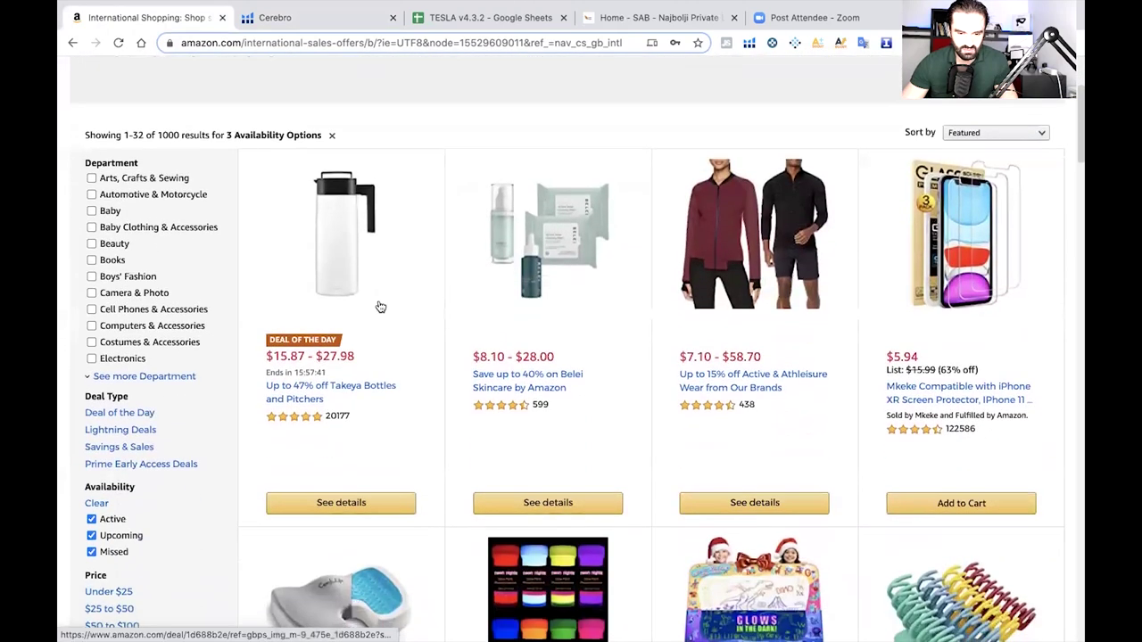
{"action": "scroll", "coordinate": [382, 307], "scroll_direction": "down", "scroll_amount": 7}
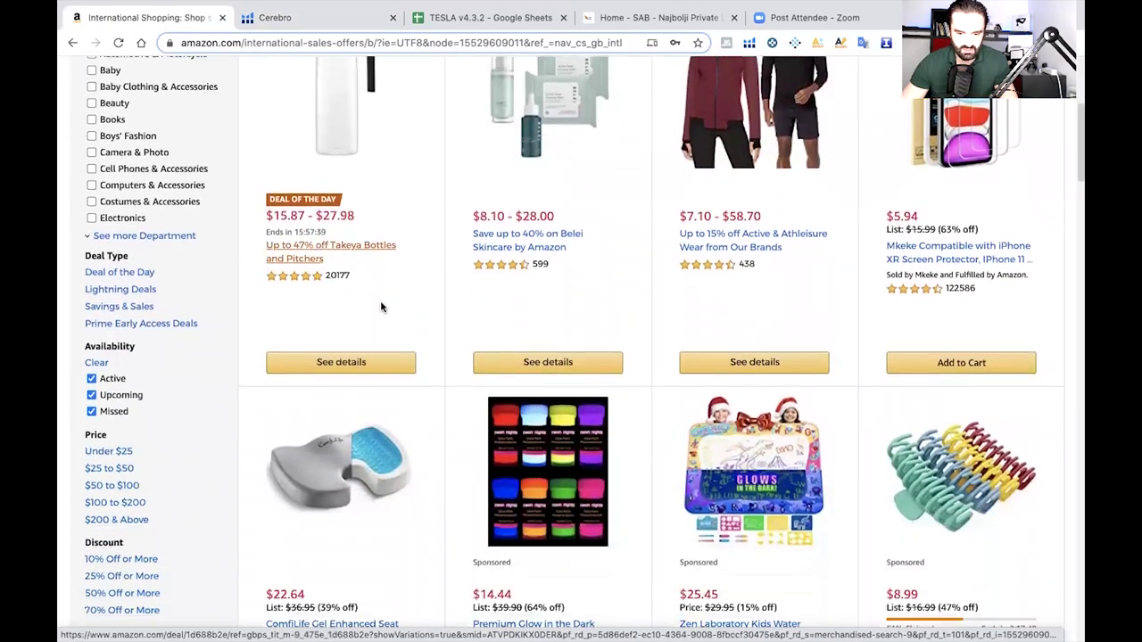
{"action": "scroll", "coordinate": [380, 307], "scroll_direction": "down", "scroll_amount": 7}
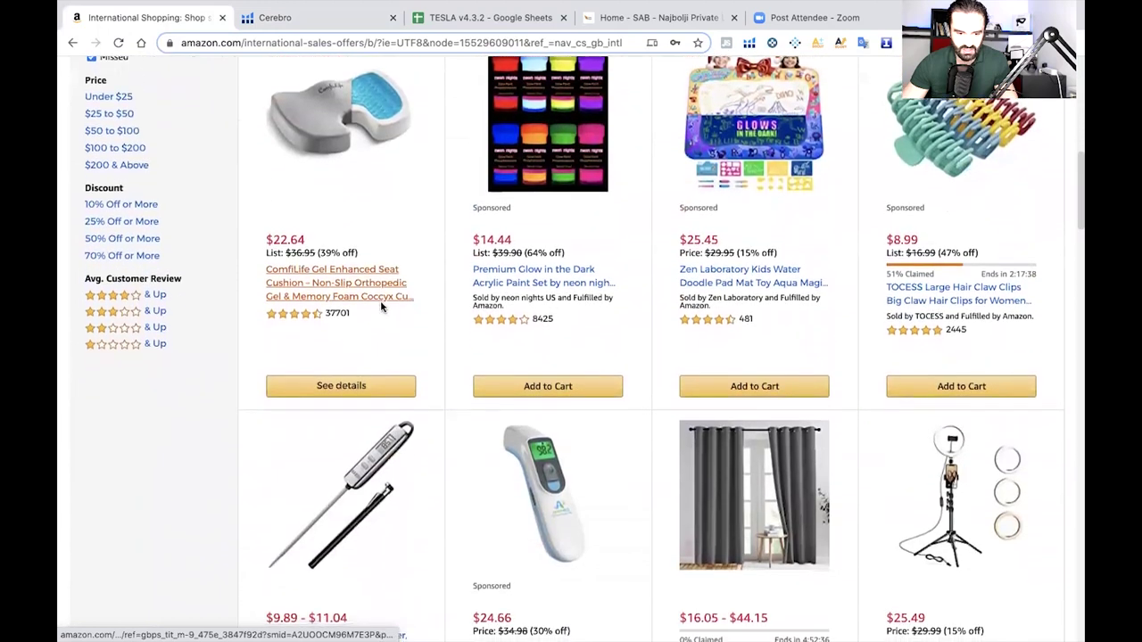
{"action": "scroll", "coordinate": [625, 339], "scroll_direction": "down", "scroll_amount": 1}
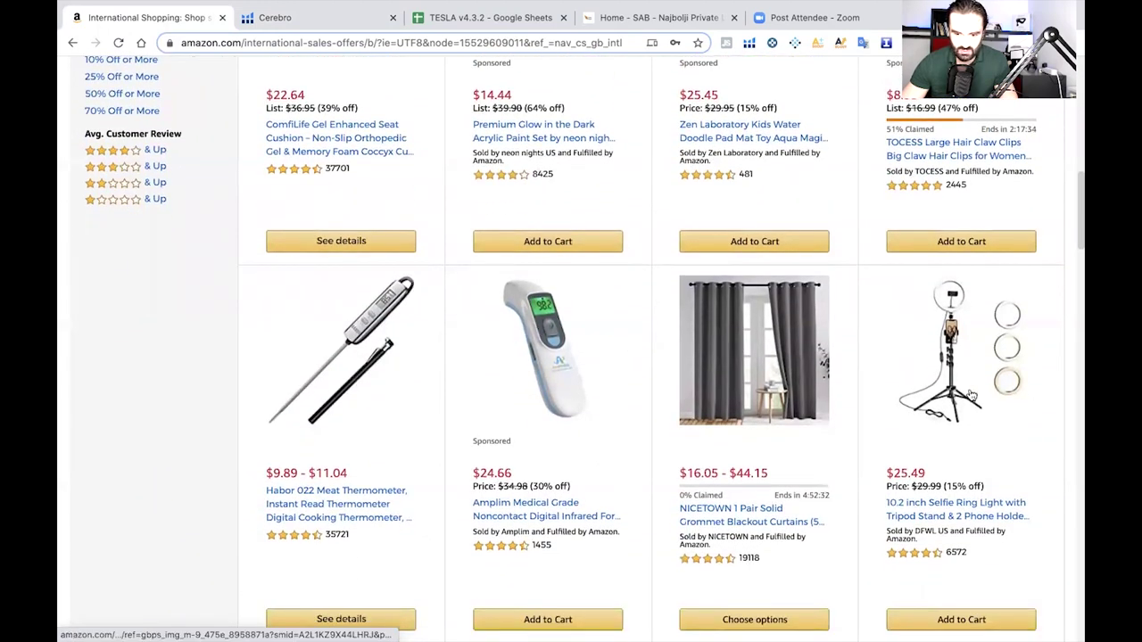
{"action": "scroll", "coordinate": [599, 395], "scroll_direction": "down", "scroll_amount": 2}
{"action": "scroll", "coordinate": [599, 394], "scroll_direction": "down", "scroll_amount": 6}
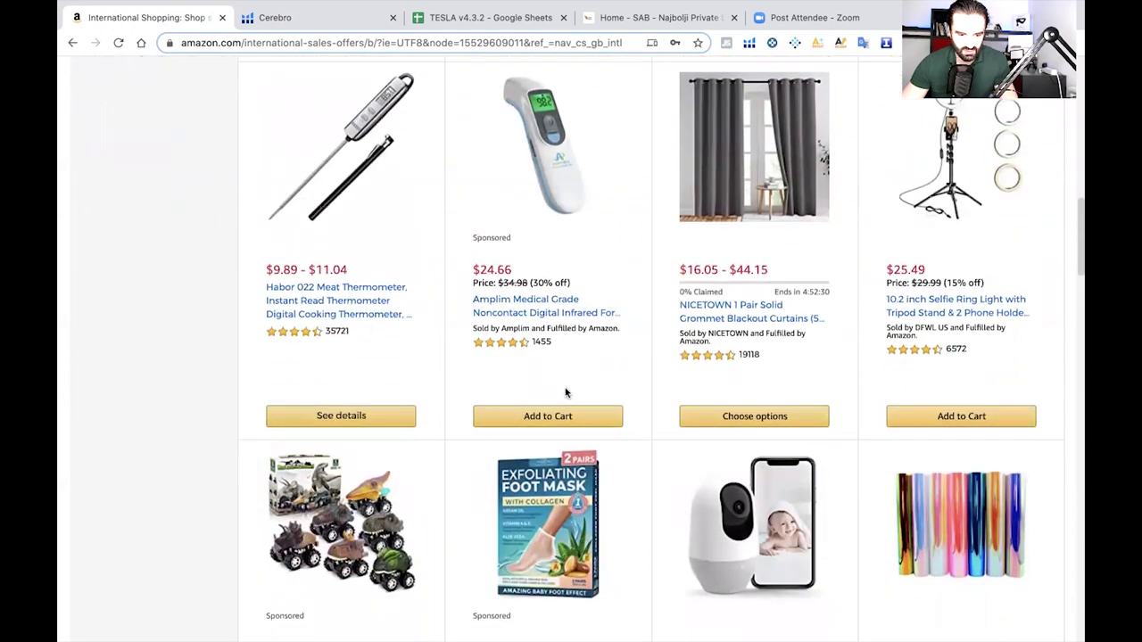
{"action": "scroll", "coordinate": [565, 393], "scroll_direction": "down", "scroll_amount": 2}
{"action": "scroll", "coordinate": [565, 393], "scroll_direction": "up", "scroll_amount": 9}
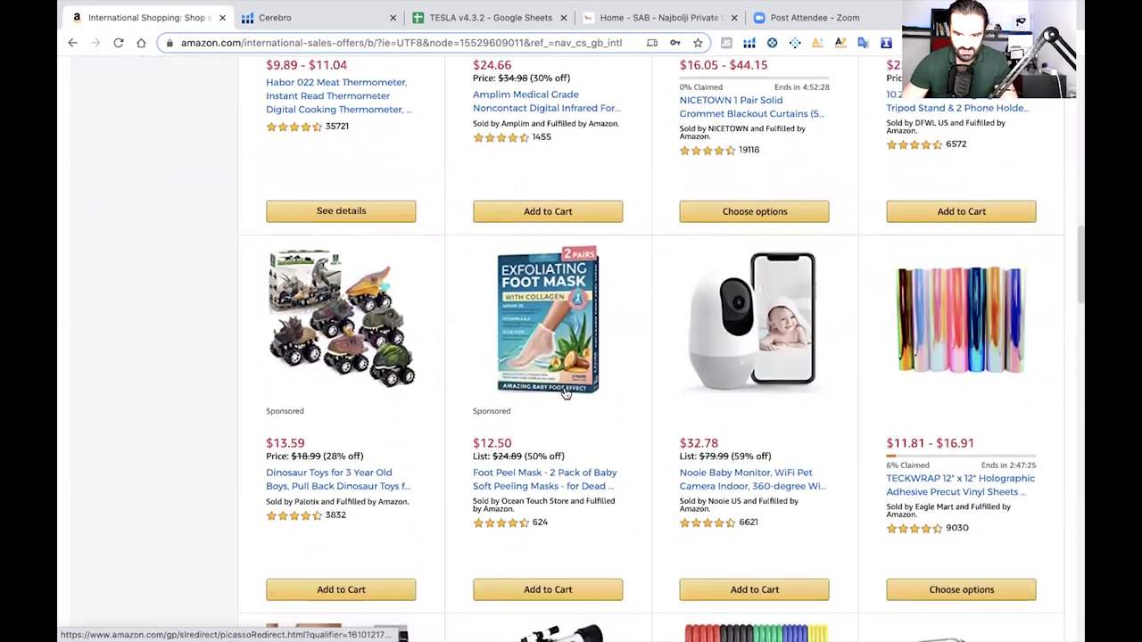
{"action": "scroll", "coordinate": [565, 394], "scroll_direction": "down", "scroll_amount": 1}
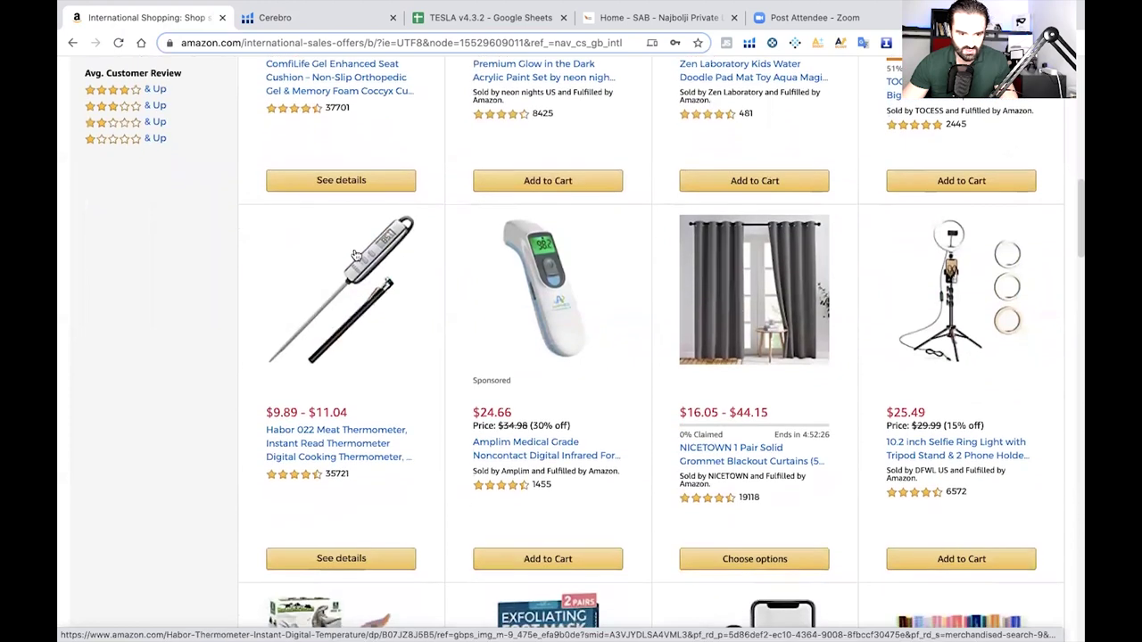
{"action": "left_click", "coordinate": [353, 255]}
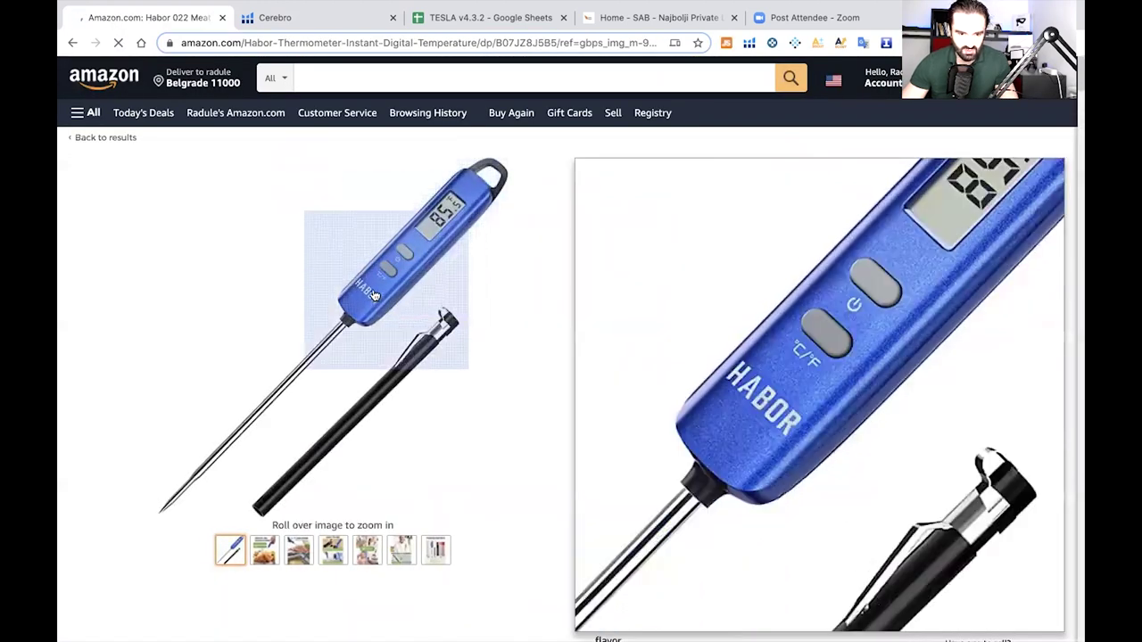
Examine the thermometer listing's product images, title, price and ratings
{"action": "scroll", "coordinate": [377, 298], "scroll_direction": "down", "scroll_amount": 2}
{"action": "mouse_move", "coordinate": [302, 475]}
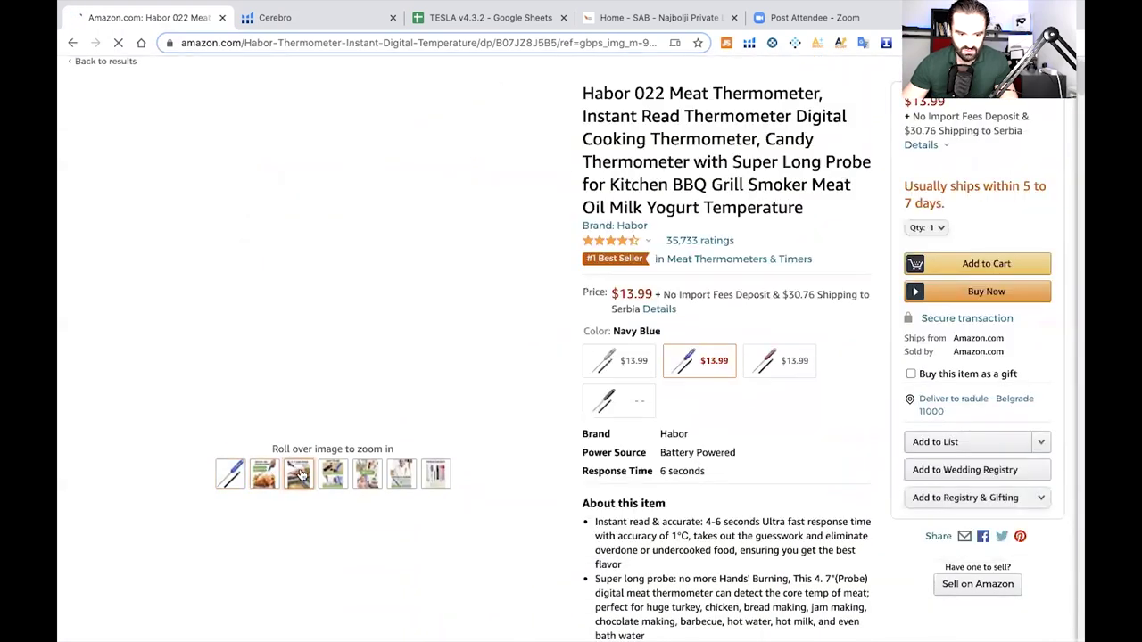
{"action": "scroll", "coordinate": [303, 457], "scroll_direction": "up", "scroll_amount": 1}
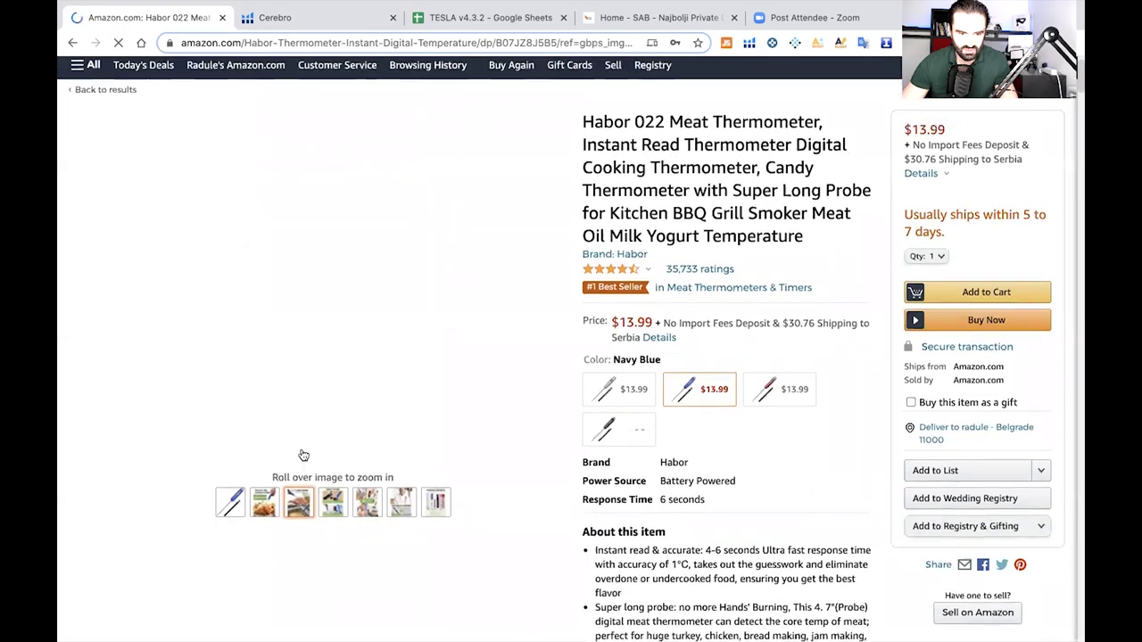
{"action": "scroll", "coordinate": [304, 455], "scroll_direction": "up", "scroll_amount": 1}
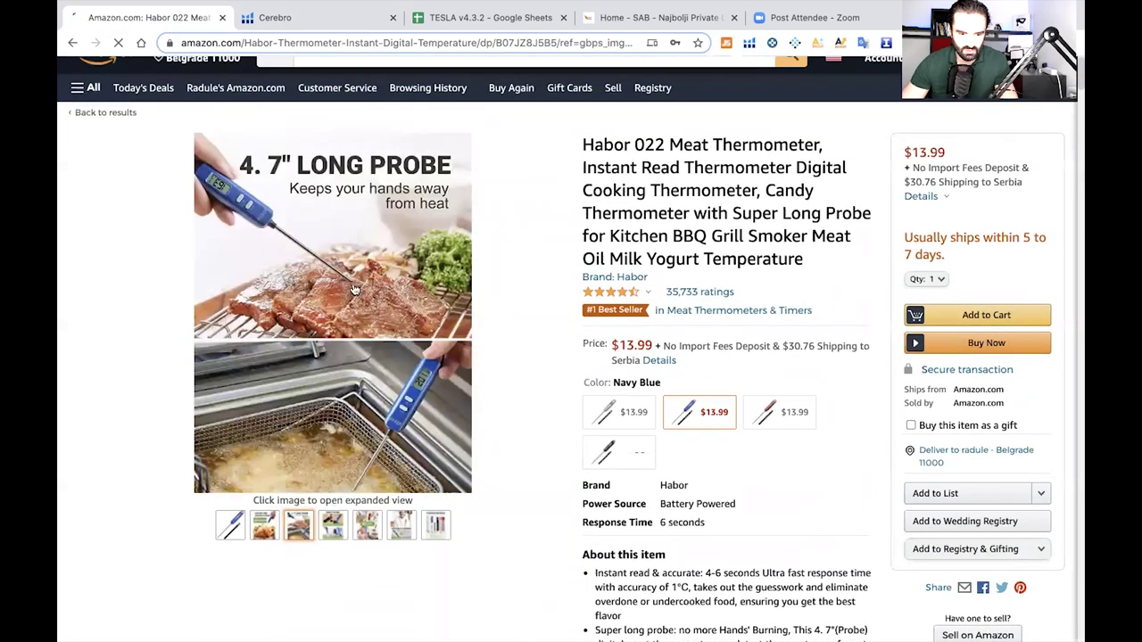
{"action": "mouse_move", "coordinate": [355, 290]}
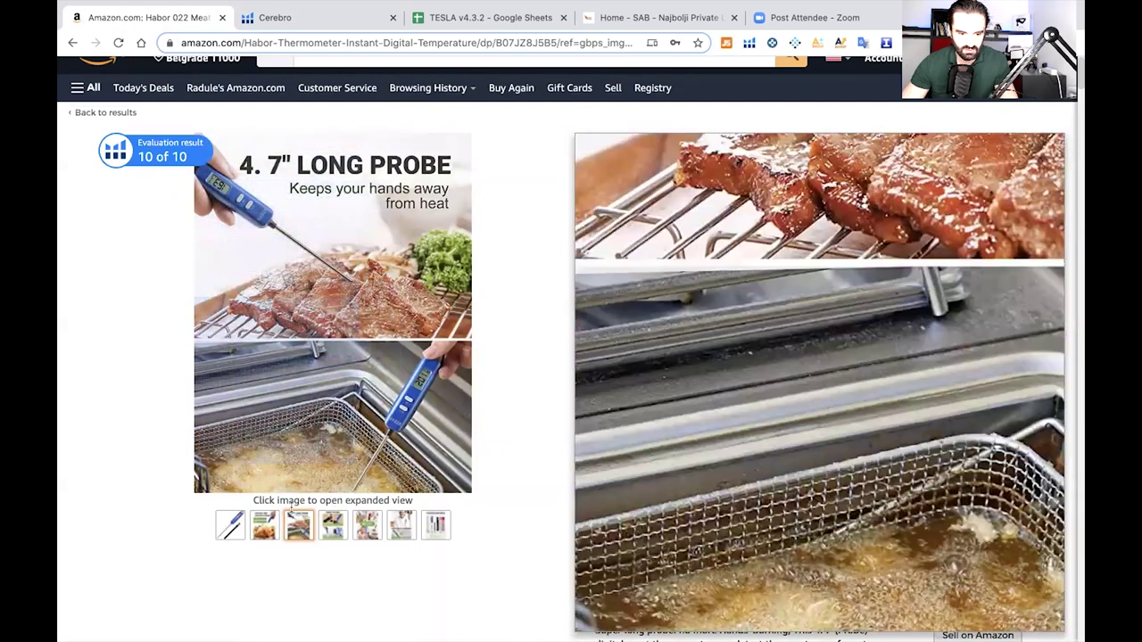
{"action": "mouse_move", "coordinate": [331, 526]}
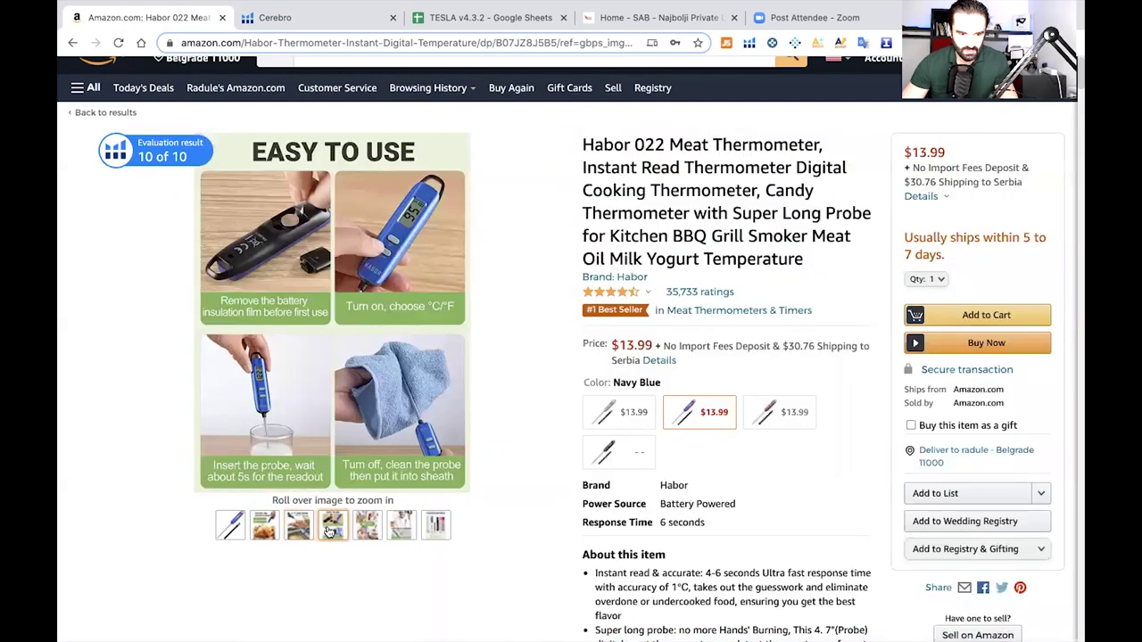
{"action": "scroll", "coordinate": [363, 107], "scroll_direction": "down", "scroll_amount": 1}
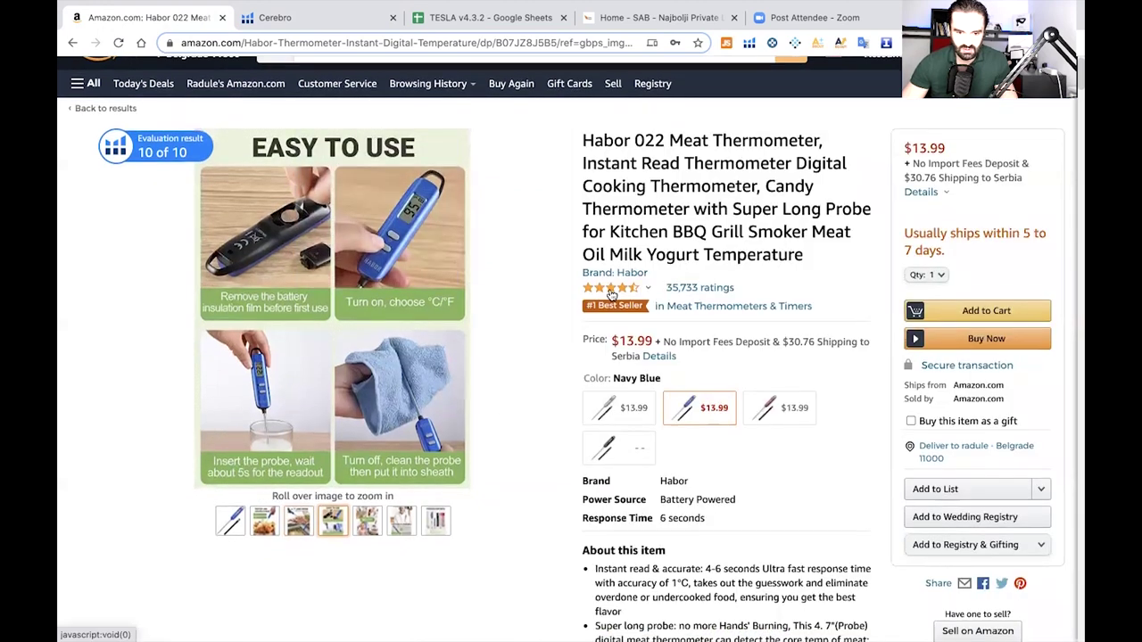
{"action": "scroll", "coordinate": [654, 239], "scroll_direction": "up", "scroll_amount": 1}
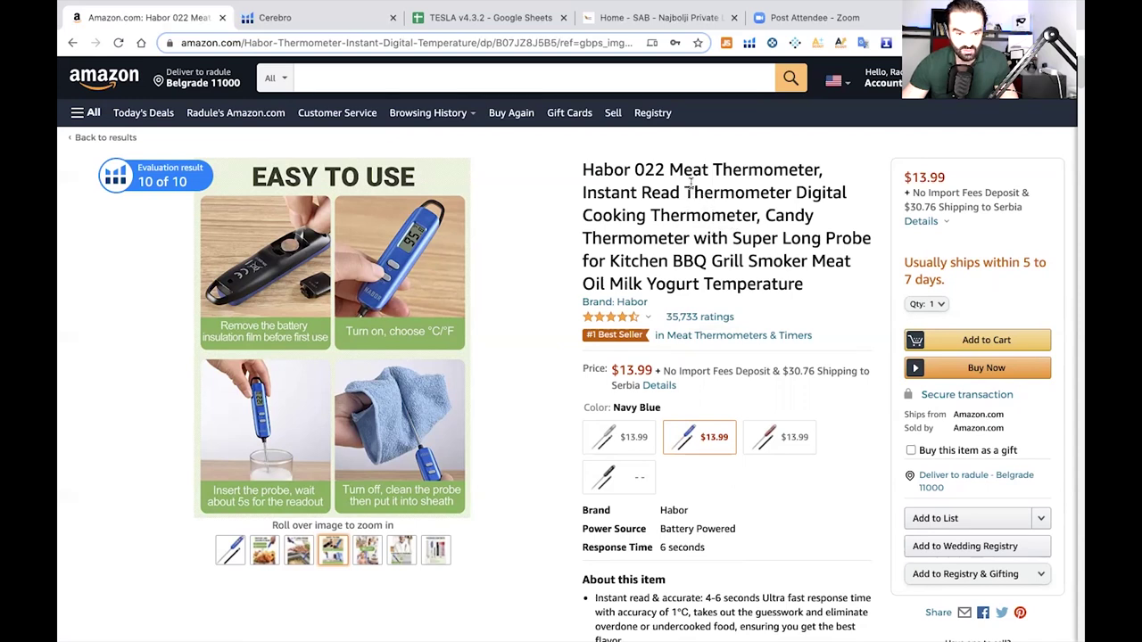
Search Amazon for "kitchen thermometer", reusing the word Thermometer copied from the listing's title
{"action": "left_click_drag", "start_coordinate": [672, 169], "coordinate": [822, 172]}
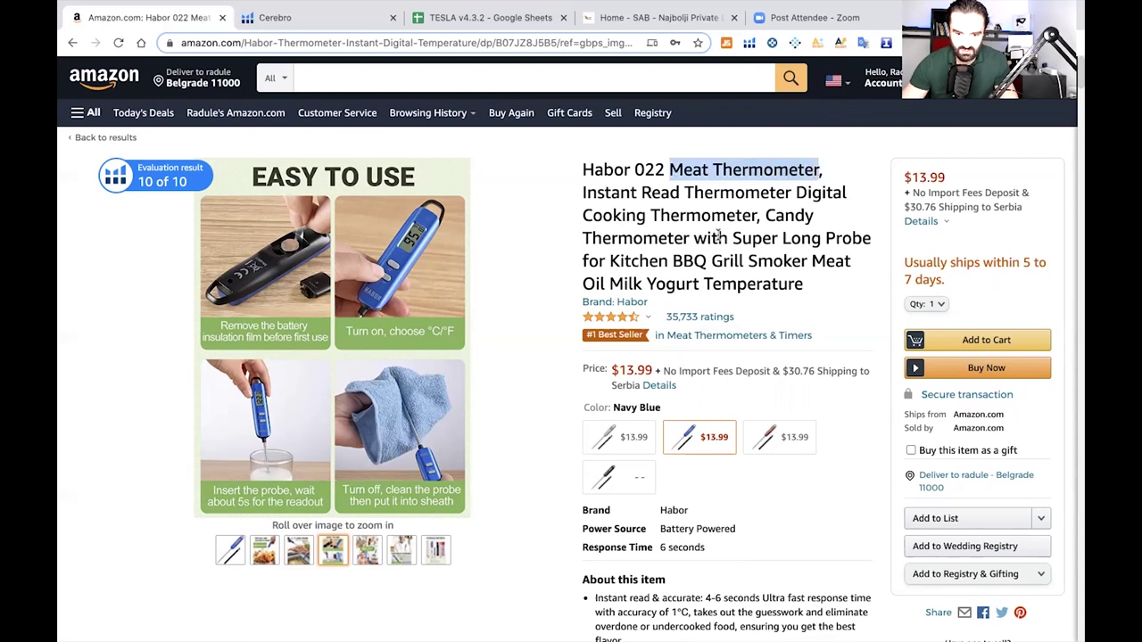
{"action": "left_click", "coordinate": [670, 250]}
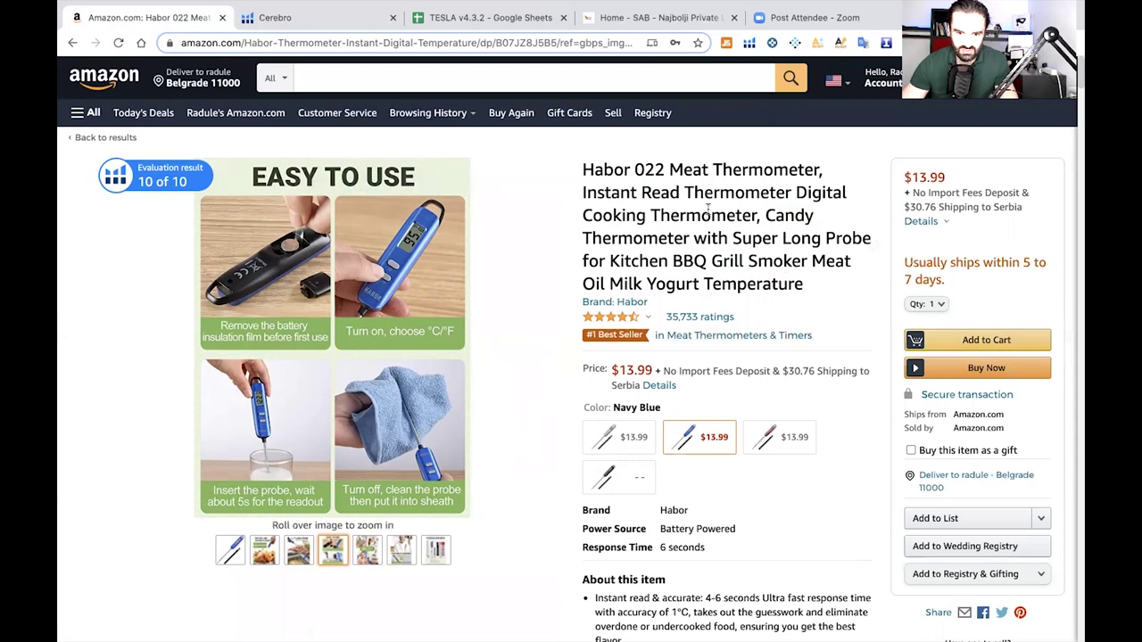
{"action": "left_click_drag", "start_coordinate": [713, 164], "coordinate": [817, 163]}
{"action": "key", "text": "ctrl+c"}
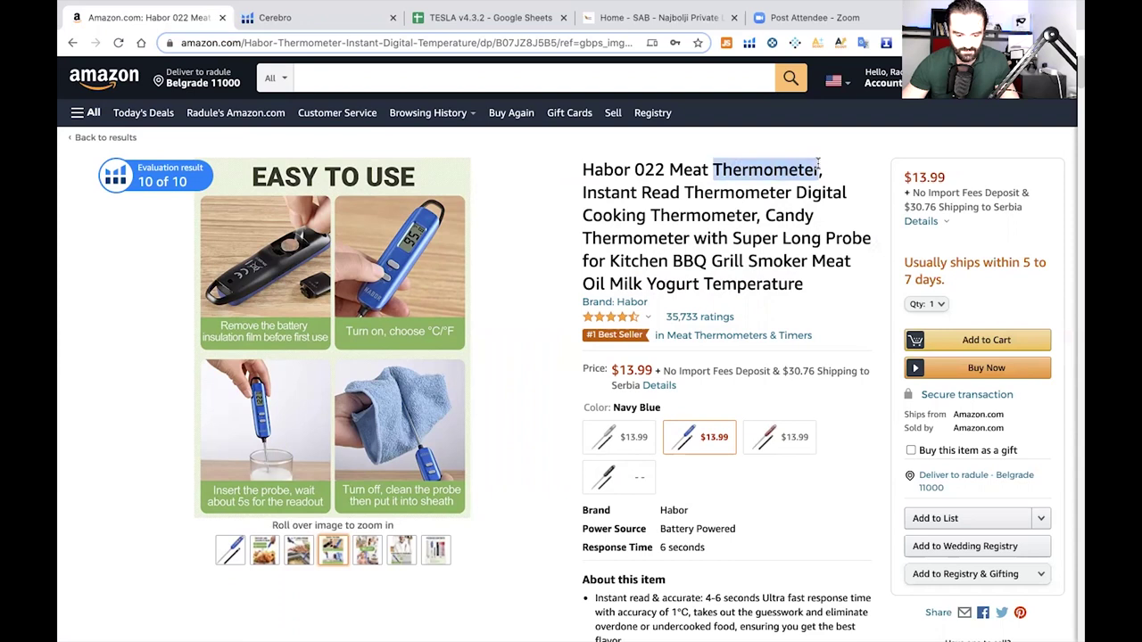
{"action": "left_click", "coordinate": [385, 77]}
{"action": "key", "text": "ctrl+v"}
{"action": "left_click", "coordinate": [301, 77]}
{"action": "type", "text": "Kitchen"}
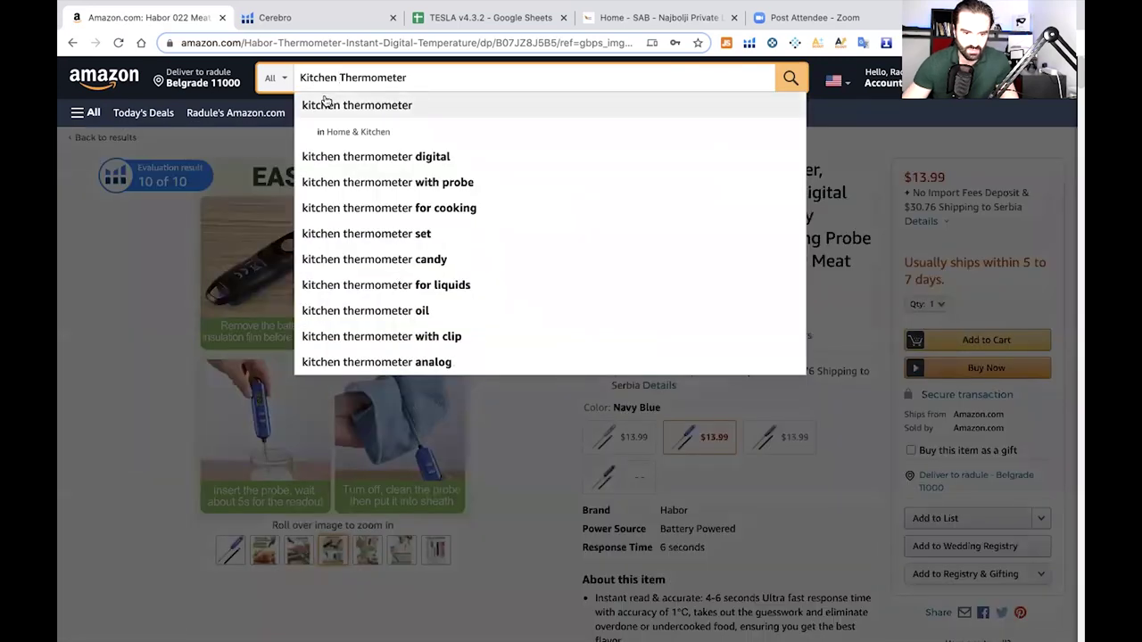
{"action": "left_click", "coordinate": [325, 96]}
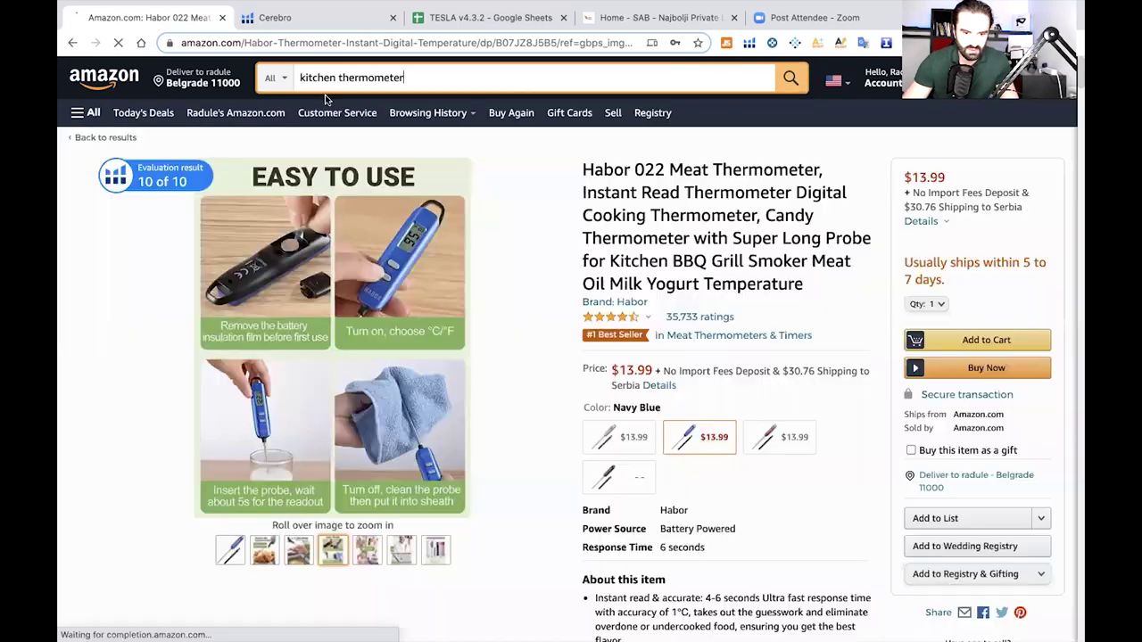
Run the Helium 10 extension's Xray - Amazon Product Research on the kitchen thermometer search results
{"action": "scroll", "coordinate": [493, 218], "scroll_direction": "down", "scroll_amount": 1}
{"action": "scroll", "coordinate": [493, 218], "scroll_direction": "down", "scroll_amount": 8}
{"action": "scroll", "coordinate": [493, 219], "scroll_direction": "down", "scroll_amount": 6}
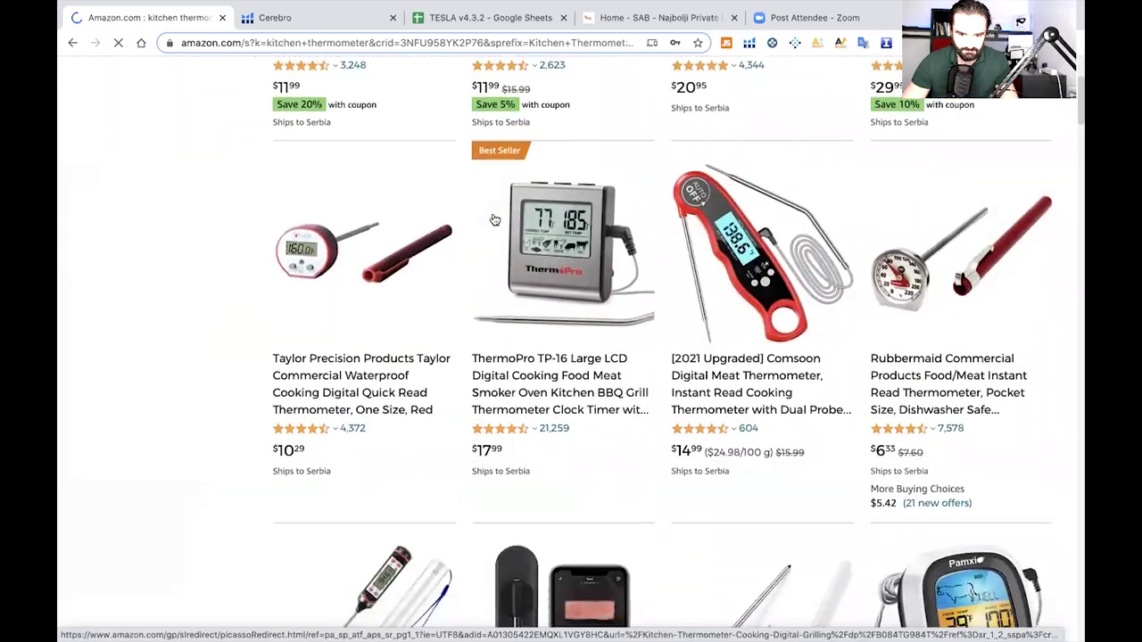
{"action": "left_click", "coordinate": [752, 45]}
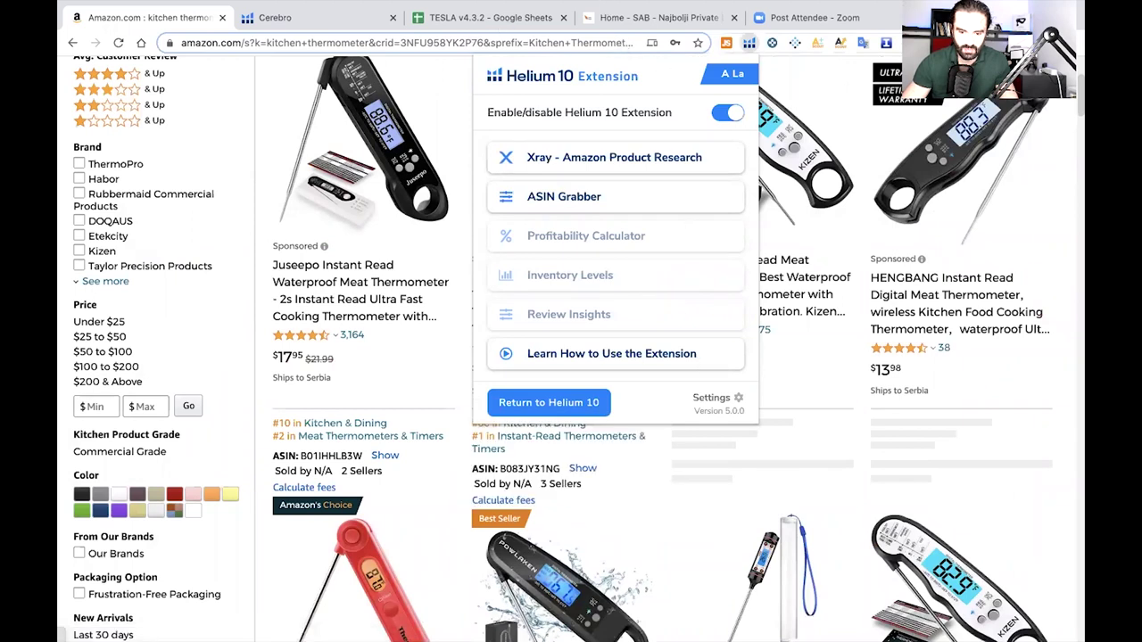
{"action": "left_click", "coordinate": [586, 164]}
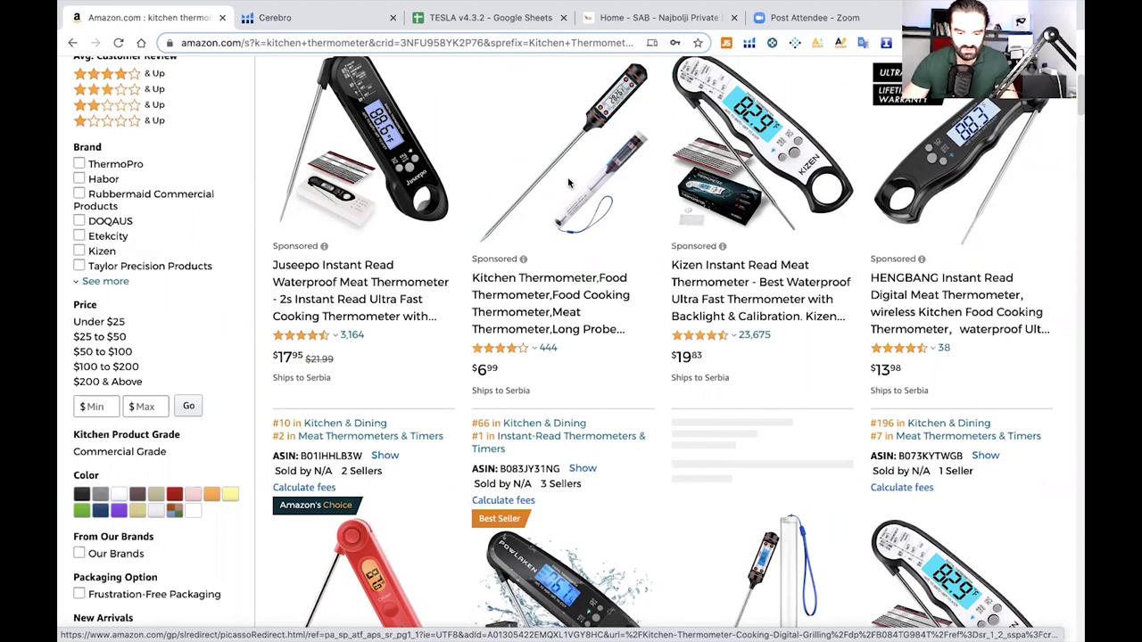
{"action": "scroll", "coordinate": [568, 183], "scroll_direction": "up", "scroll_amount": 3}
{"action": "left_click", "coordinate": [749, 43]}
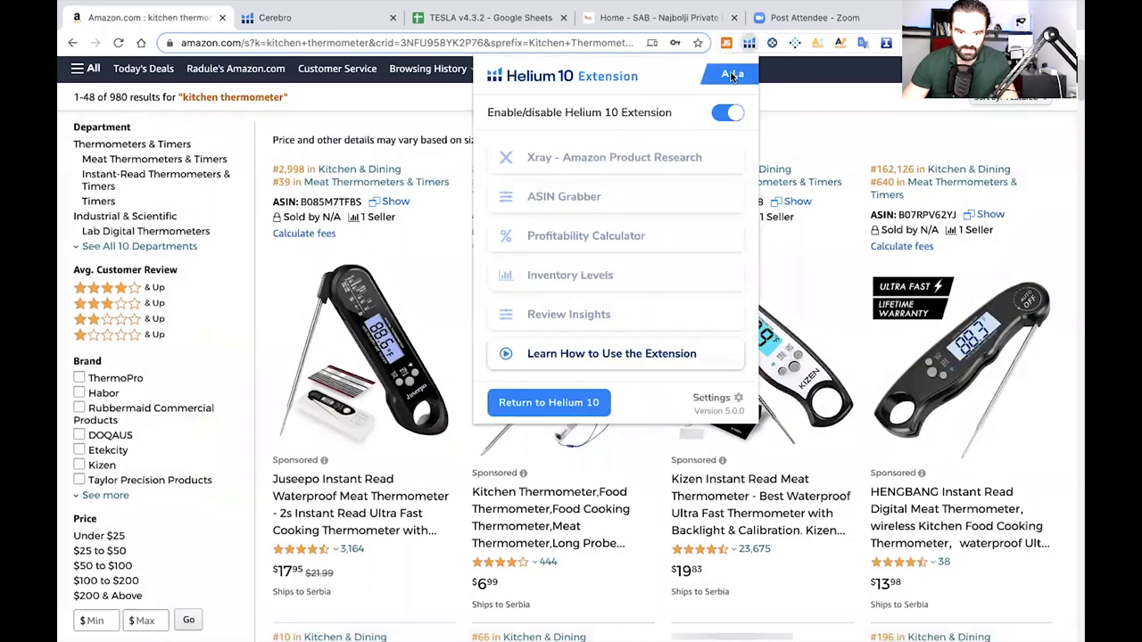
{"action": "left_click", "coordinate": [574, 158]}
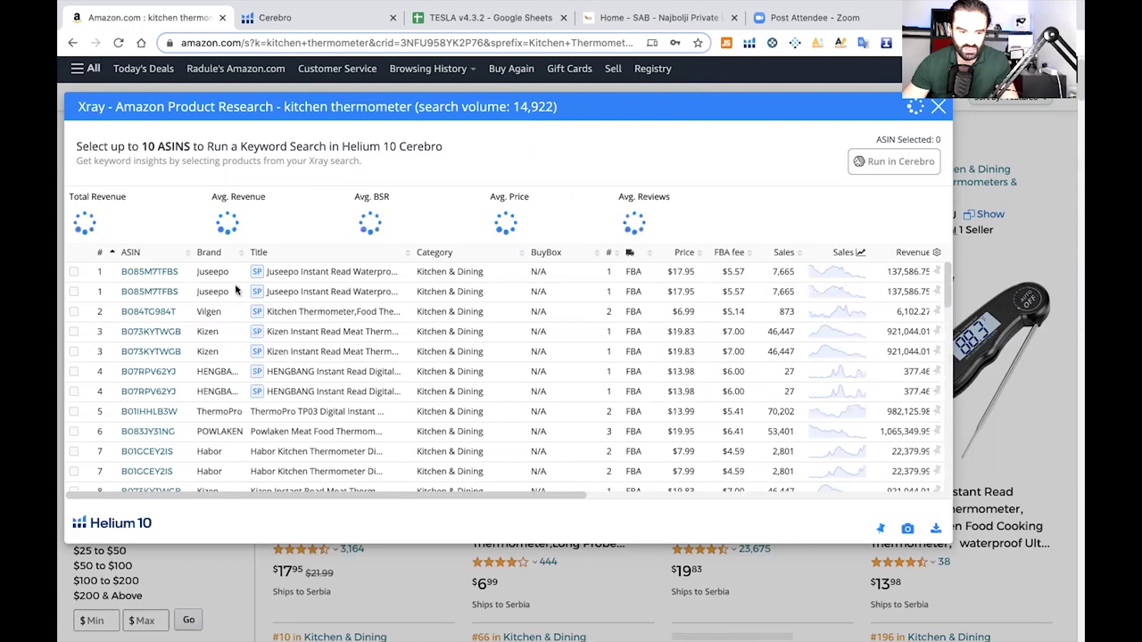
Review the Xray product table and sort it by revenue, highest first
{"action": "scroll", "coordinate": [938, 339], "scroll_direction": "down", "scroll_amount": 1}
{"action": "scroll", "coordinate": [939, 338], "scroll_direction": "down", "scroll_amount": 5}
{"action": "scroll", "coordinate": [963, 282], "scroll_direction": "up", "scroll_amount": 10}
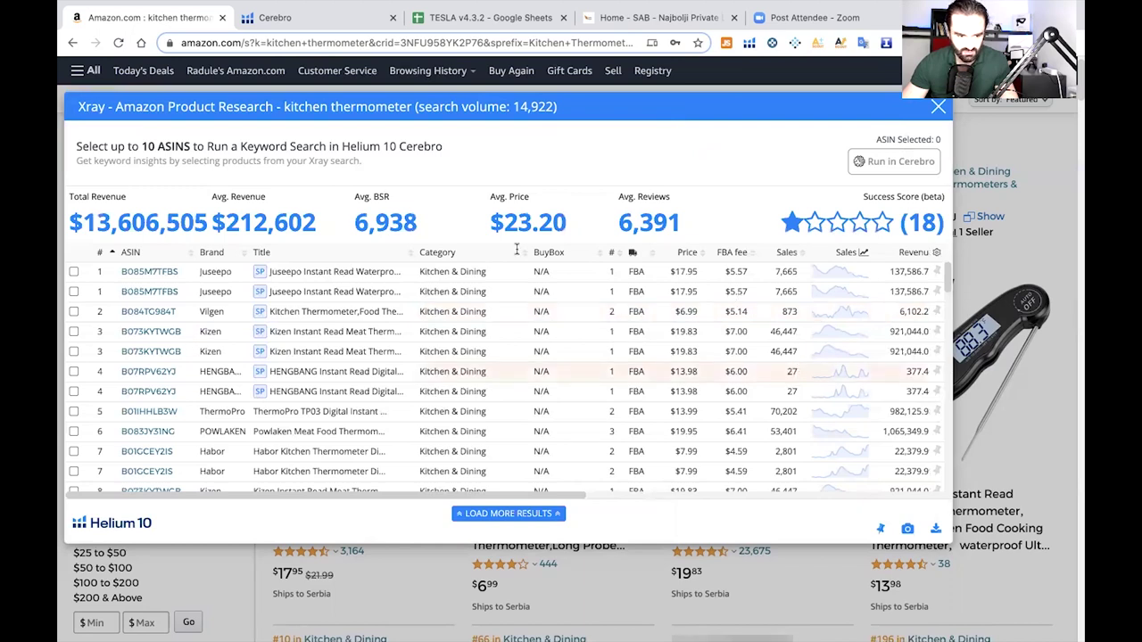
{"action": "left_click", "coordinate": [919, 254]}
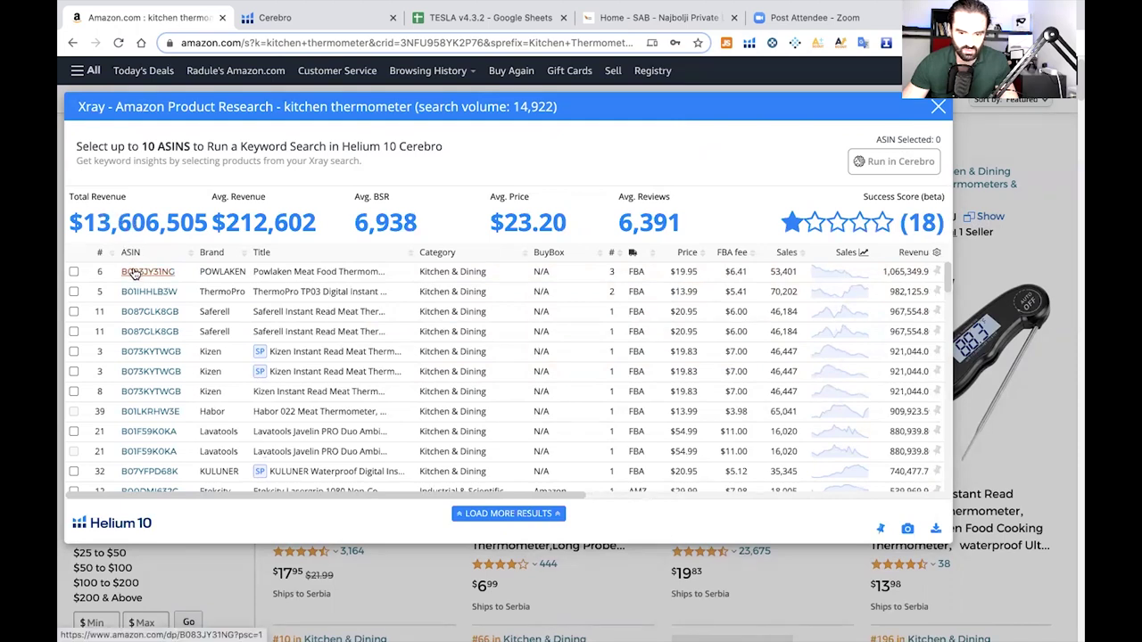
{"action": "left_click", "coordinate": [101, 252]}
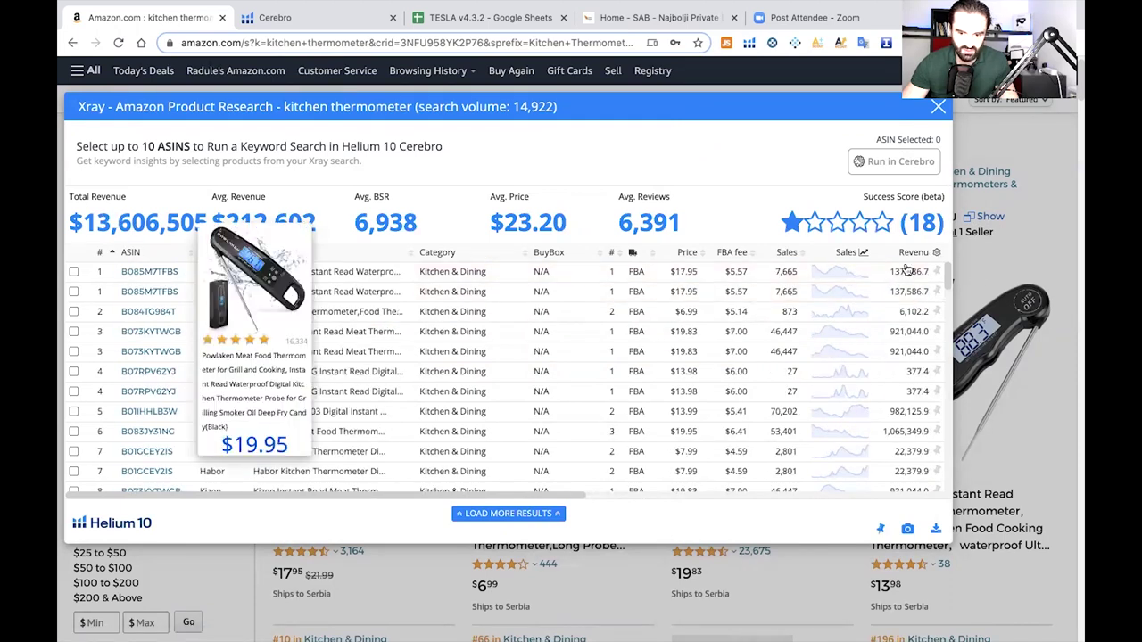
{"action": "scroll", "coordinate": [908, 260], "scroll_direction": "up", "scroll_amount": 2}
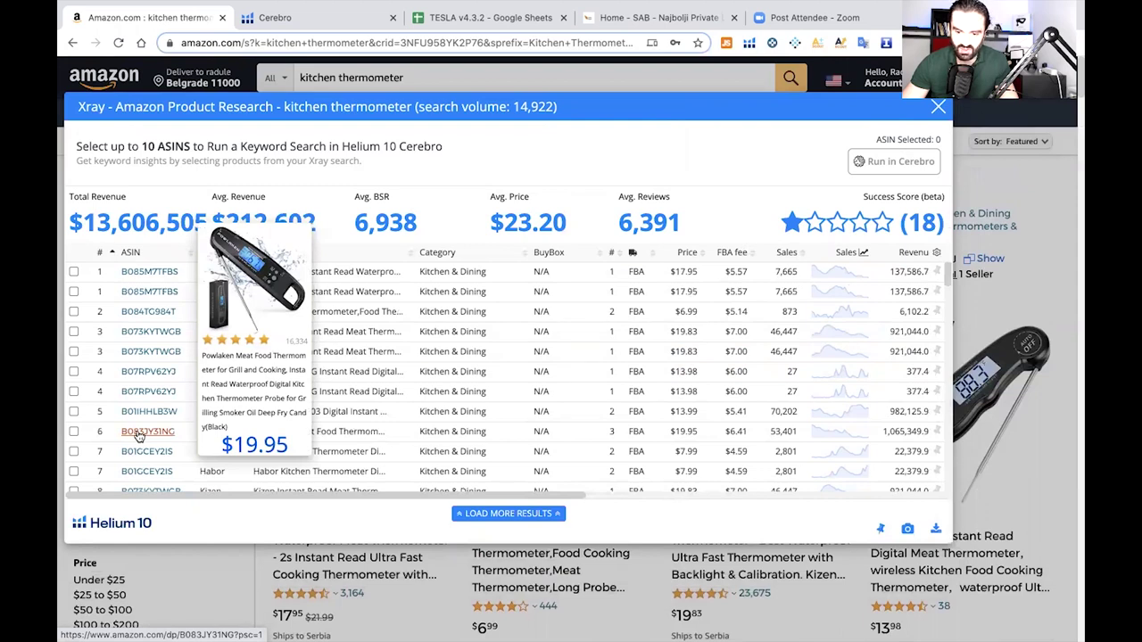
{"action": "left_click", "coordinate": [913, 253]}
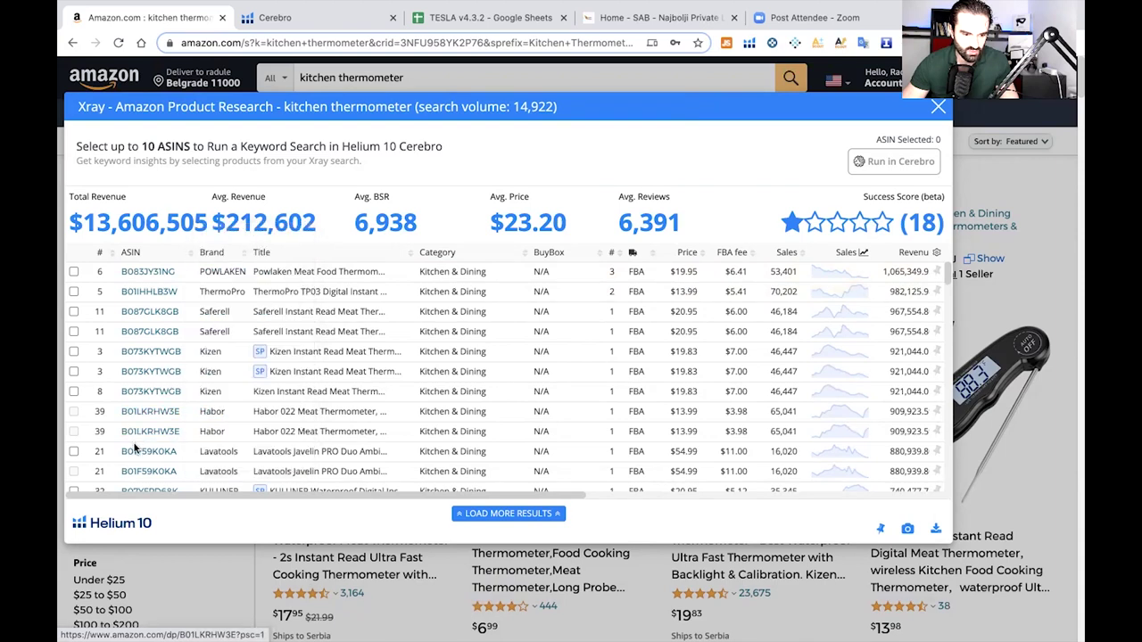
{"action": "scroll", "coordinate": [134, 453], "scroll_direction": "down", "scroll_amount": 1}
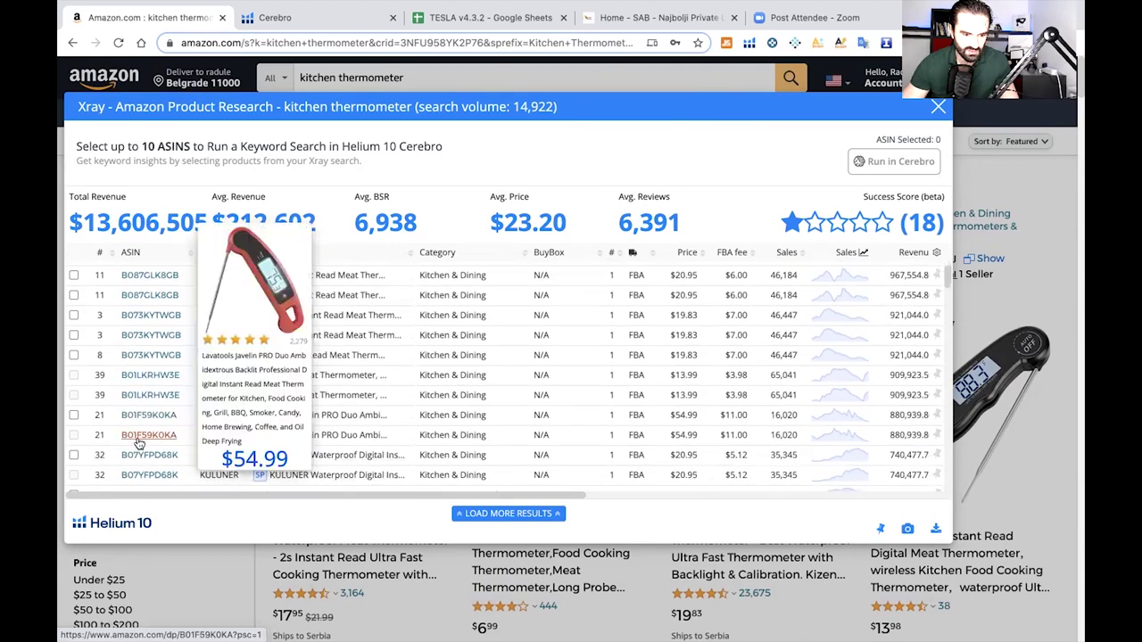
Copy the POWLAKEN thermometer's ASIN B083JY31NG from the Xray table into Cerebro's product ASIN list
{"action": "scroll", "coordinate": [136, 453], "scroll_direction": "down", "scroll_amount": 1}
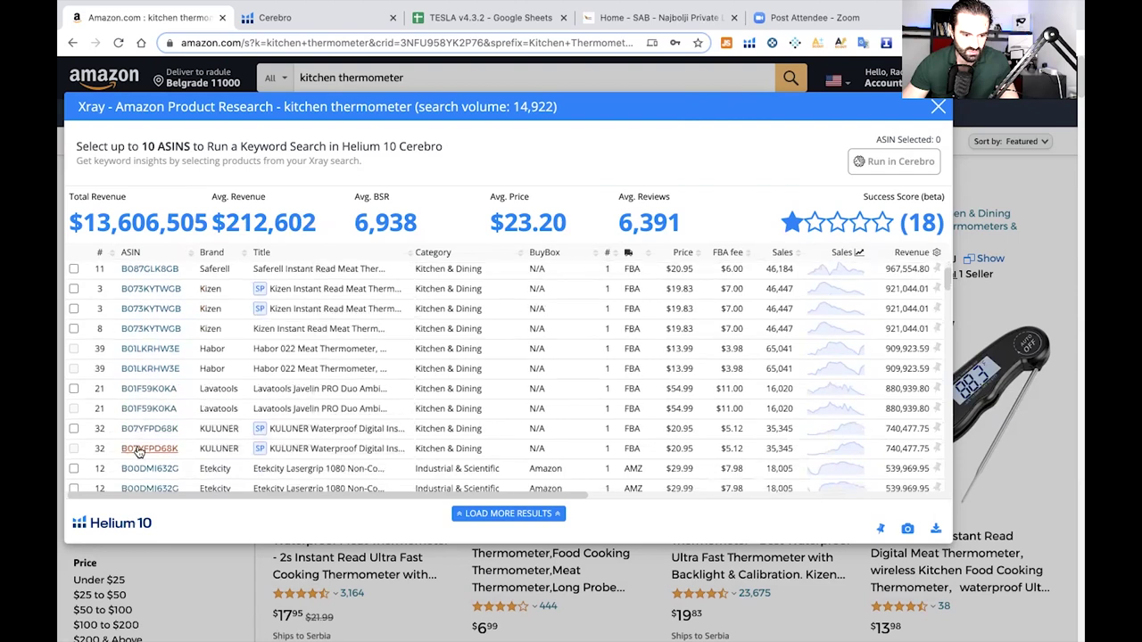
{"action": "scroll", "coordinate": [149, 434], "scroll_direction": "down", "scroll_amount": 2}
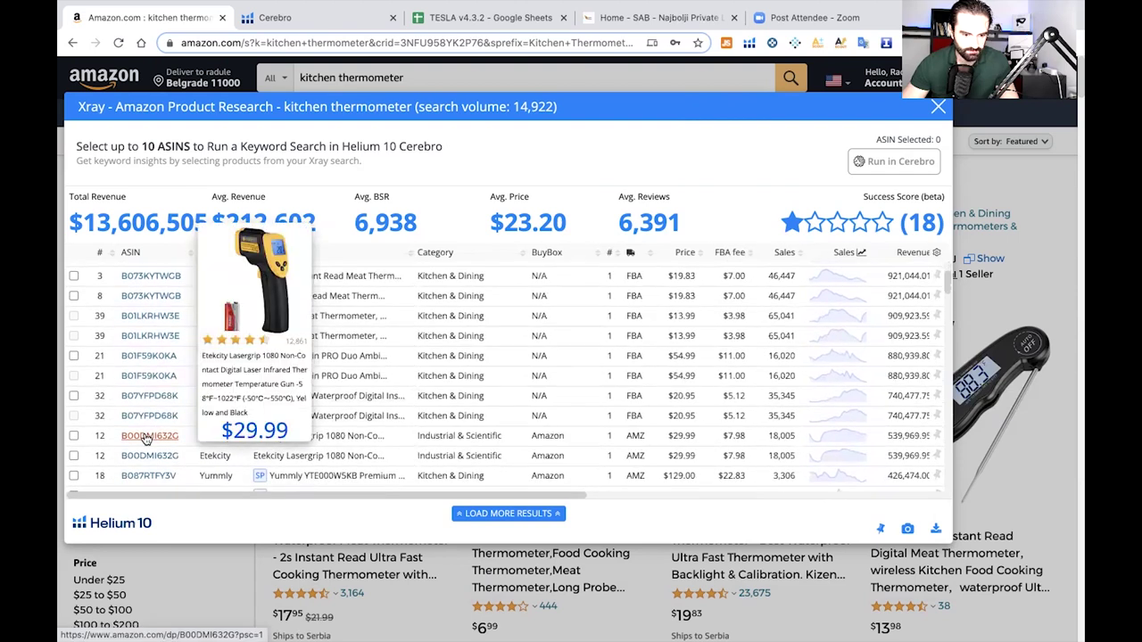
{"action": "scroll", "coordinate": [143, 392], "scroll_direction": "up", "scroll_amount": 2}
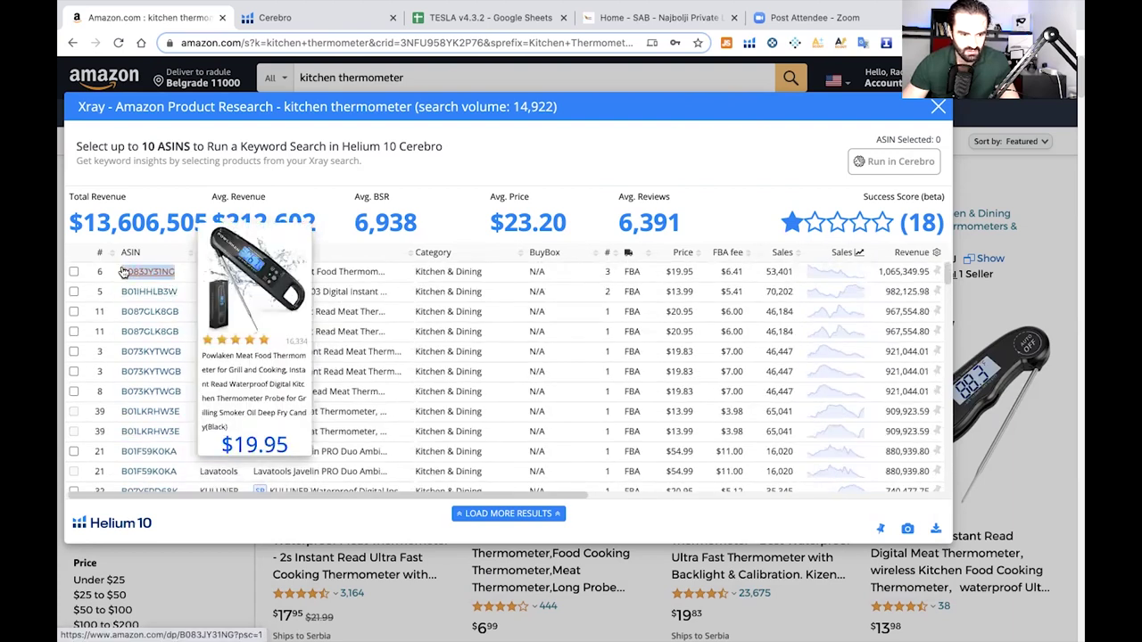
{"action": "left_click", "coordinate": [278, 17]}
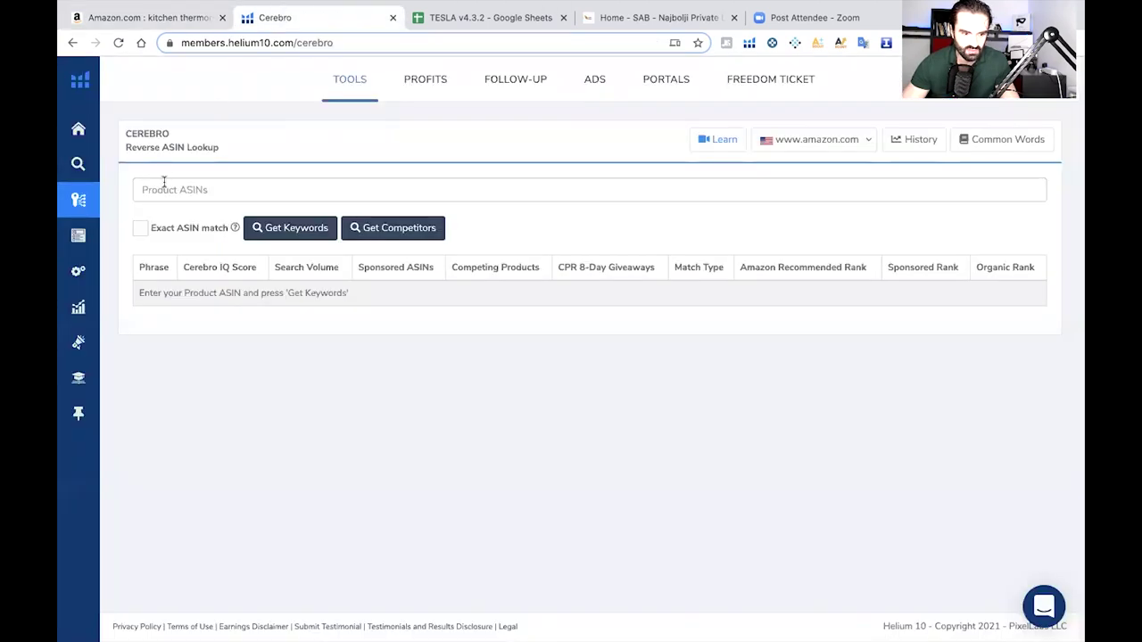
{"action": "left_click", "coordinate": [164, 182]}
{"action": "type", "text": "B083JY31NG"}
{"action": "key", "text": "Return"}
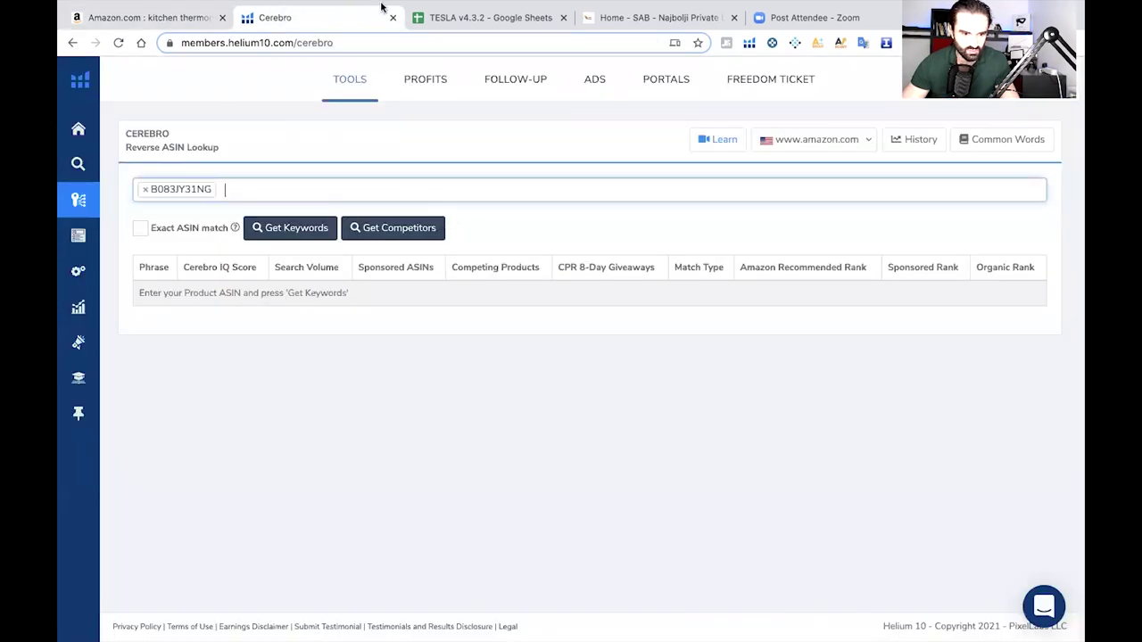
Copy the ThermoPro TP03's ASIN B01IHHLB3W from the Xray table and add it to Cerebro's product ASINs
{"action": "left_click", "coordinate": [139, 18]}
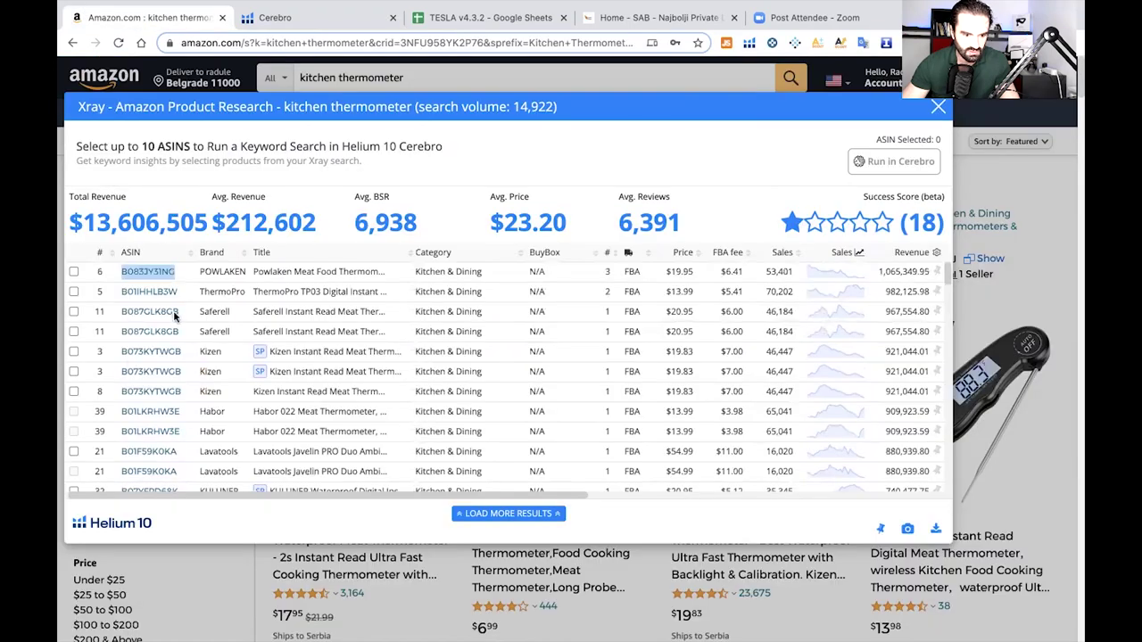
{"action": "left_click_drag", "start_coordinate": [183, 294], "coordinate": [132, 287]}
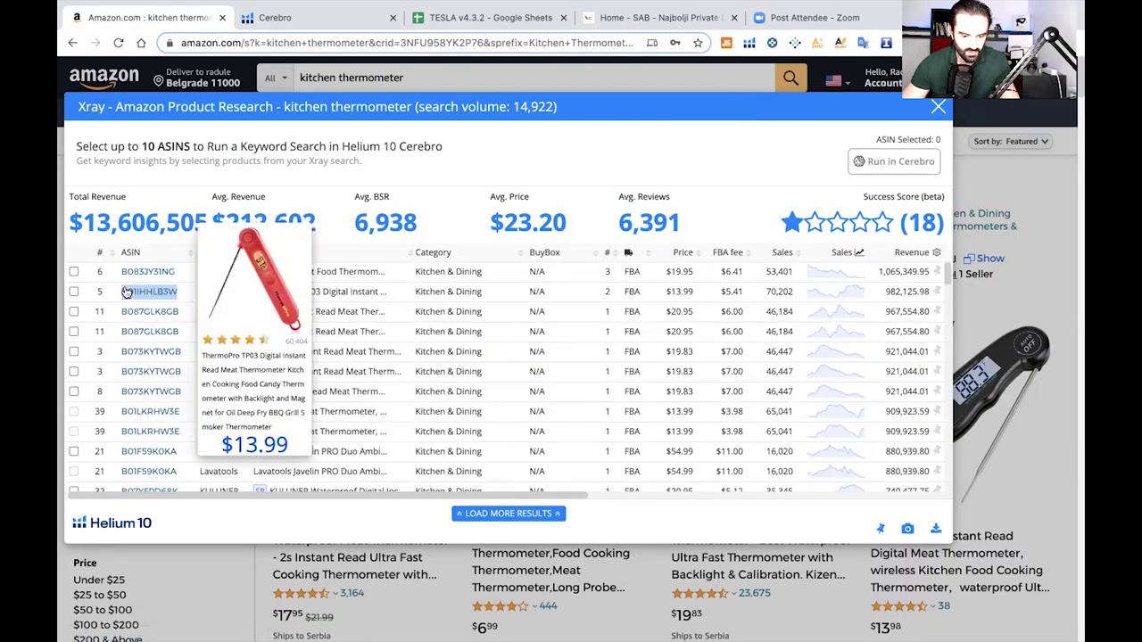
{"action": "double_click", "coordinate": [134, 291]}
{"action": "key", "text": "ctrl+c"}
{"action": "left_click", "coordinate": [267, 12]}
{"action": "left_click", "coordinate": [255, 187]}
{"action": "key", "text": "ctrl+v"}
{"action": "key", "text": "Return"}
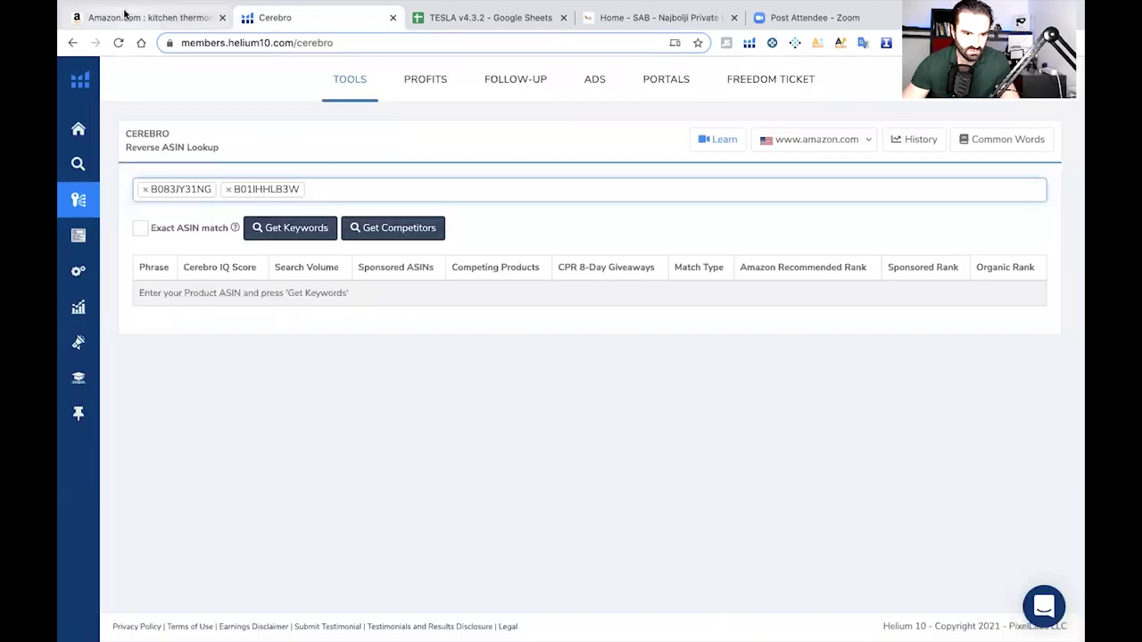
Copy the Saferell thermometer's ASIN B087GLK8GB from Xray and add it to the Cerebro lookup
{"action": "left_click", "coordinate": [129, 12]}
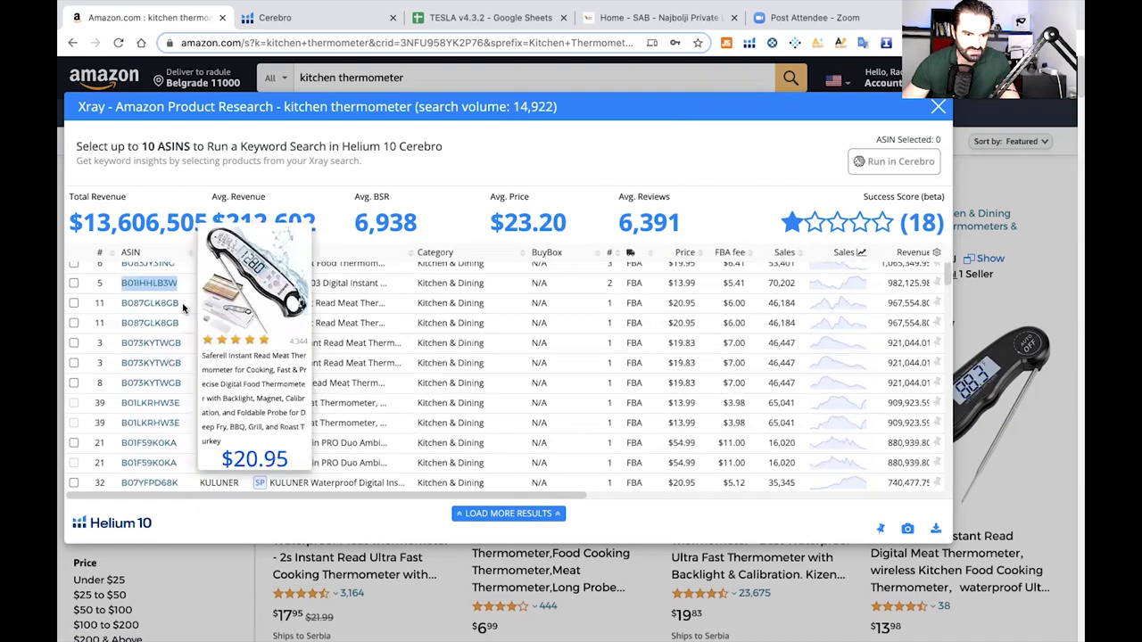
{"action": "left_click_drag", "start_coordinate": [122, 303], "coordinate": [178, 303]}
{"action": "key", "text": "ctrl+c"}
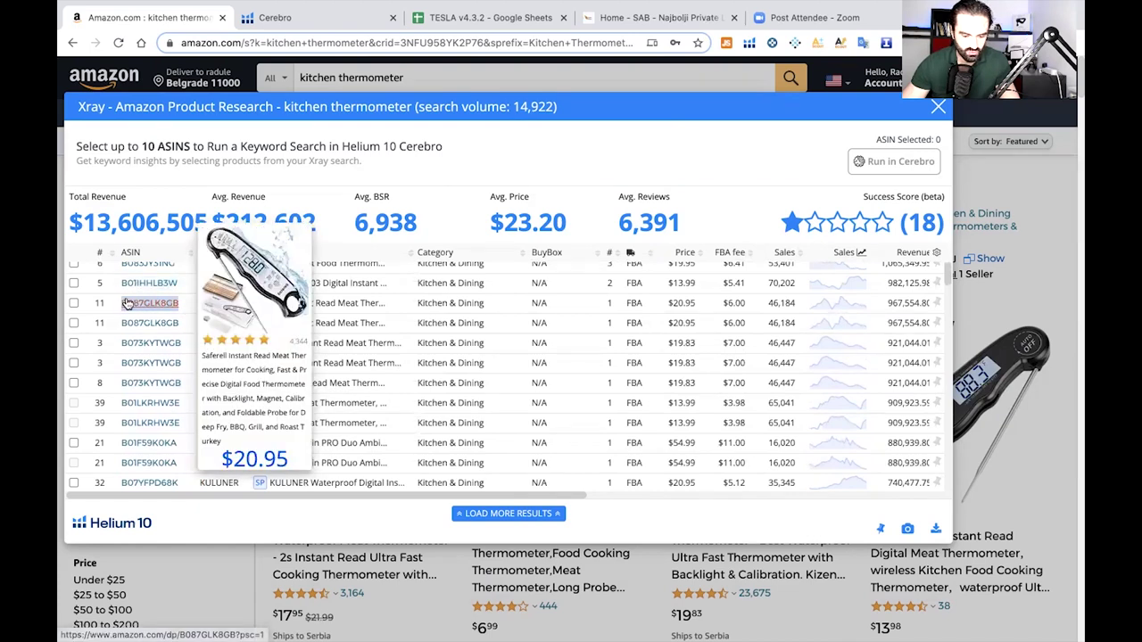
{"action": "left_click", "coordinate": [294, 17]}
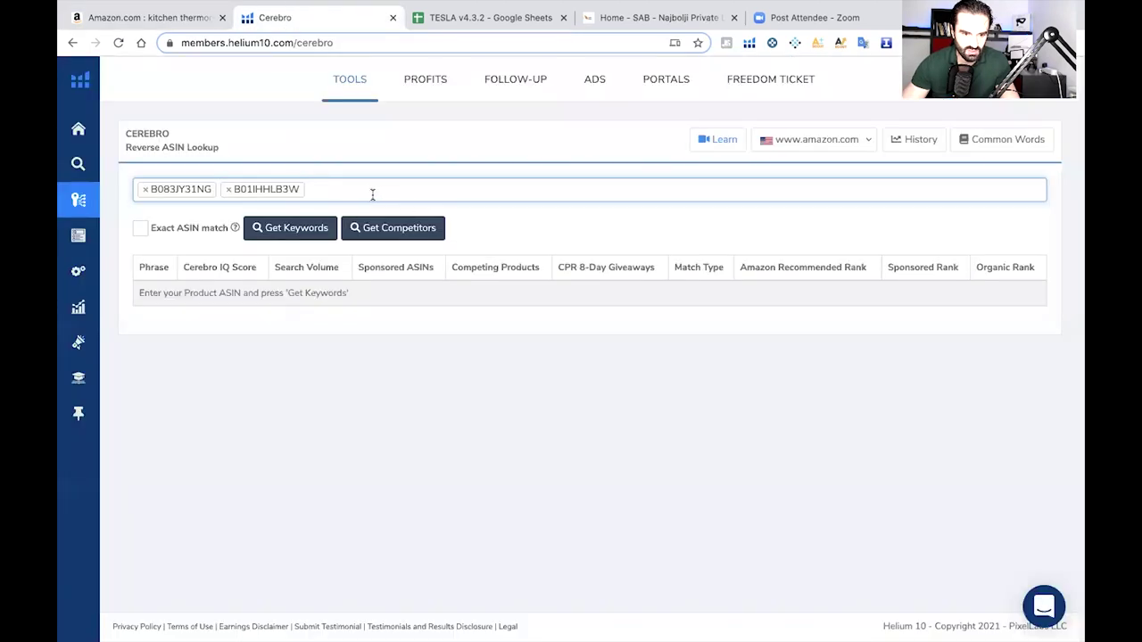
{"action": "key", "text": "ctrl+v"}
{"action": "key", "text": "Return"}
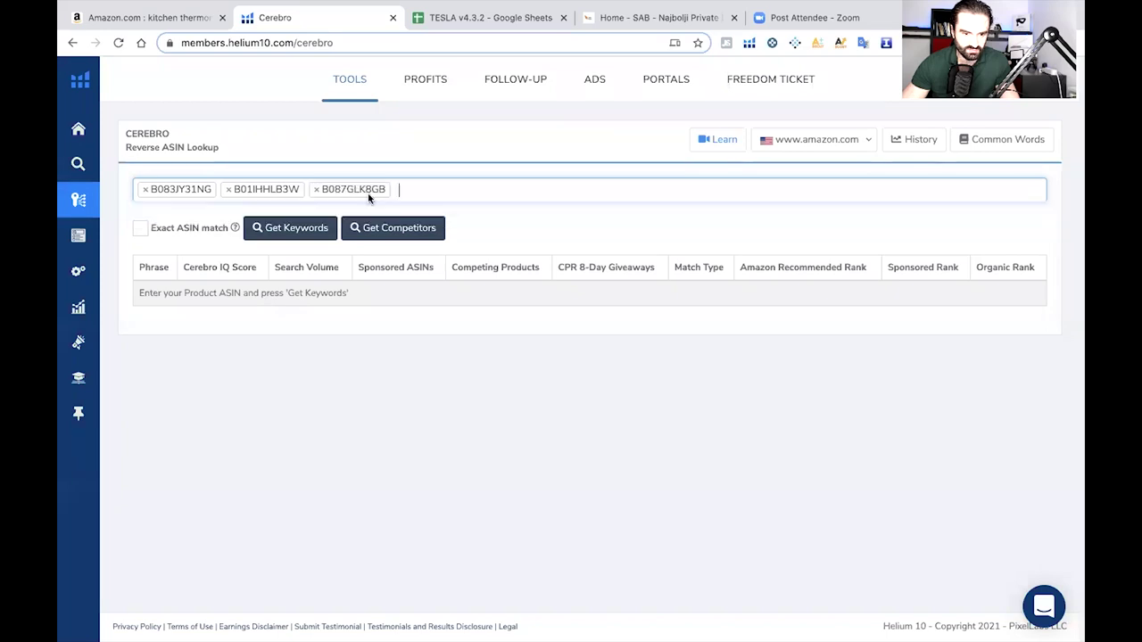
Try to add the ASIN from the second Saferell row in Xray to the Cerebro lookup
{"action": "left_click", "coordinate": [147, 17]}
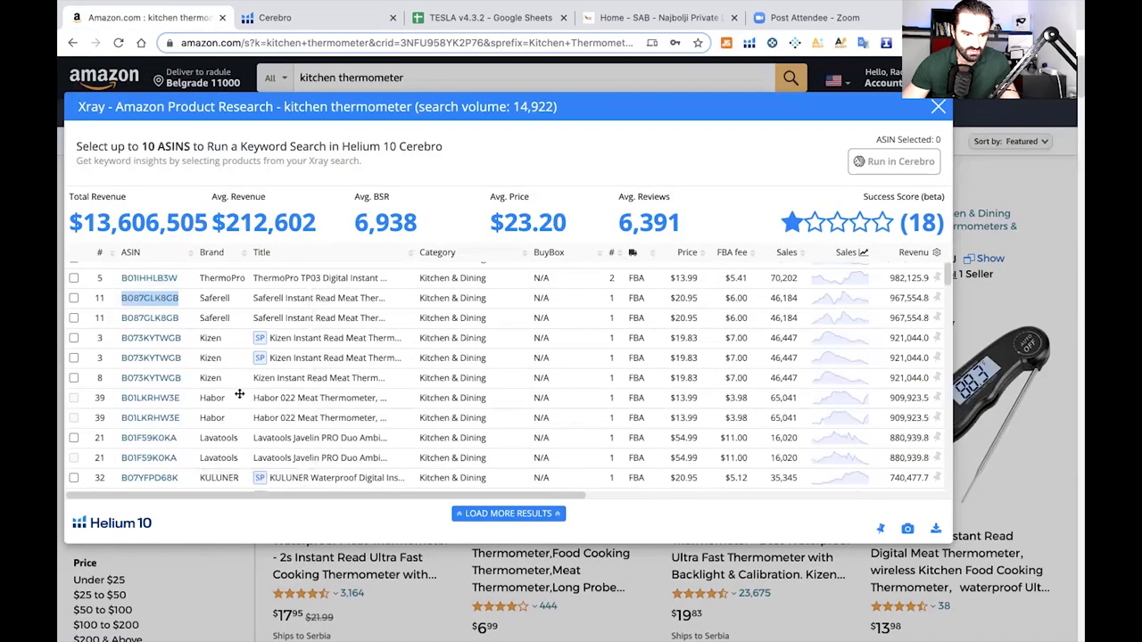
{"action": "left_click", "coordinate": [181, 321]}
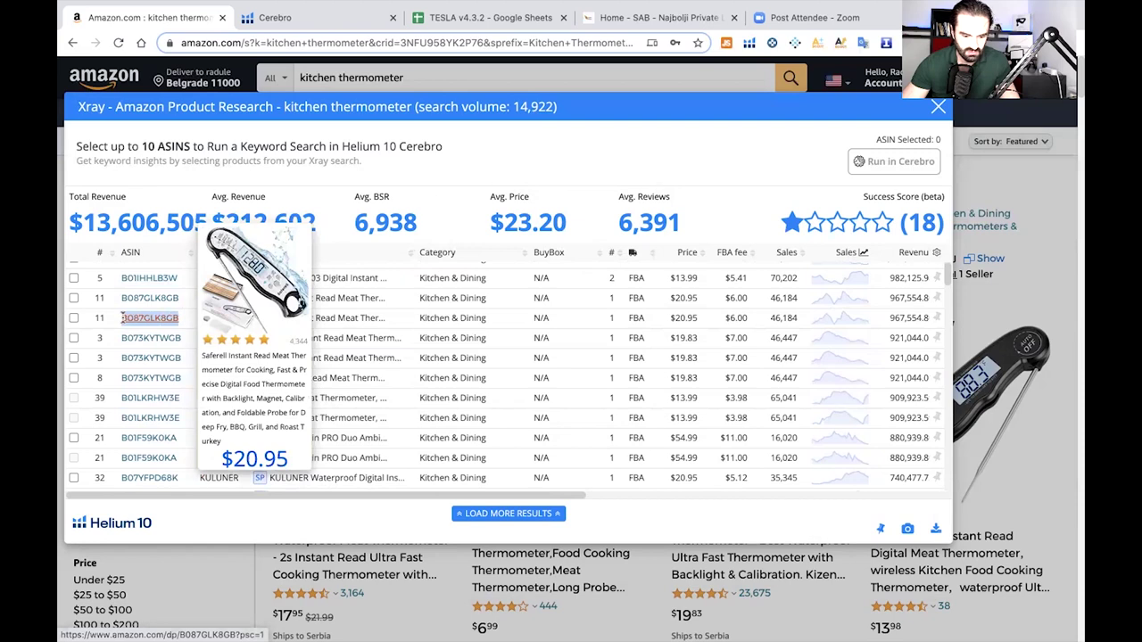
{"action": "left_click", "coordinate": [275, 17]}
{"action": "left_click", "coordinate": [463, 190]}
{"action": "key", "text": "ctrl+v"}
{"action": "key", "text": "Return"}
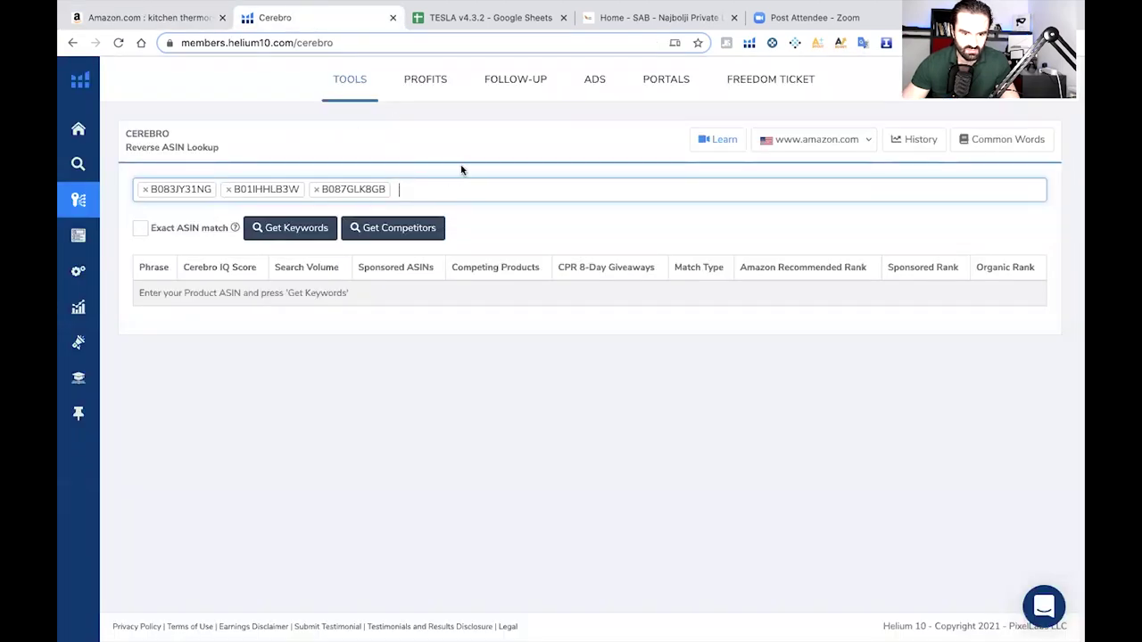
Copy the Kizen thermometer's ASIN B073KYTWGB from Xray and add it to the Cerebro lookup
{"action": "left_click", "coordinate": [192, 17]}
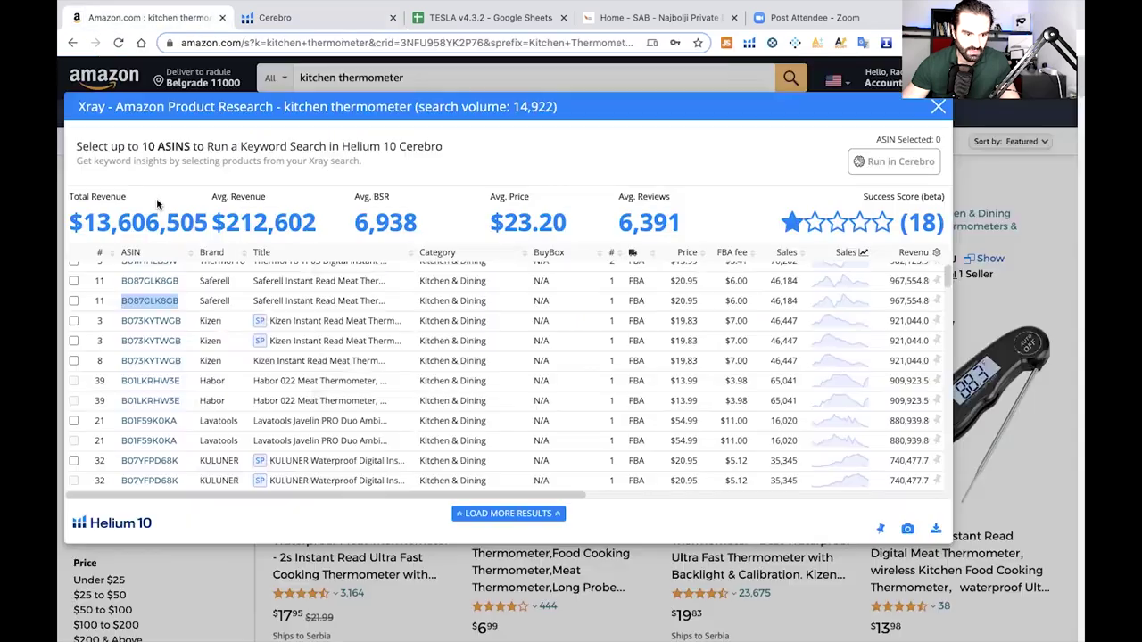
{"action": "mouse_move", "coordinate": [174, 320]}
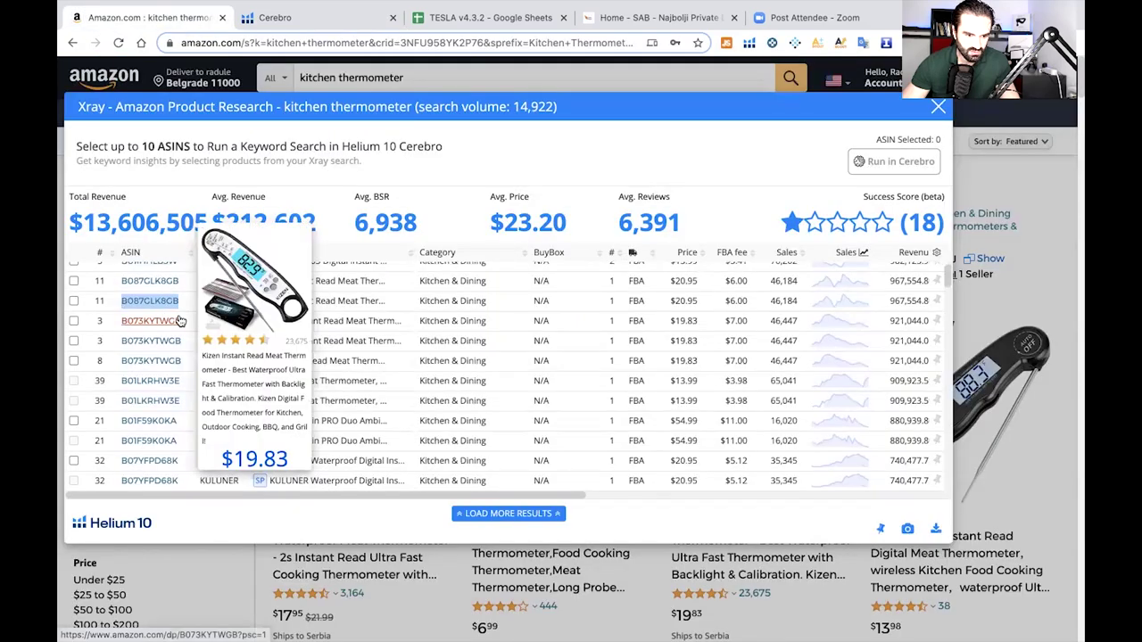
{"action": "left_click_drag", "start_coordinate": [184, 321], "coordinate": [119, 320]}
{"action": "key", "text": "ctrl+c"}
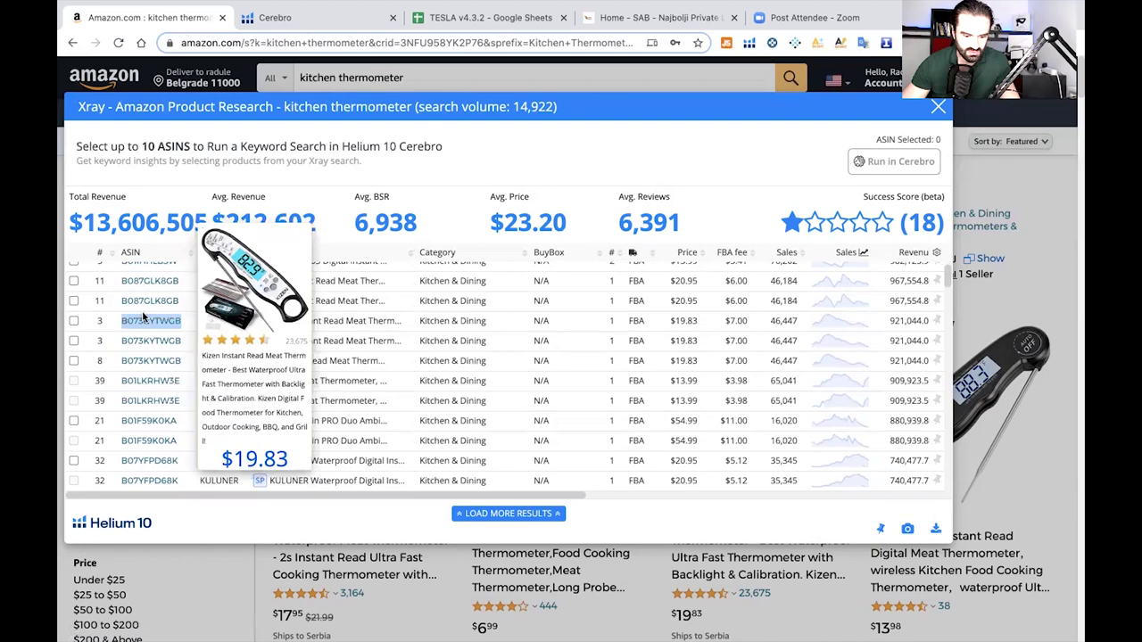
{"action": "left_click", "coordinate": [330, 18]}
{"action": "left_click", "coordinate": [415, 191]}
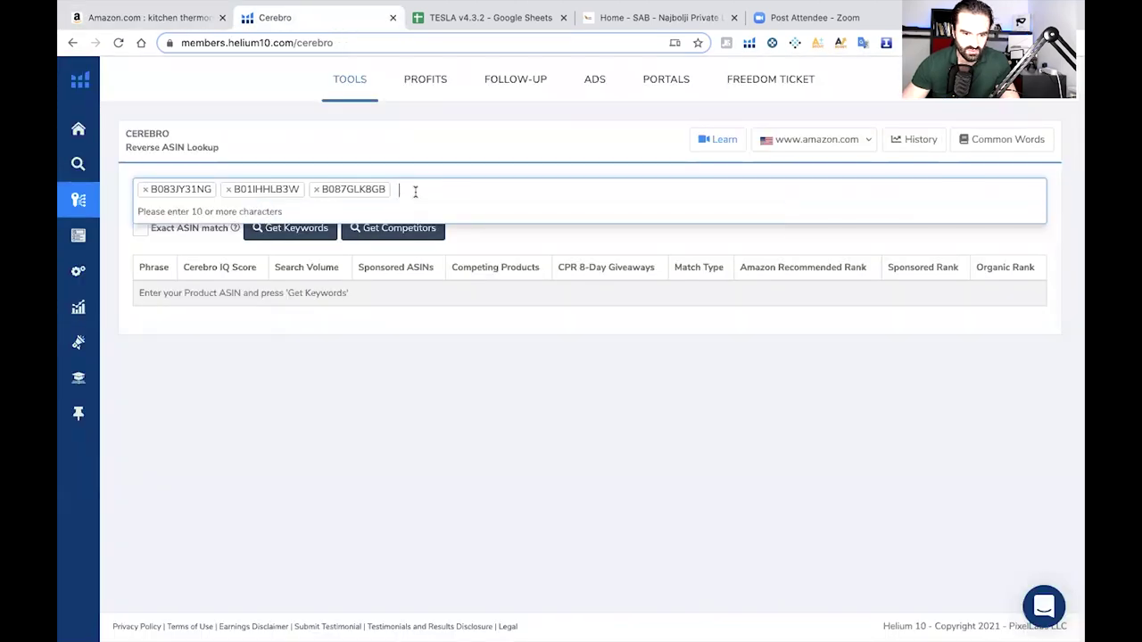
{"action": "key", "text": "ctrl+v"}
{"action": "key", "text": "Return"}
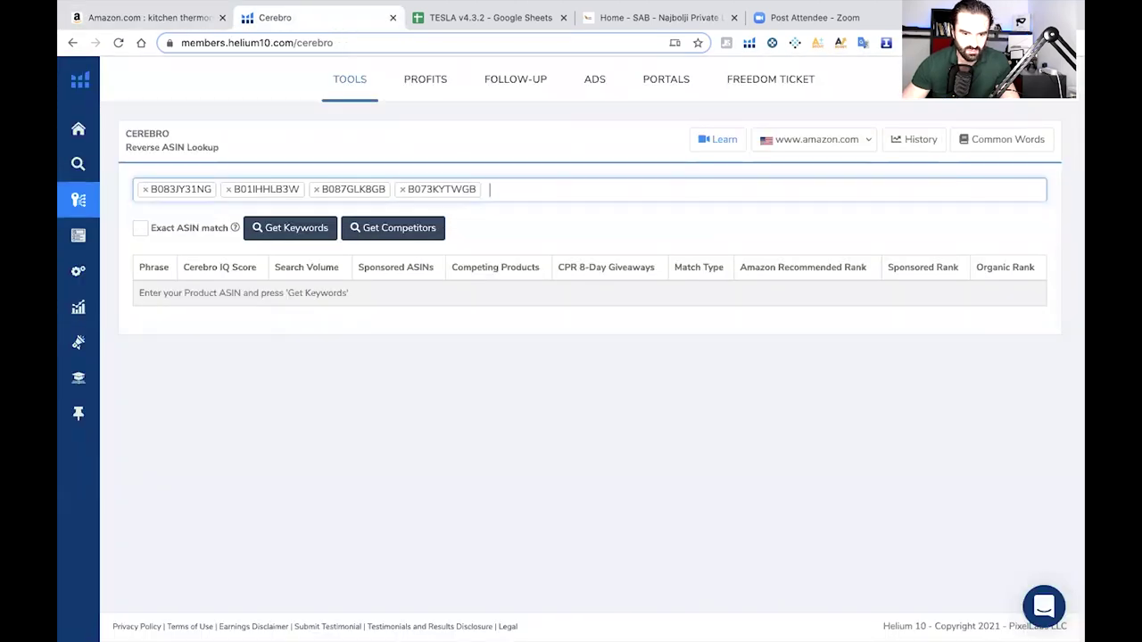
Try to add the ASIN from the second Kizen row in Xray to the Cerebro lookup
{"action": "left_click", "coordinate": [171, 17]}
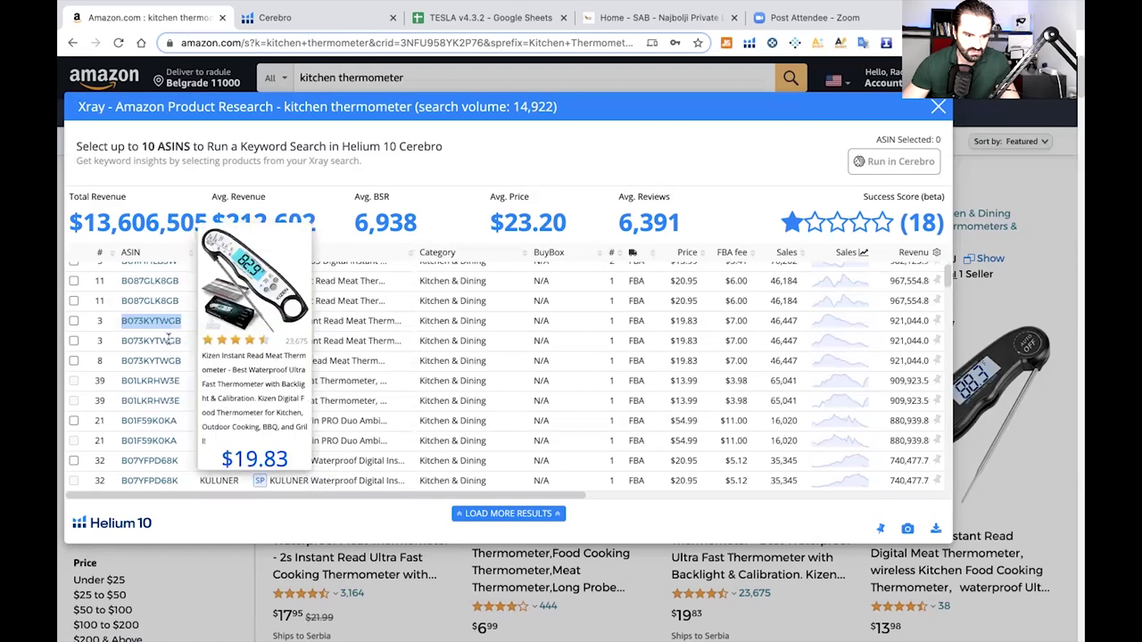
{"action": "left_click_drag", "start_coordinate": [186, 340], "coordinate": [121, 340]}
{"action": "key", "text": "ctrl+c"}
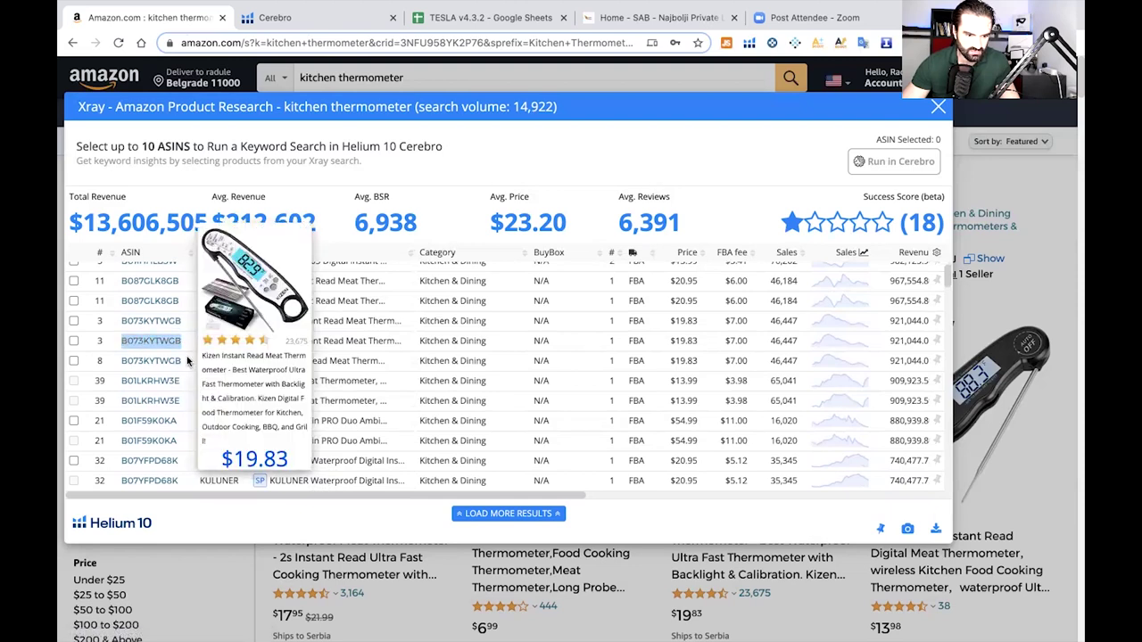
{"action": "left_click", "coordinate": [298, 18]}
{"action": "left_click", "coordinate": [559, 195]}
{"action": "key", "text": "ctrl+v"}
{"action": "key", "text": "Return"}
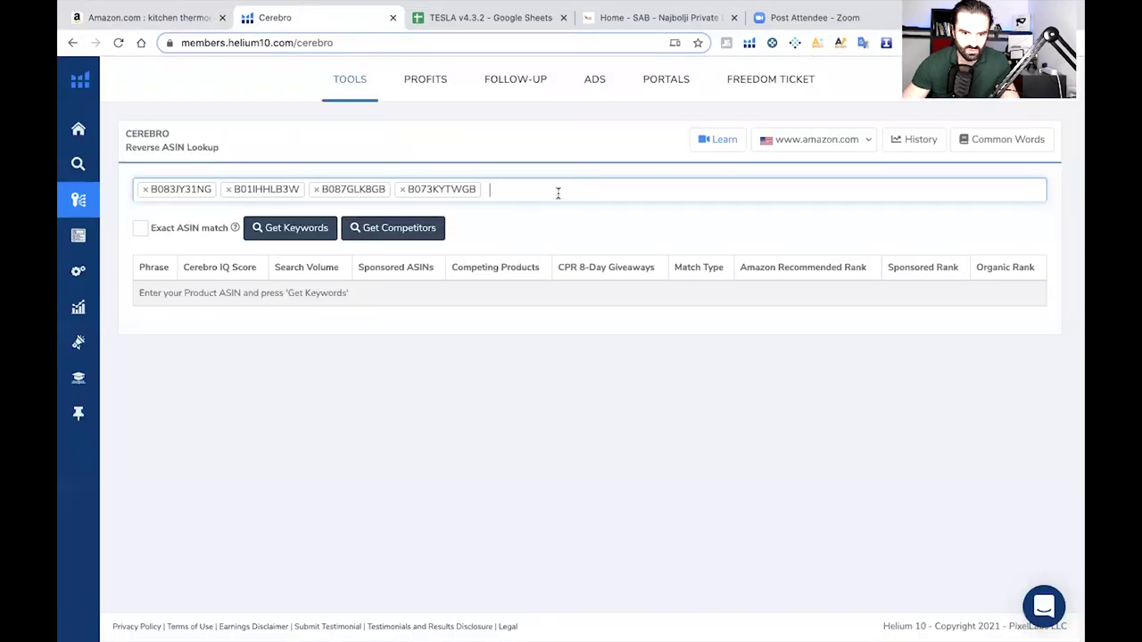
Copy the Habor 022 thermometer's ASIN B01LKRHW3E from Xray and add it to the Cerebro lookup
{"action": "left_click", "coordinate": [163, 19]}
{"action": "left_click_drag", "start_coordinate": [183, 381], "coordinate": [126, 379]}
{"action": "key", "text": "ctrl+c"}
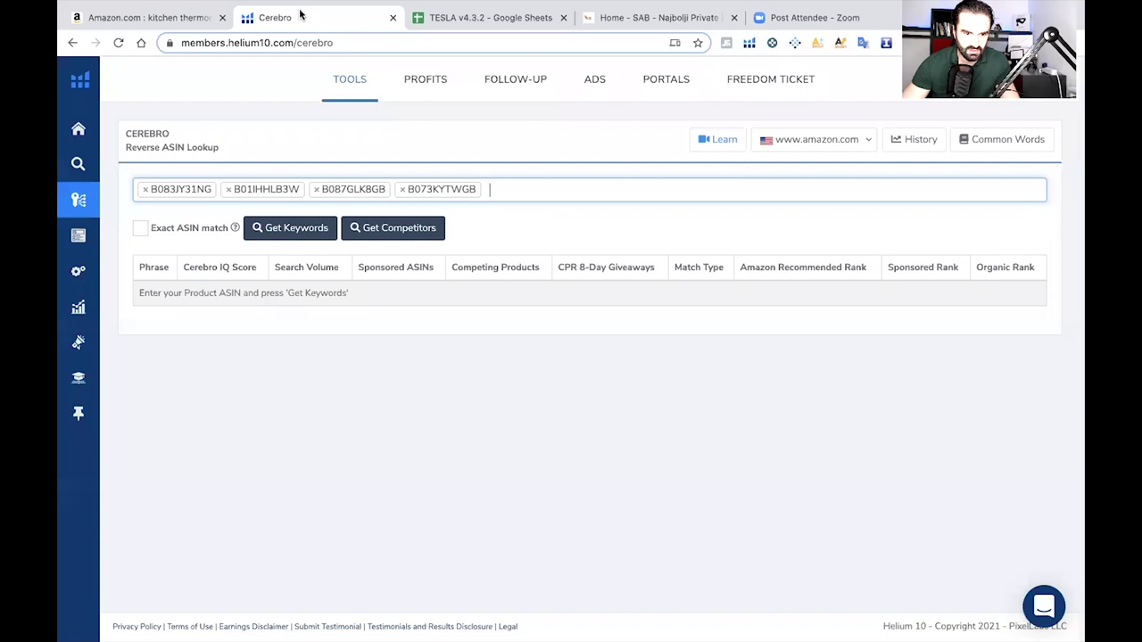
{"action": "left_click", "coordinate": [303, 17]}
{"action": "left_click", "coordinate": [528, 188]}
{"action": "key", "text": "ctrl+v"}
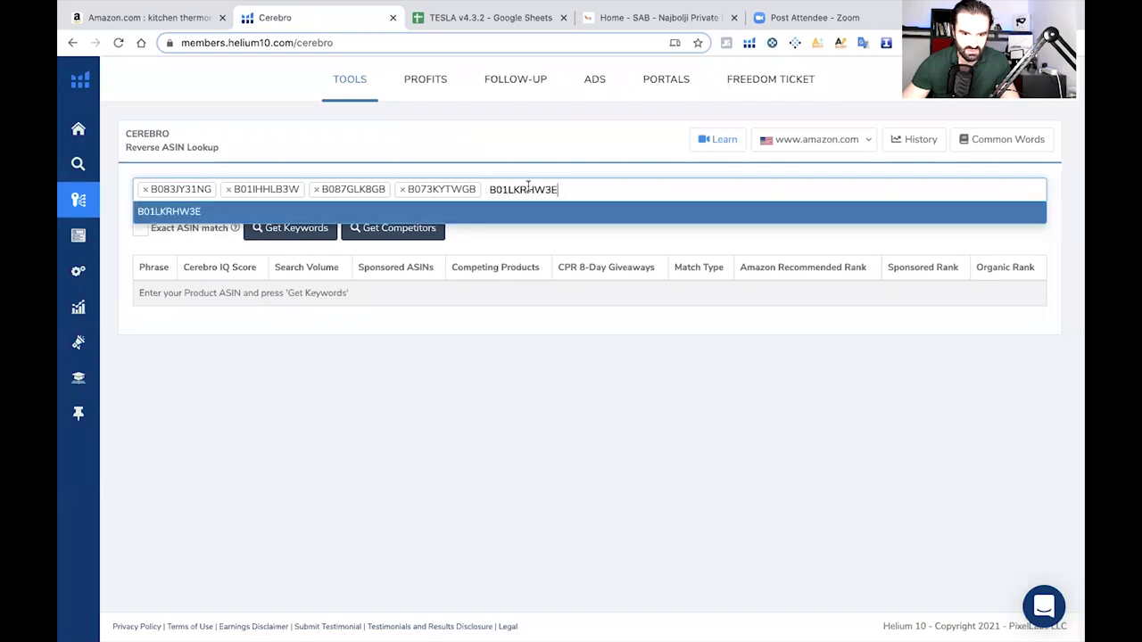
{"action": "key", "text": "Return"}
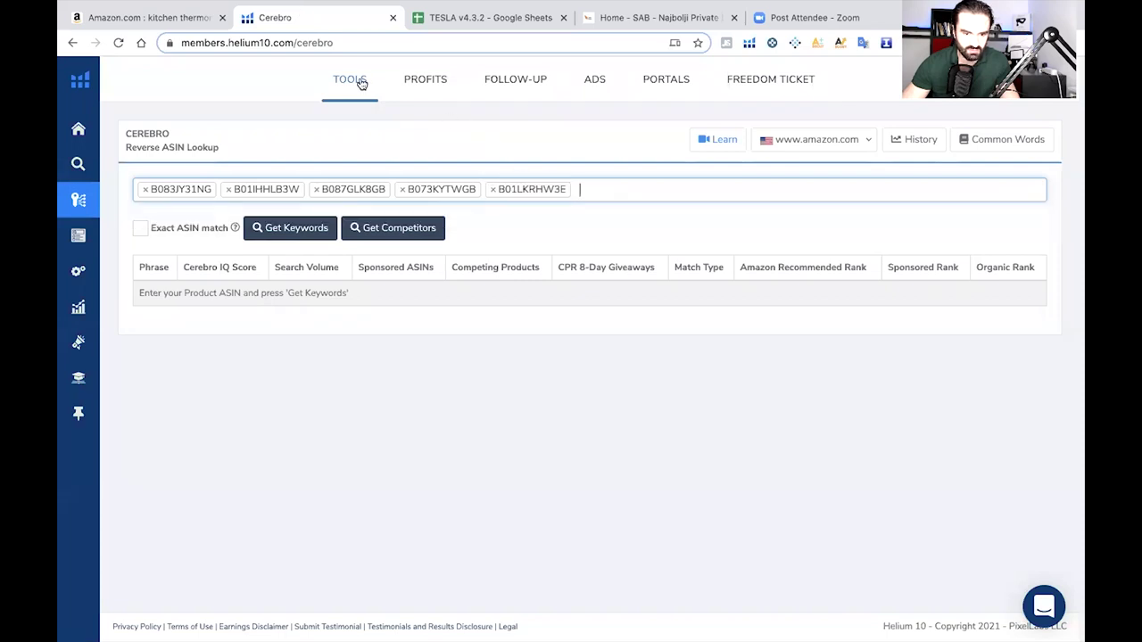
Copy the Lavatools Javelin PRO Duo's ASIN B01F59K0KA from Xray and add it to the Cerebro lookup
{"action": "left_click", "coordinate": [182, 15]}
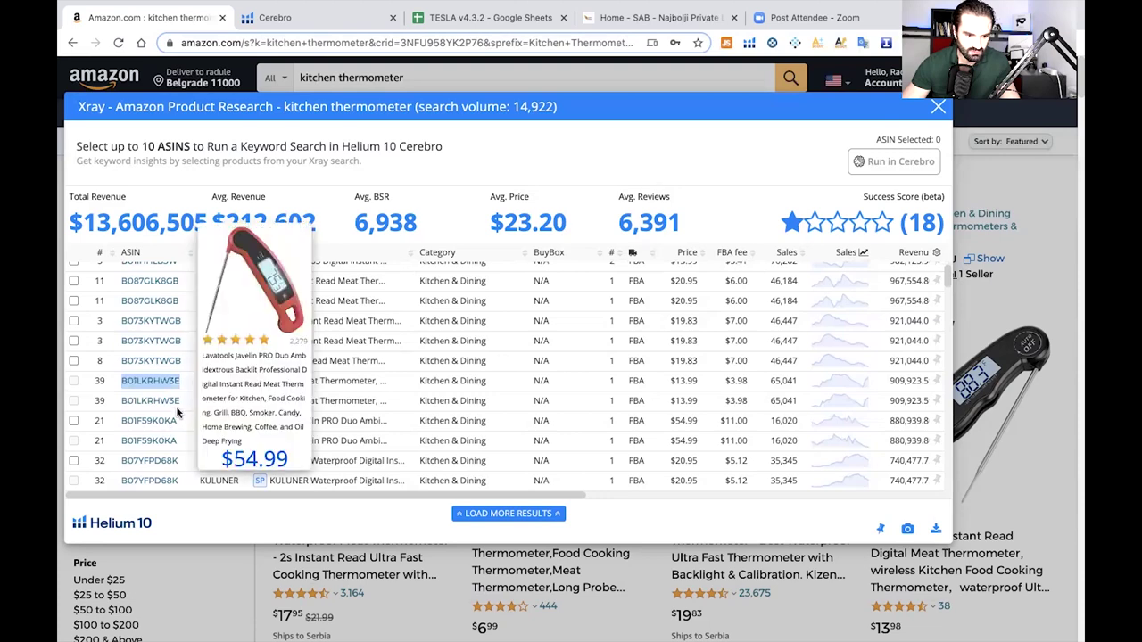
{"action": "left_click_drag", "start_coordinate": [176, 421], "coordinate": [117, 419]}
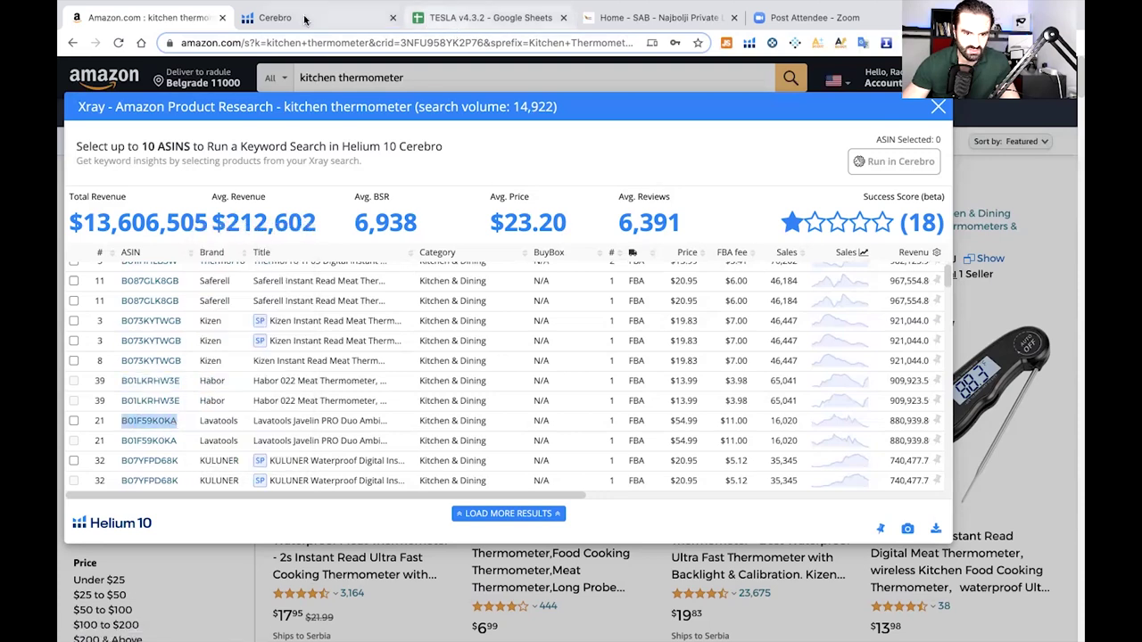
{"action": "left_click", "coordinate": [276, 17]}
{"action": "left_click", "coordinate": [650, 190]}
{"action": "type", "text": "B01F59K0KA"}
{"action": "key", "text": "Return"}
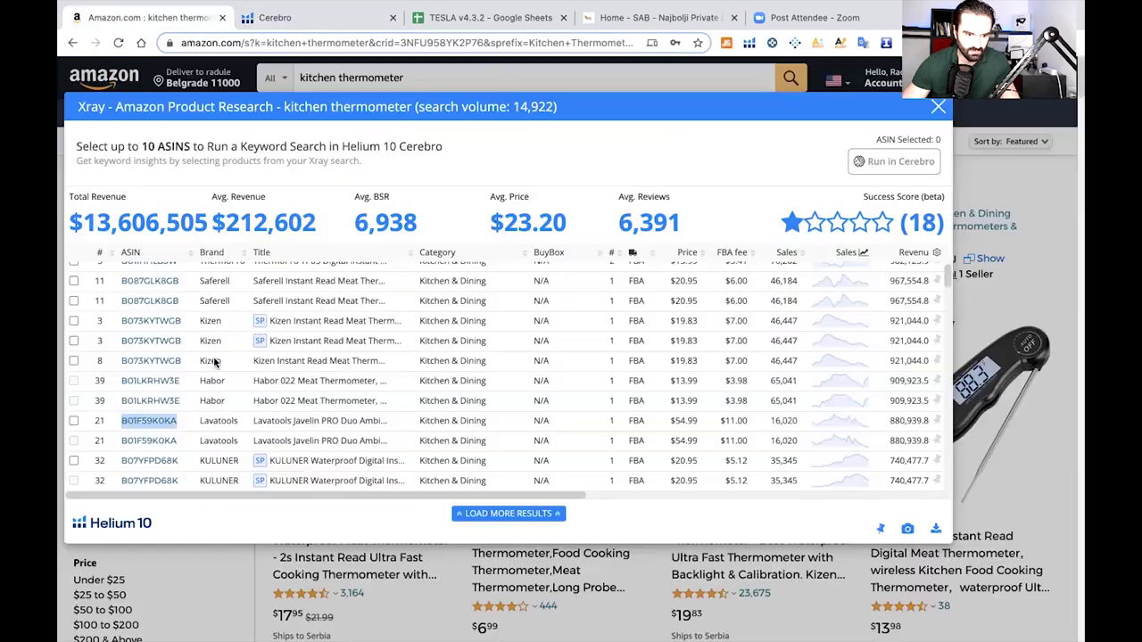
Try to add the ASIN from the second Lavatools row in Xray to the Cerebro lookup
{"action": "left_click", "coordinate": [143, 17]}
{"action": "mouse_move", "coordinate": [182, 387]}
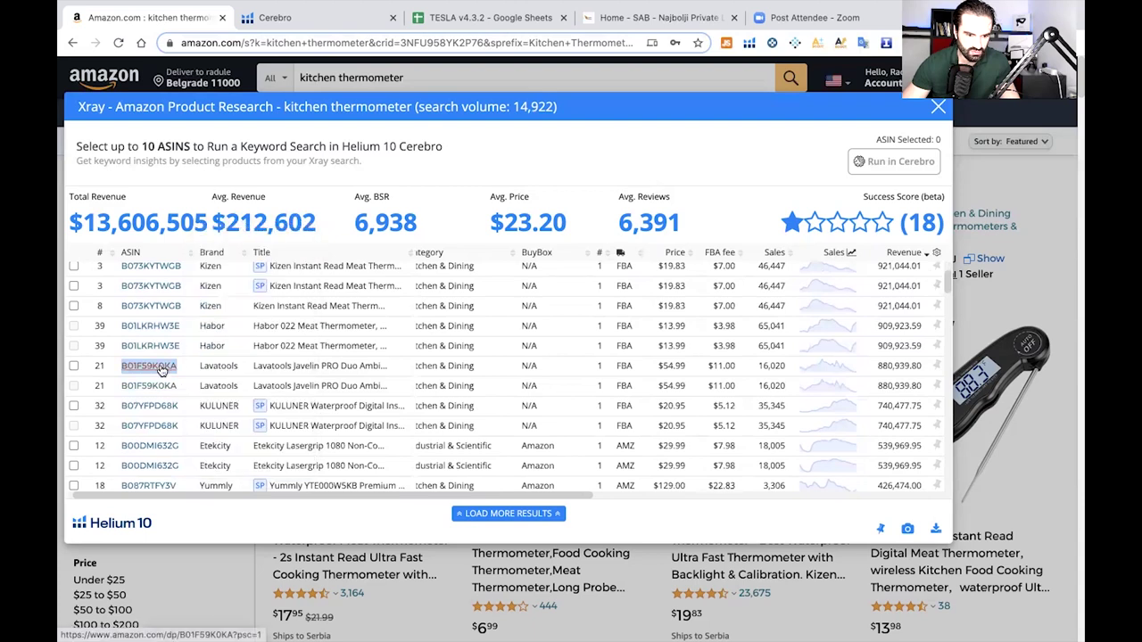
{"action": "left_click_drag", "start_coordinate": [176, 385], "coordinate": [145, 382]}
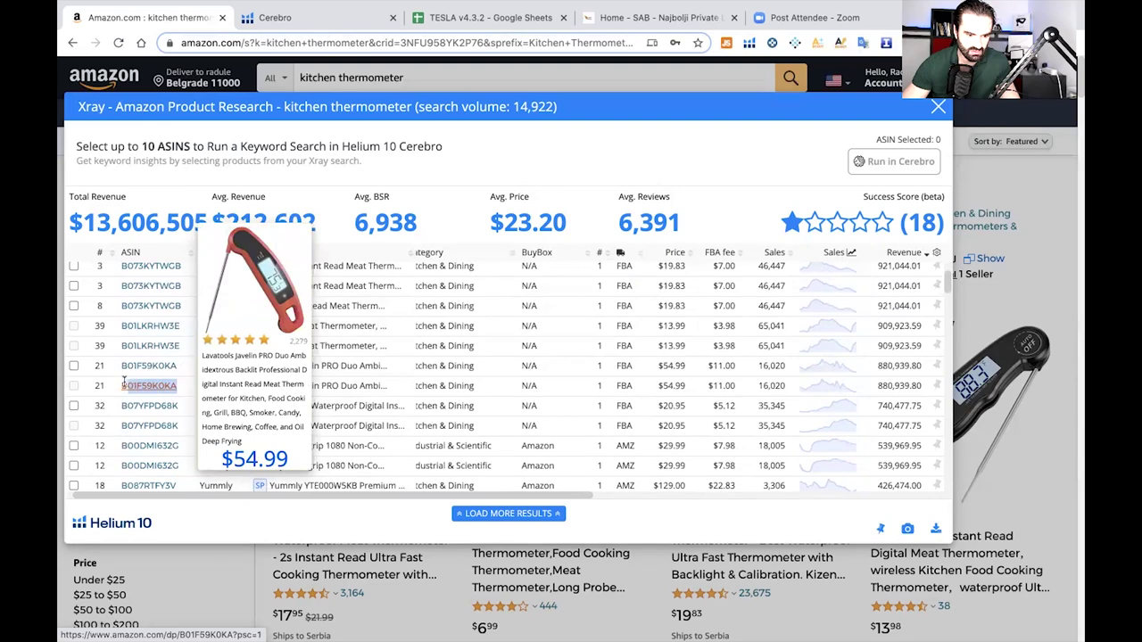
{"action": "left_click", "coordinate": [274, 17]}
{"action": "left_click", "coordinate": [737, 190]}
{"action": "type", "text": "B01F59K0KA"}
{"action": "key", "text": "Return"}
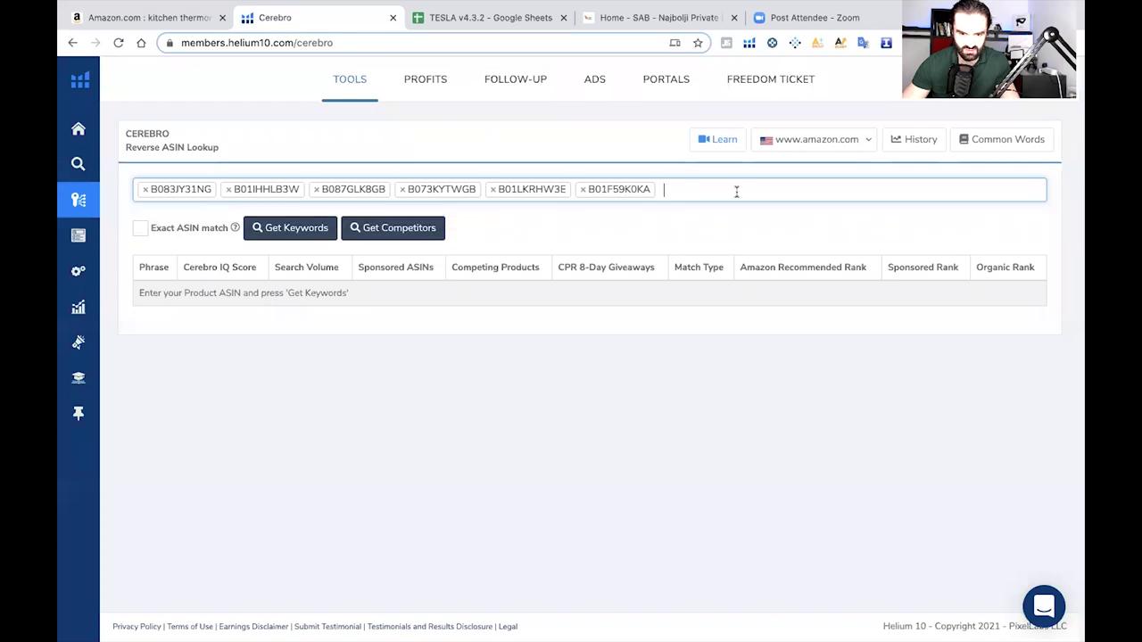
Copy the KULUNER thermometer's ASIN B07YFPD68K from Xray and add it to the Cerebro lookup
{"action": "left_click", "coordinate": [123, 18]}
{"action": "scroll", "coordinate": [207, 362], "scroll_direction": "down", "scroll_amount": 1}
{"action": "left_click_drag", "start_coordinate": [178, 366], "coordinate": [122, 366]}
{"action": "key", "text": "ctrl+c"}
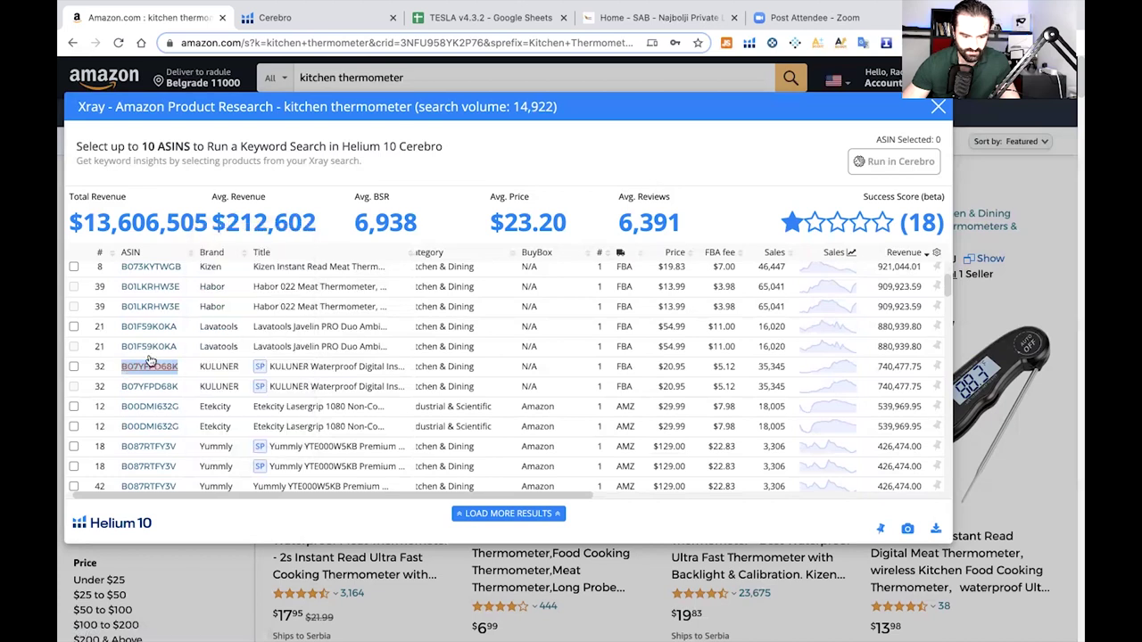
{"action": "left_click", "coordinate": [460, 17]}
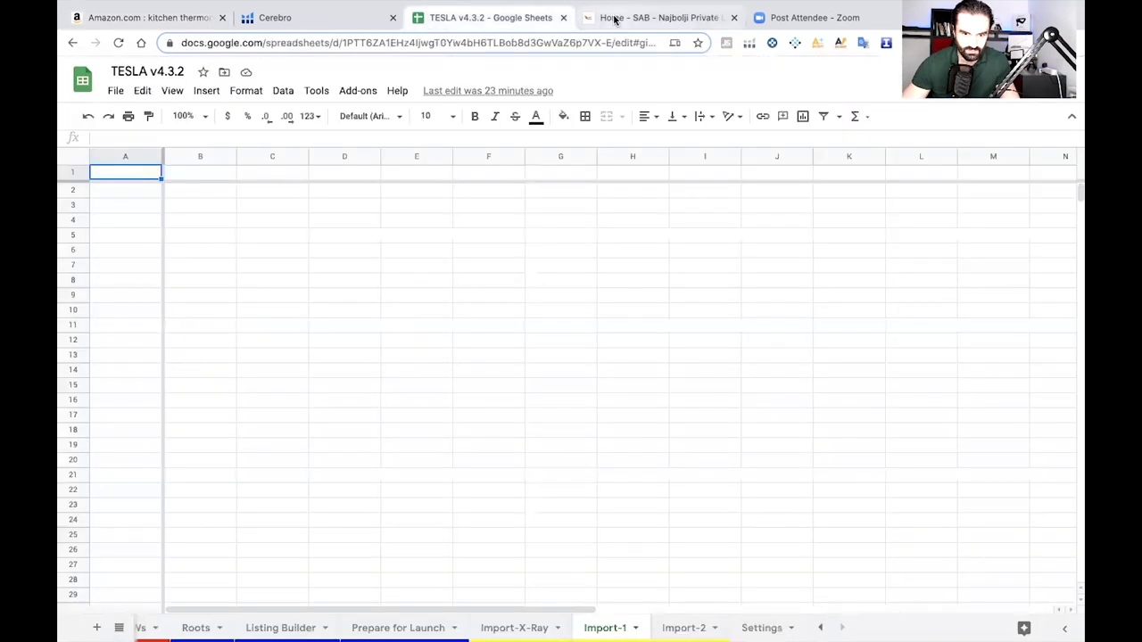
{"action": "left_click", "coordinate": [266, 12]}
{"action": "left_click", "coordinate": [699, 190]}
{"action": "key", "text": "ctrl+v"}
{"action": "key", "text": "Return"}
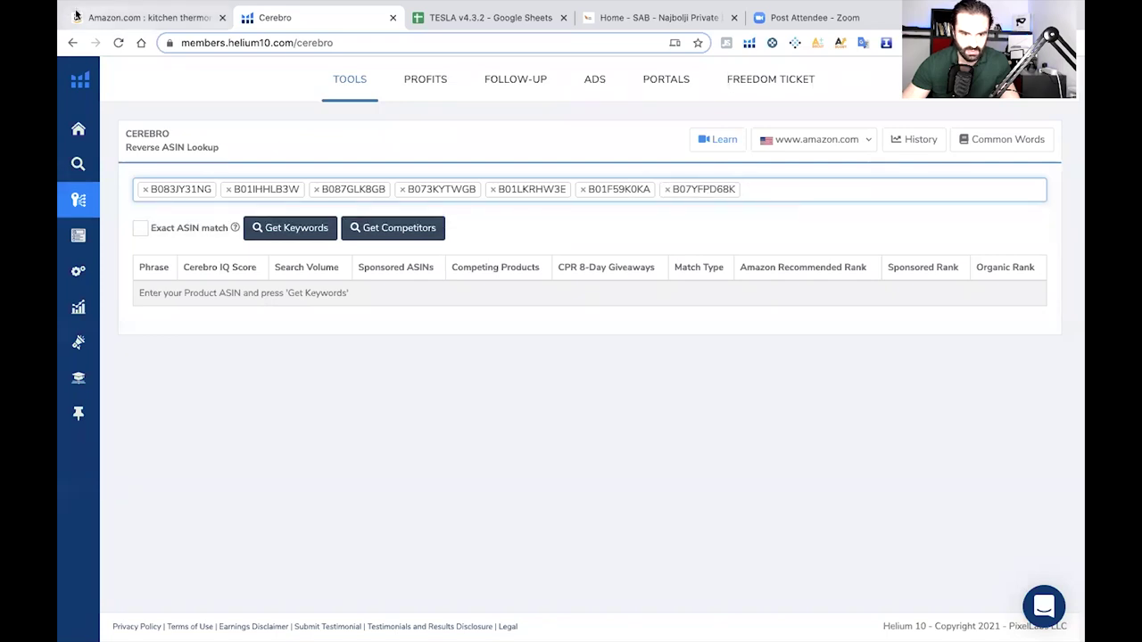
Examine the Xray listings ranked below the KULUNER thermometer by revenue for another comparable competitor
{"action": "left_click", "coordinate": [116, 15]}
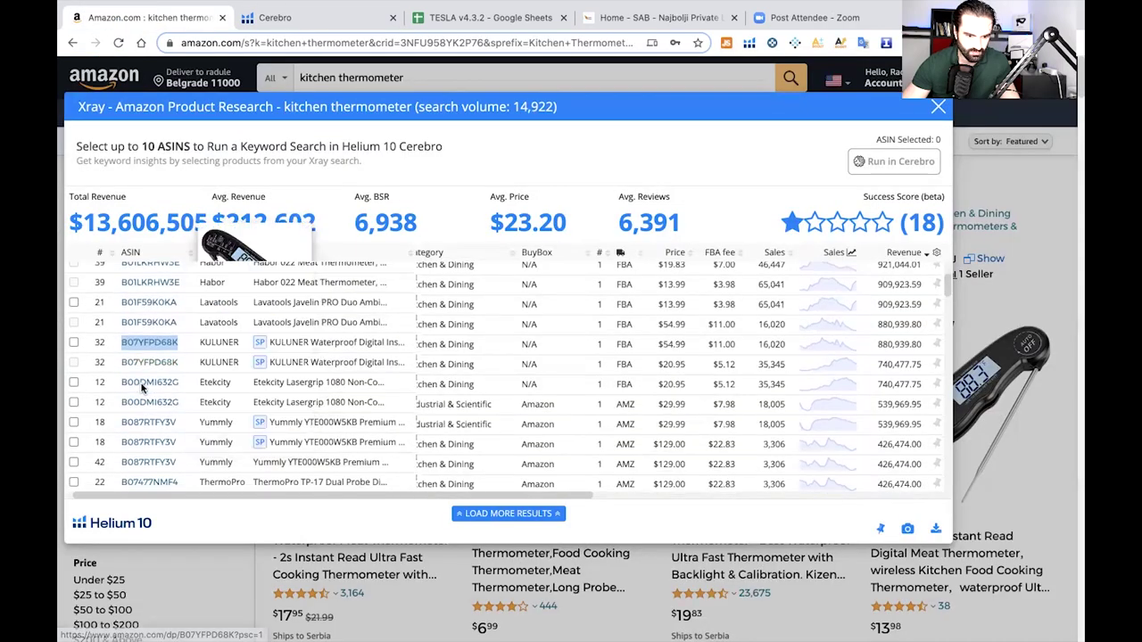
{"action": "left_click_drag", "start_coordinate": [179, 381], "coordinate": [119, 381]}
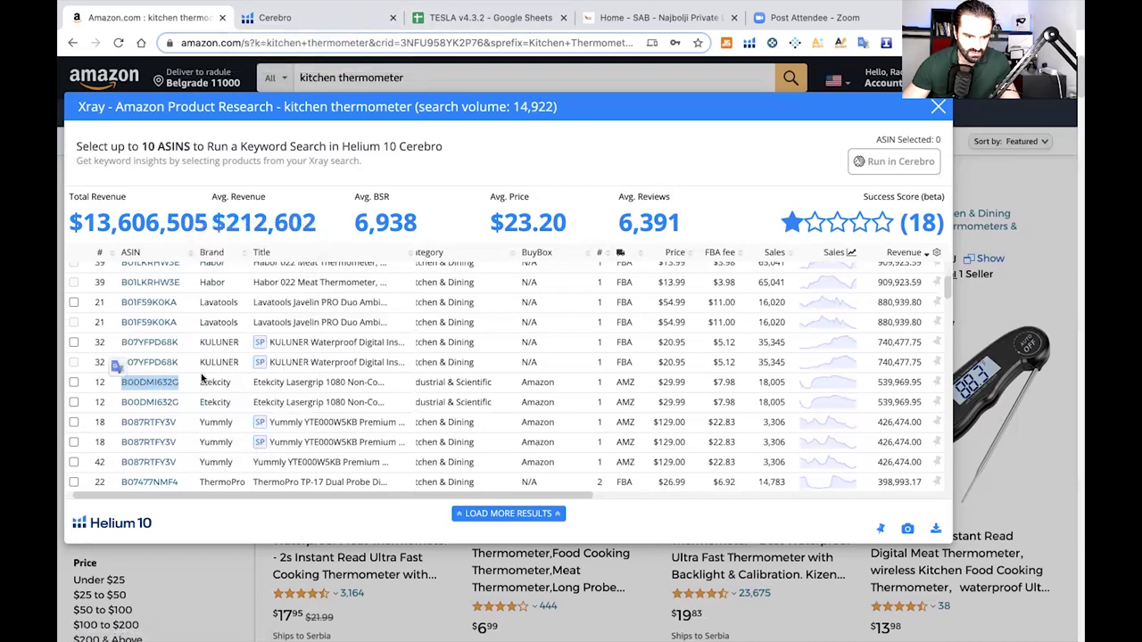
{"action": "mouse_move", "coordinate": [148, 381]}
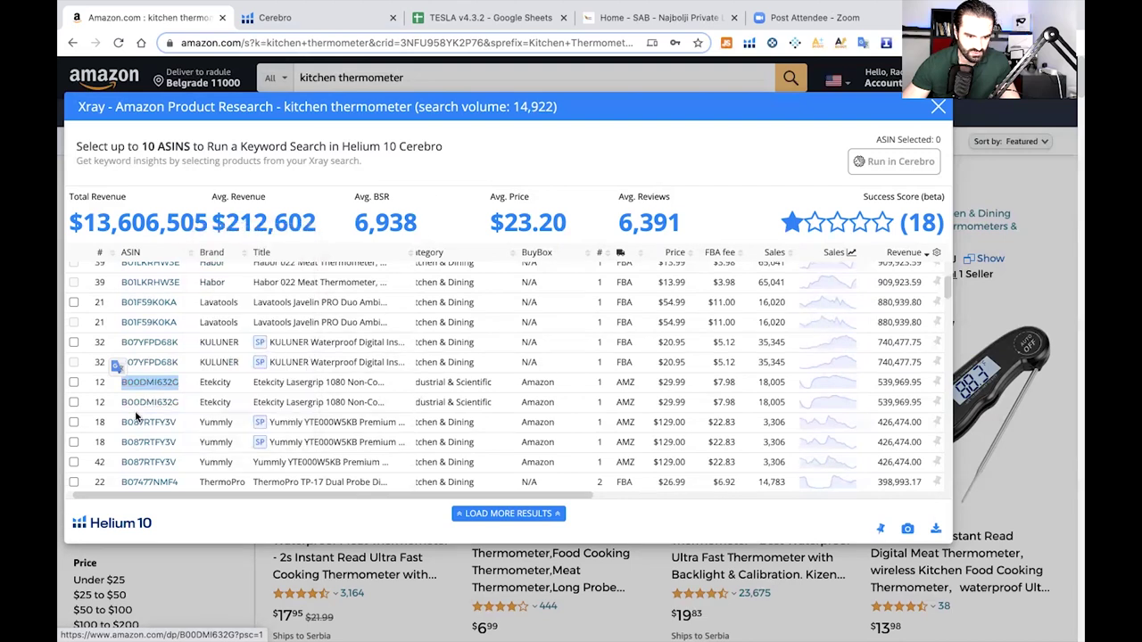
{"action": "mouse_move", "coordinate": [134, 425]}
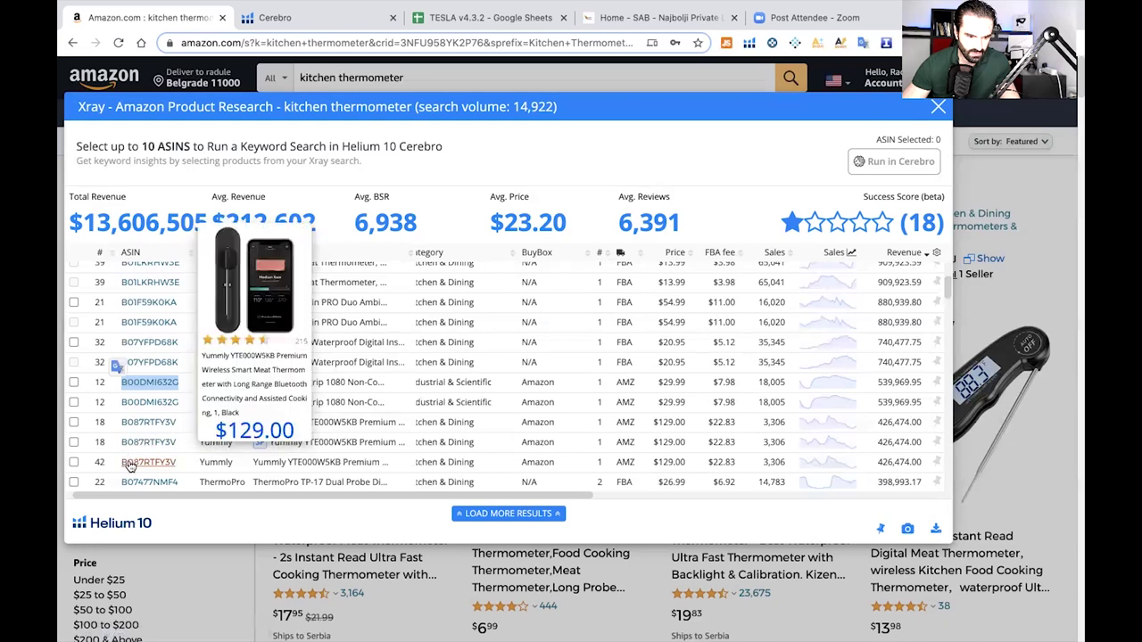
{"action": "scroll", "coordinate": [132, 459], "scroll_direction": "down", "scroll_amount": 2}
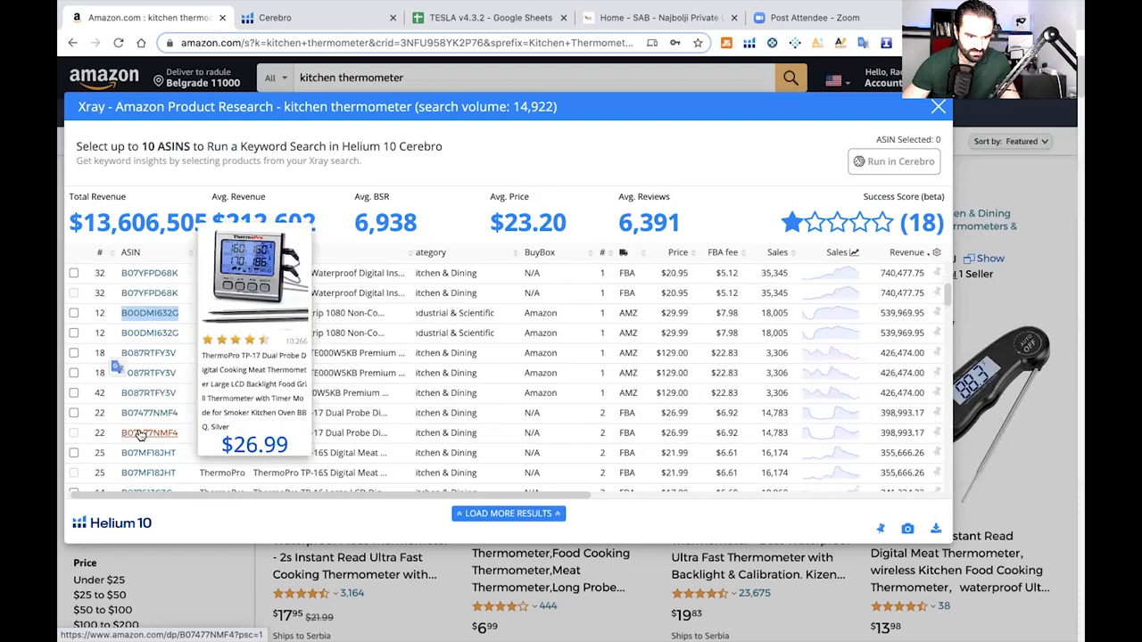
{"action": "mouse_move", "coordinate": [139, 456]}
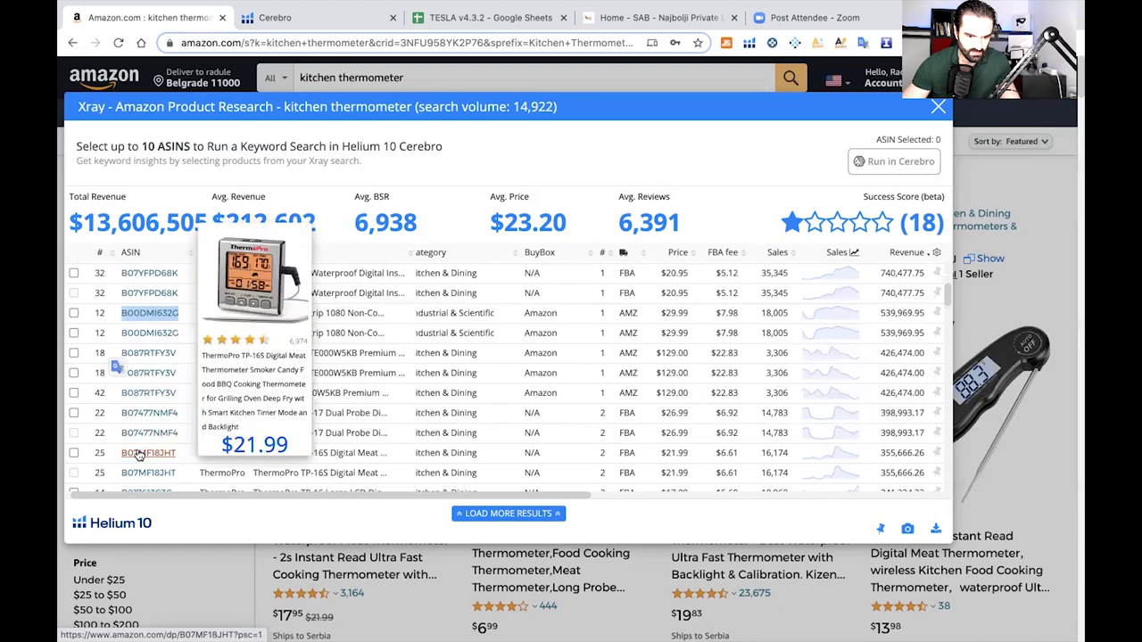
{"action": "scroll", "coordinate": [139, 456], "scroll_direction": "down", "scroll_amount": 1}
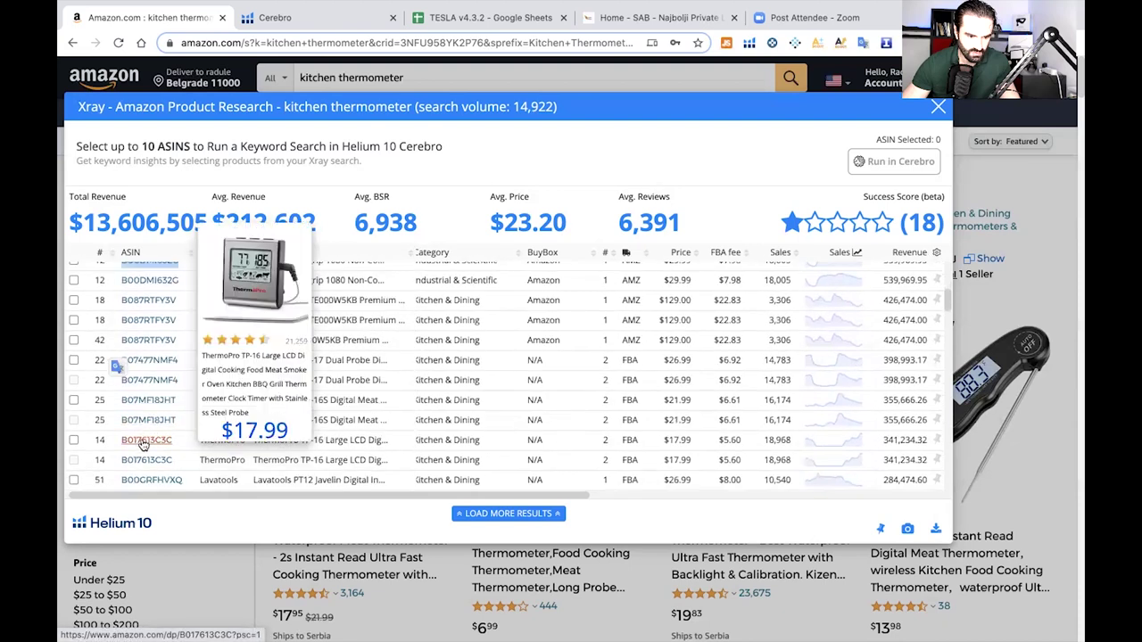
{"action": "scroll", "coordinate": [142, 443], "scroll_direction": "down", "scroll_amount": 2}
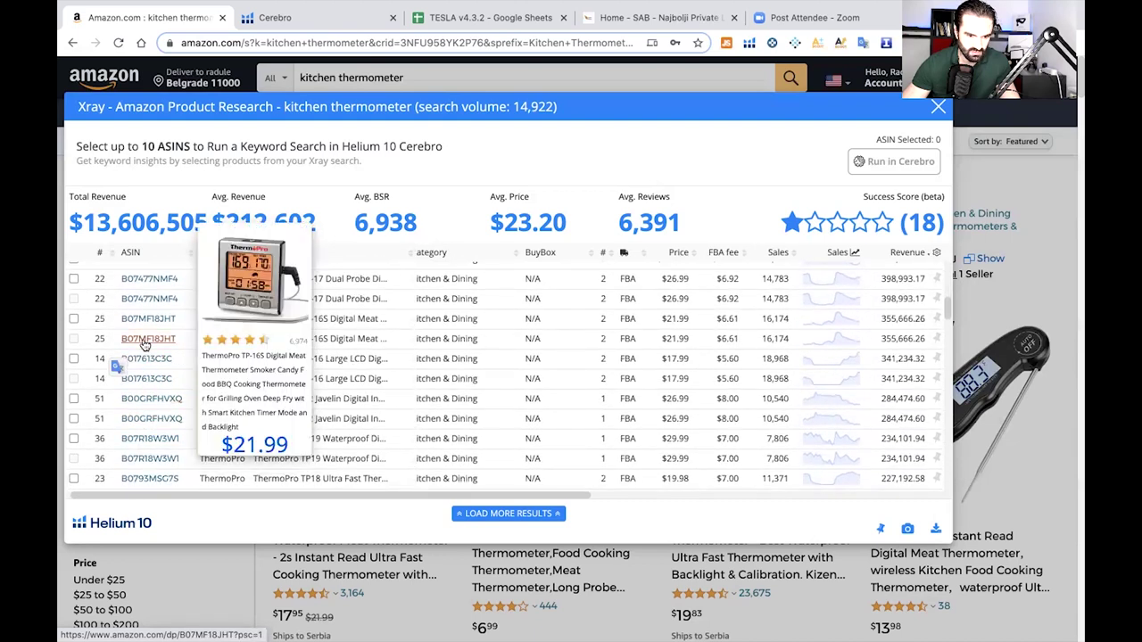
{"action": "mouse_move", "coordinate": [155, 346]}
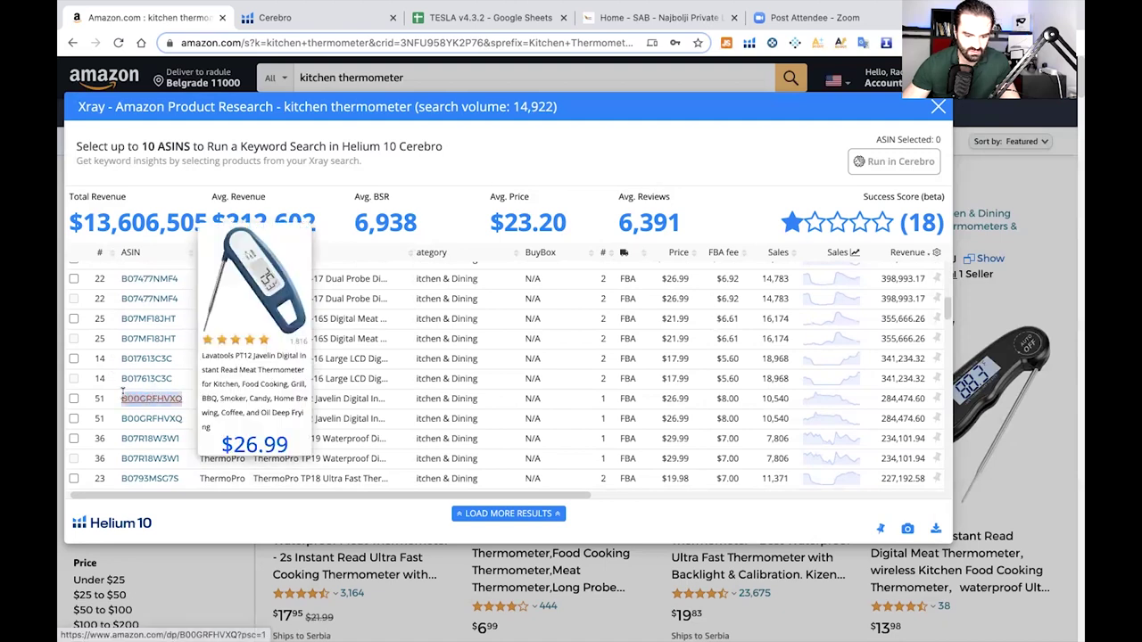
Copy the Lavatools PT12 Javelin's ASIN B00GRFHVXQ from Xray and add it to the Cerebro lookup
{"action": "left_click_drag", "start_coordinate": [123, 398], "coordinate": [182, 398]}
{"action": "key", "text": "ctrl+c"}
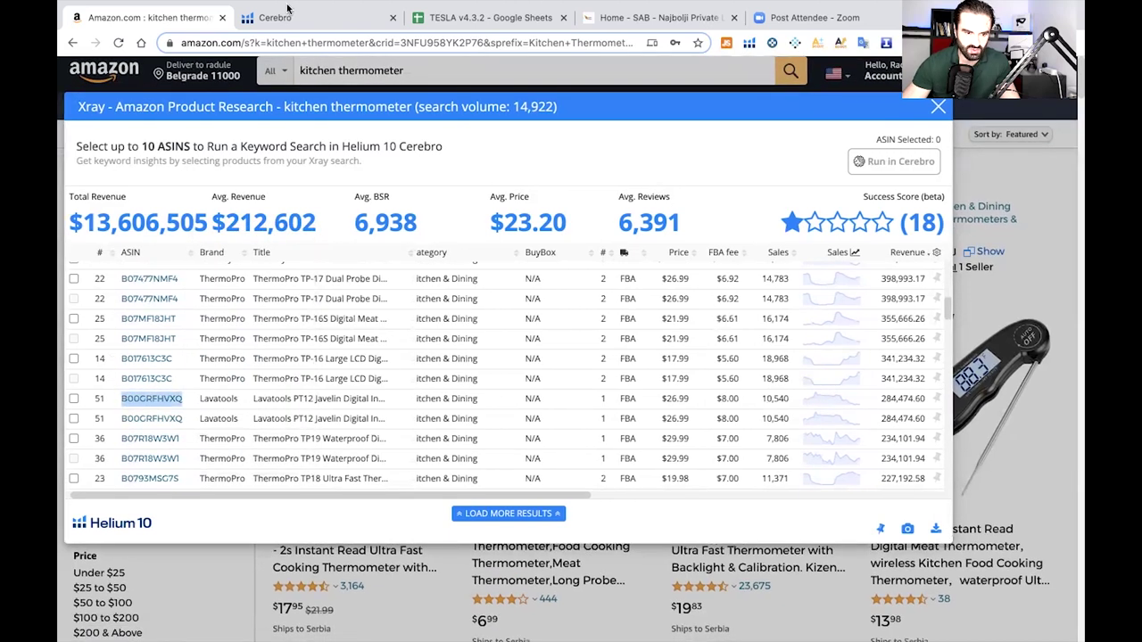
{"action": "left_click", "coordinate": [285, 17]}
{"action": "left_click", "coordinate": [773, 194]}
{"action": "key", "text": "ctrl+v"}
{"action": "key", "text": "Return"}
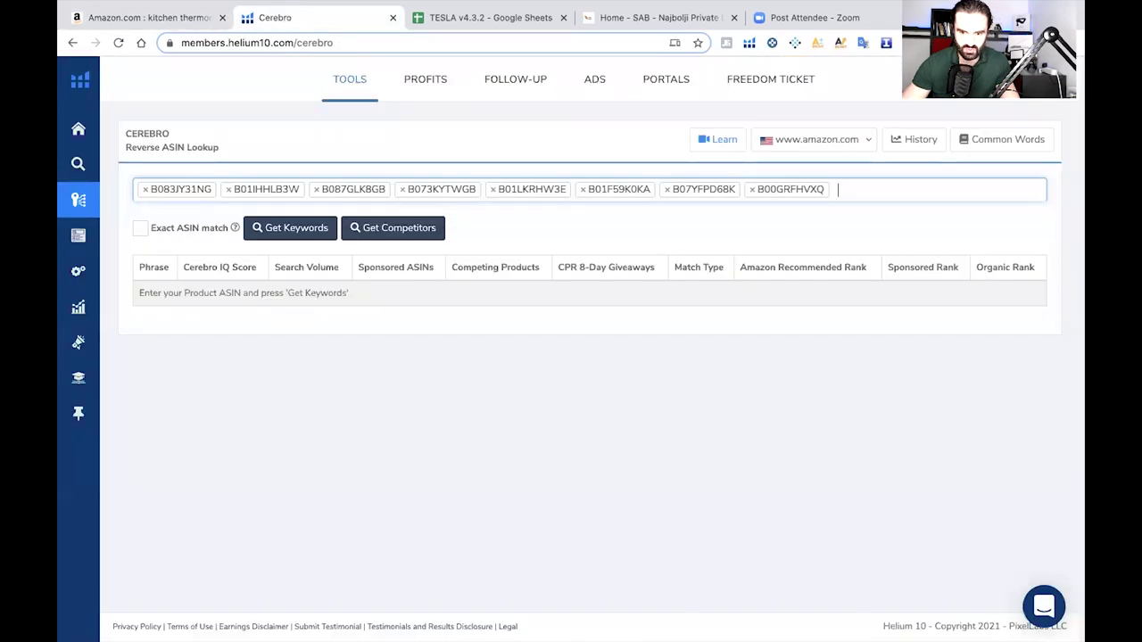
Copy the ThermoPro TP19's ASIN B07R18W3W1 from Xray and add it to the Cerebro lookup
{"action": "left_click", "coordinate": [131, 17]}
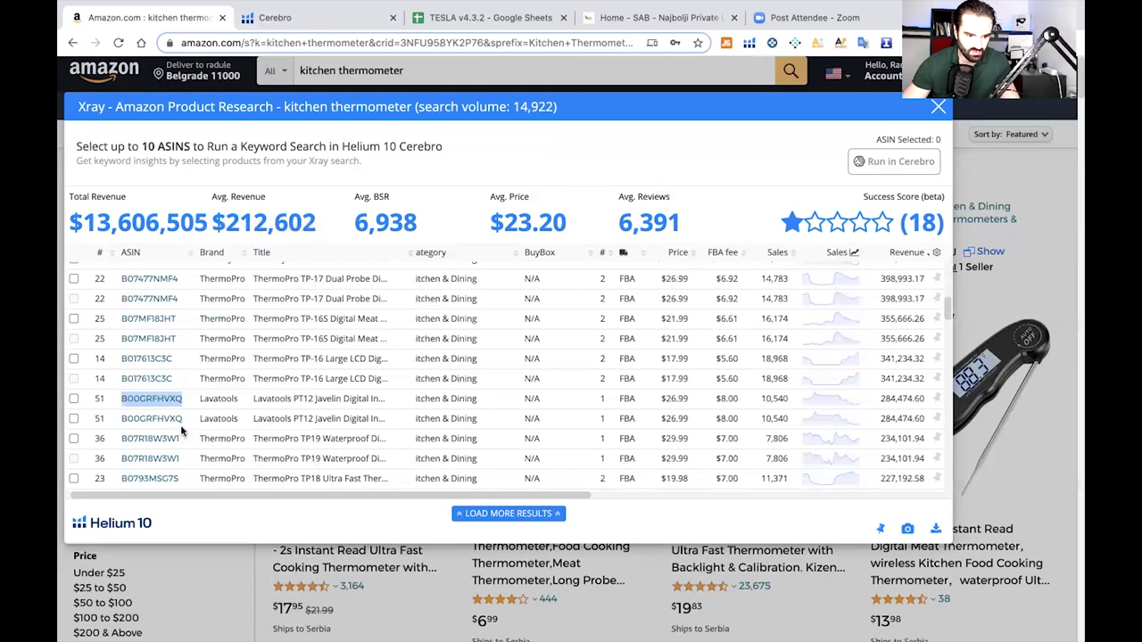
{"action": "left_click_drag", "start_coordinate": [179, 438], "coordinate": [125, 434]}
{"action": "key", "text": "ctrl+c"}
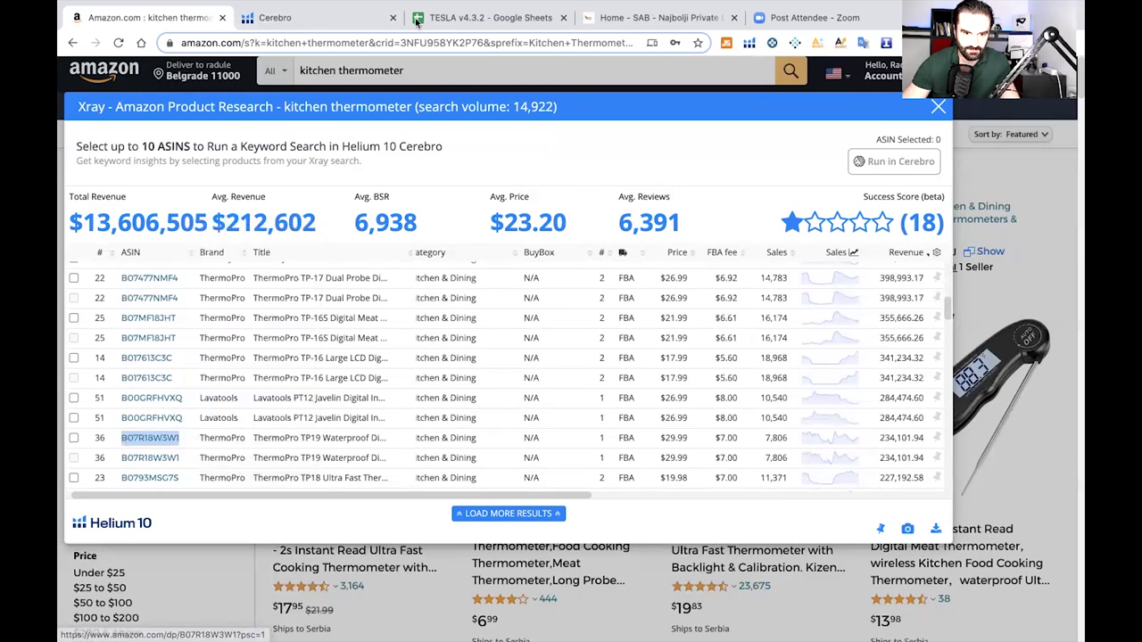
{"action": "left_click", "coordinate": [294, 17]}
{"action": "left_click", "coordinate": [877, 189]}
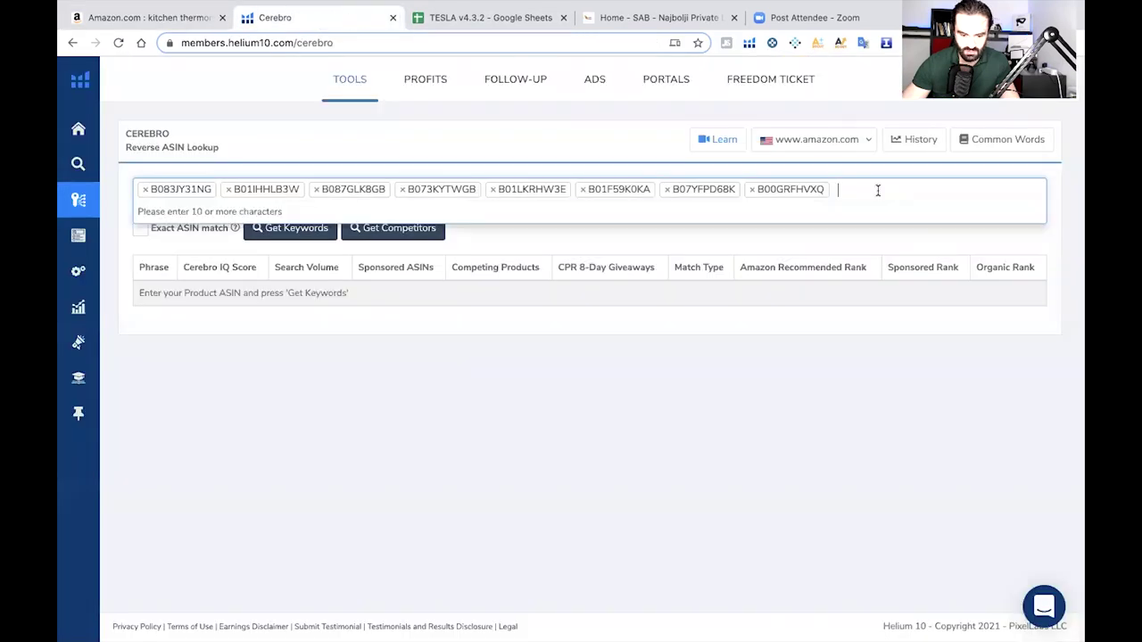
{"action": "key", "text": "ctrl+v"}
{"action": "key", "text": "Return"}
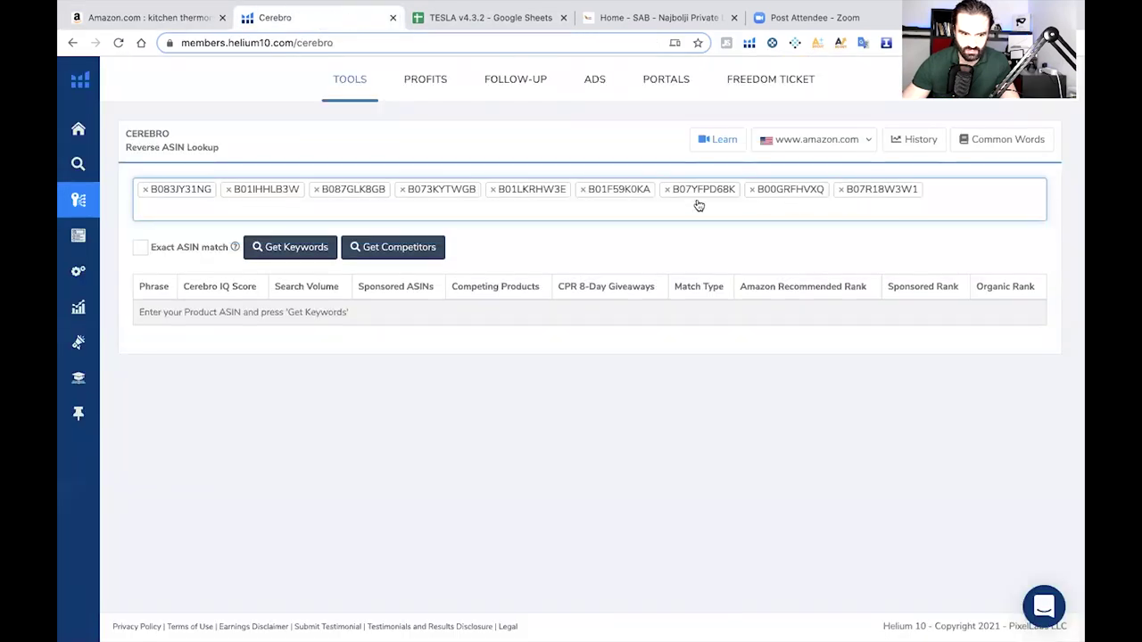
Get the keywords for the entered ASINs and review the distribution summary and filtered keyword count
{"action": "left_click", "coordinate": [287, 248]}
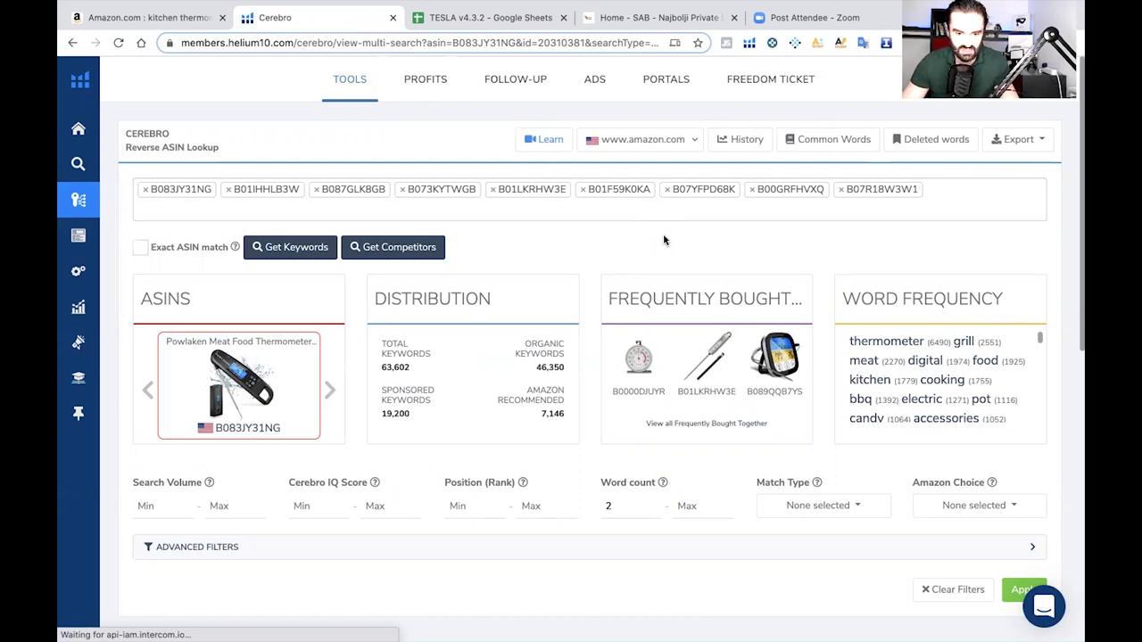
{"action": "scroll", "coordinate": [655, 236], "scroll_direction": "down", "scroll_amount": 1}
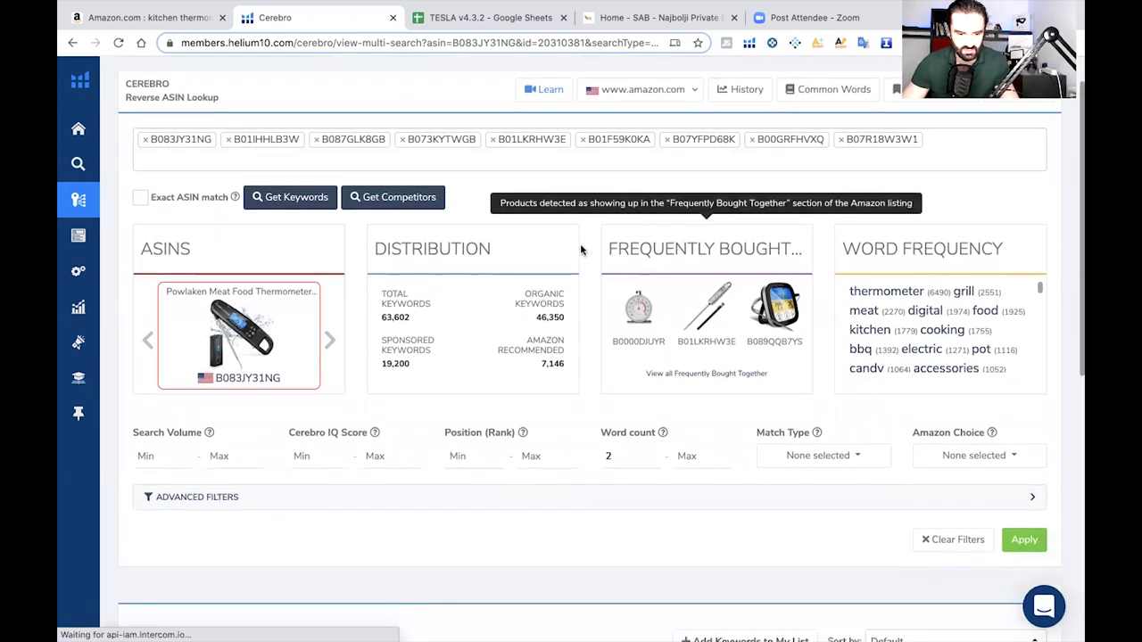
{"action": "scroll", "coordinate": [571, 250], "scroll_direction": "down", "scroll_amount": 3}
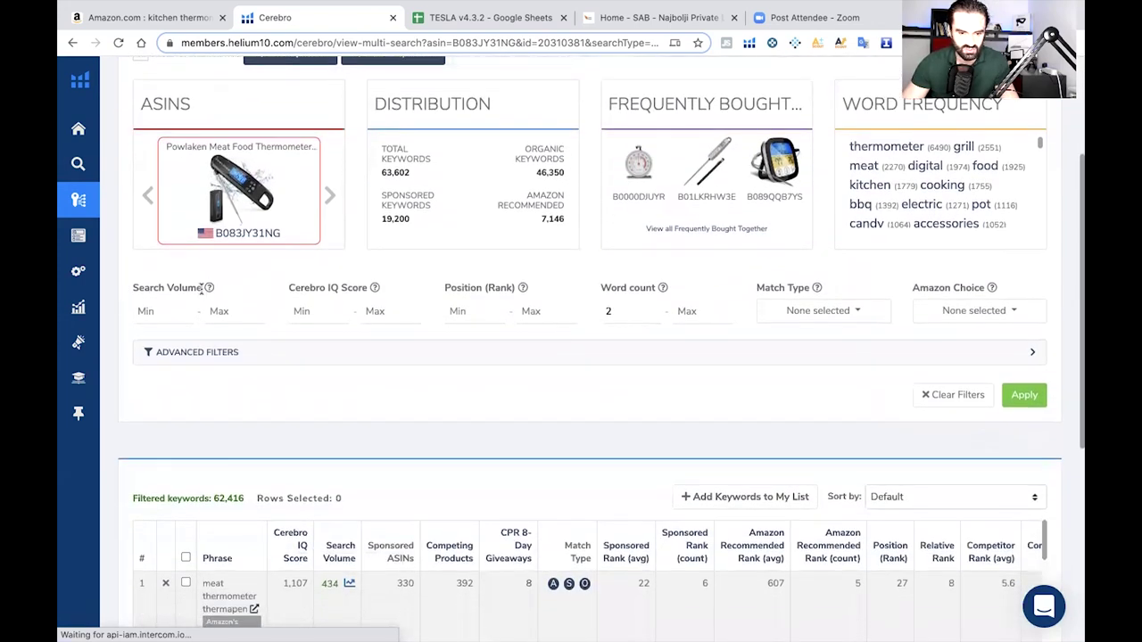
{"action": "scroll", "coordinate": [205, 291], "scroll_direction": "up", "scroll_amount": 1}
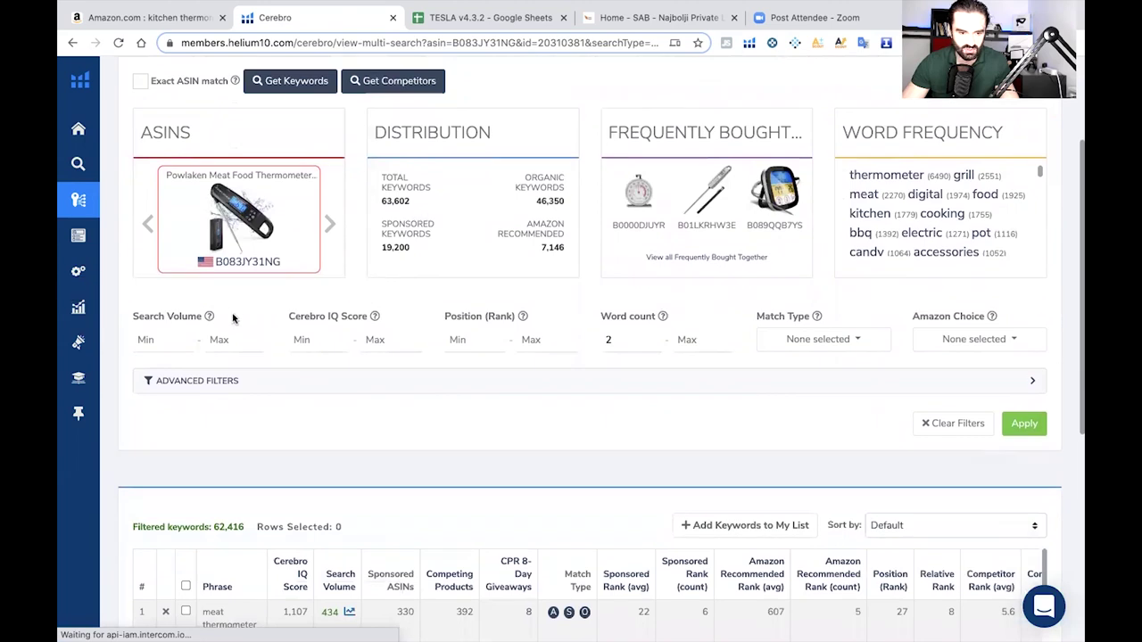
{"action": "scroll", "coordinate": [233, 318], "scroll_direction": "up", "scroll_amount": 3}
{"action": "scroll", "coordinate": [233, 318], "scroll_direction": "down", "scroll_amount": 8}
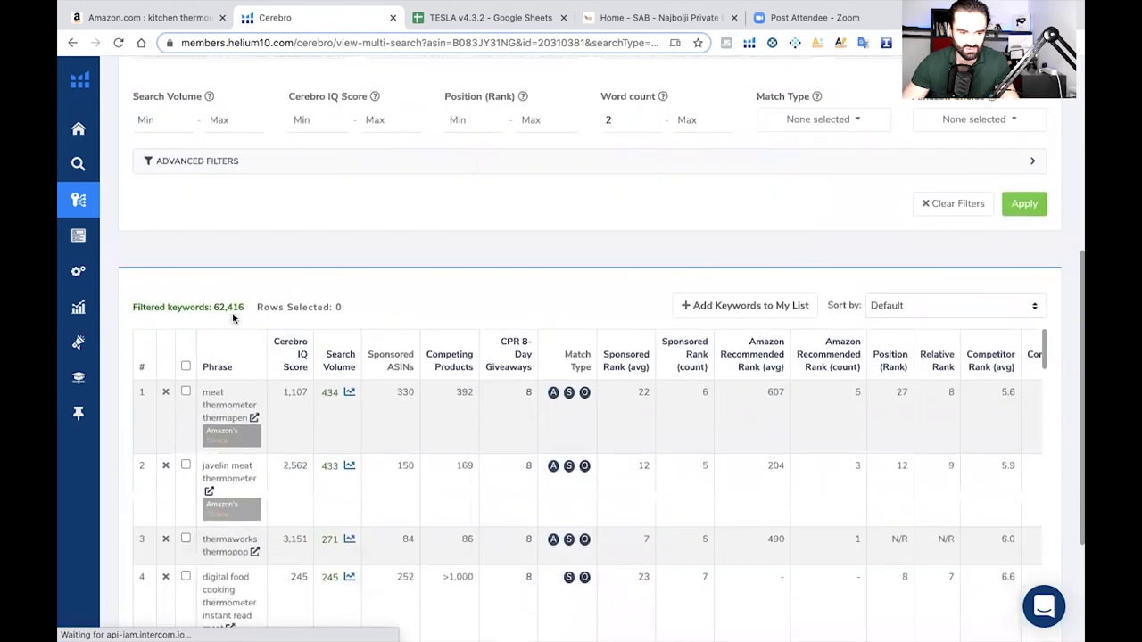
{"action": "double_click", "coordinate": [220, 308]}
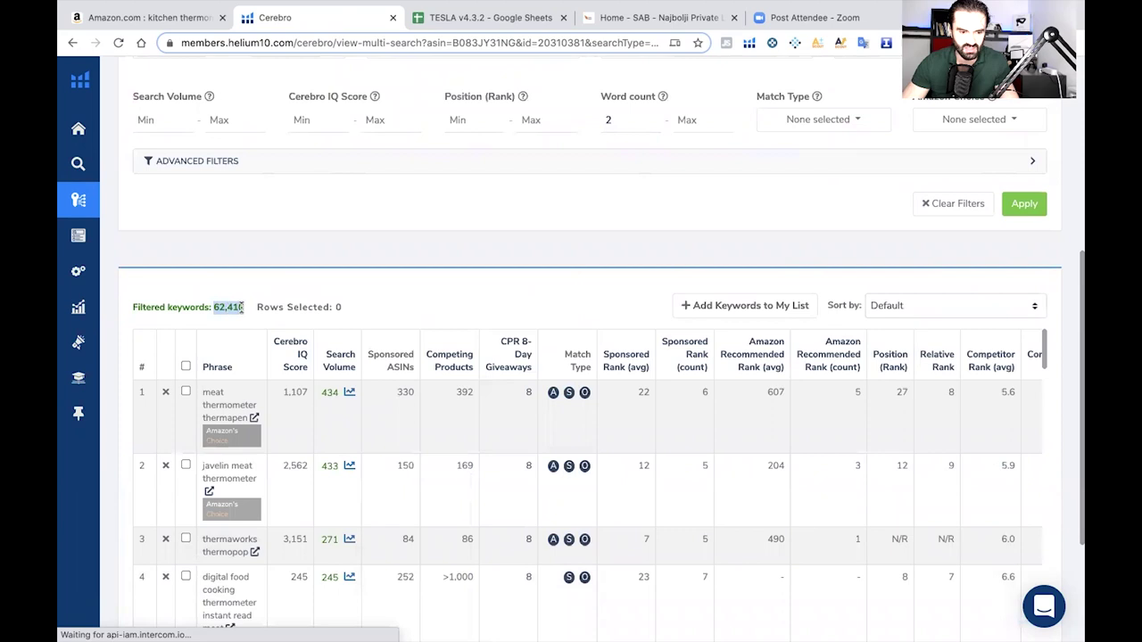
{"action": "scroll", "coordinate": [242, 305], "scroll_direction": "up", "scroll_amount": 4}
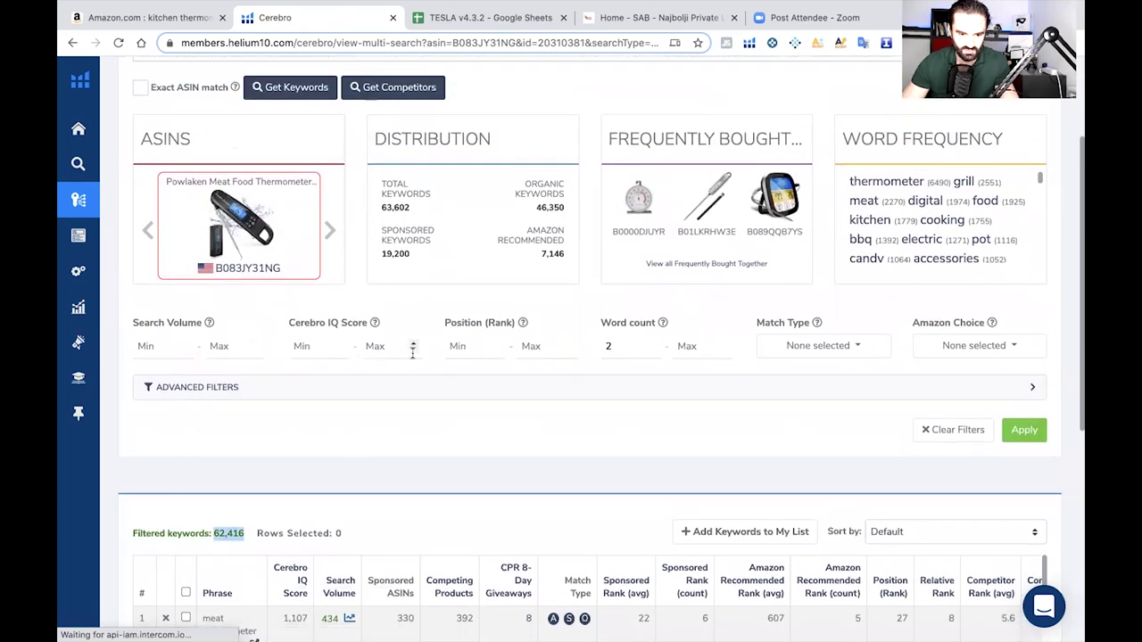
Set the minimum word count filter to 1
{"action": "left_click", "coordinate": [610, 345]}
{"action": "type", "text": "1"}
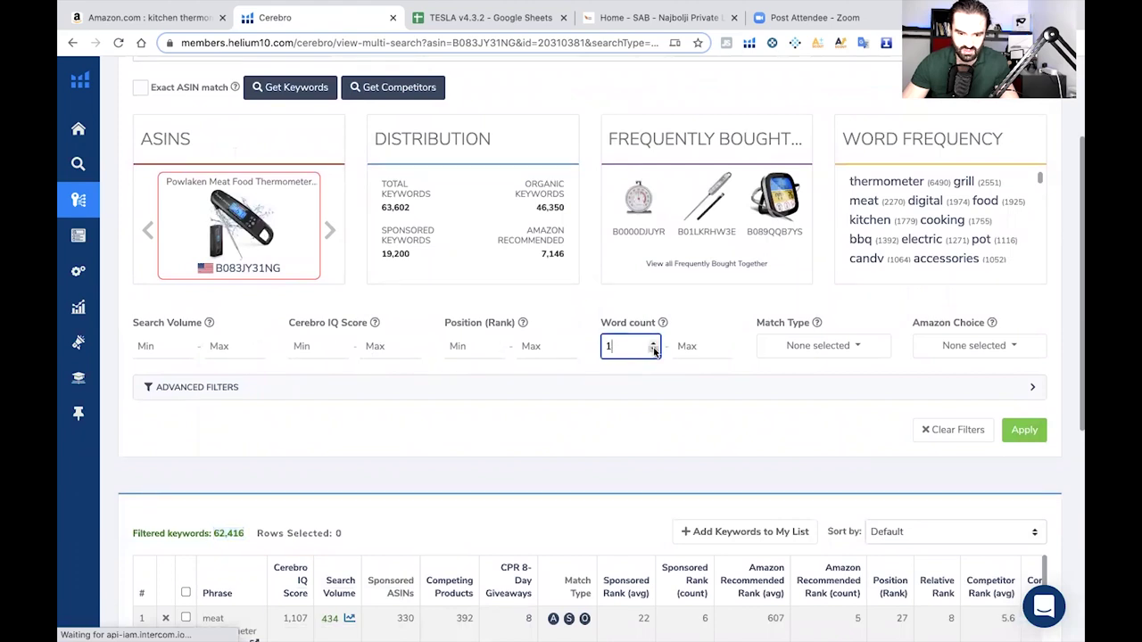
{"action": "left_click", "coordinate": [614, 366]}
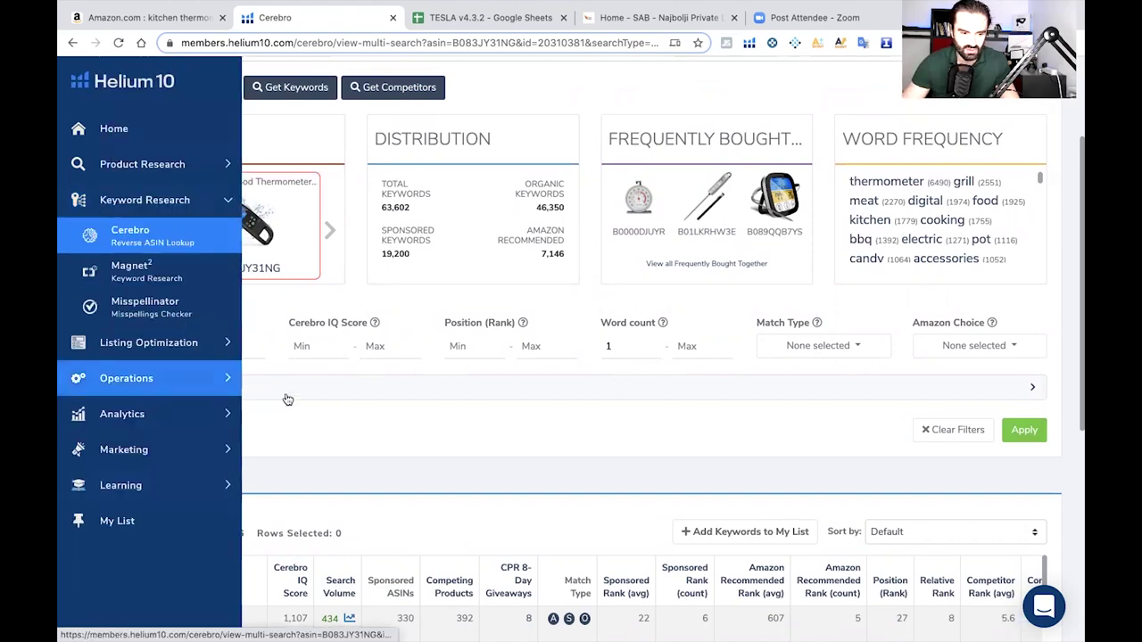
Expand the advanced filters and set the match type filter to Organic
{"action": "left_click", "coordinate": [194, 389]}
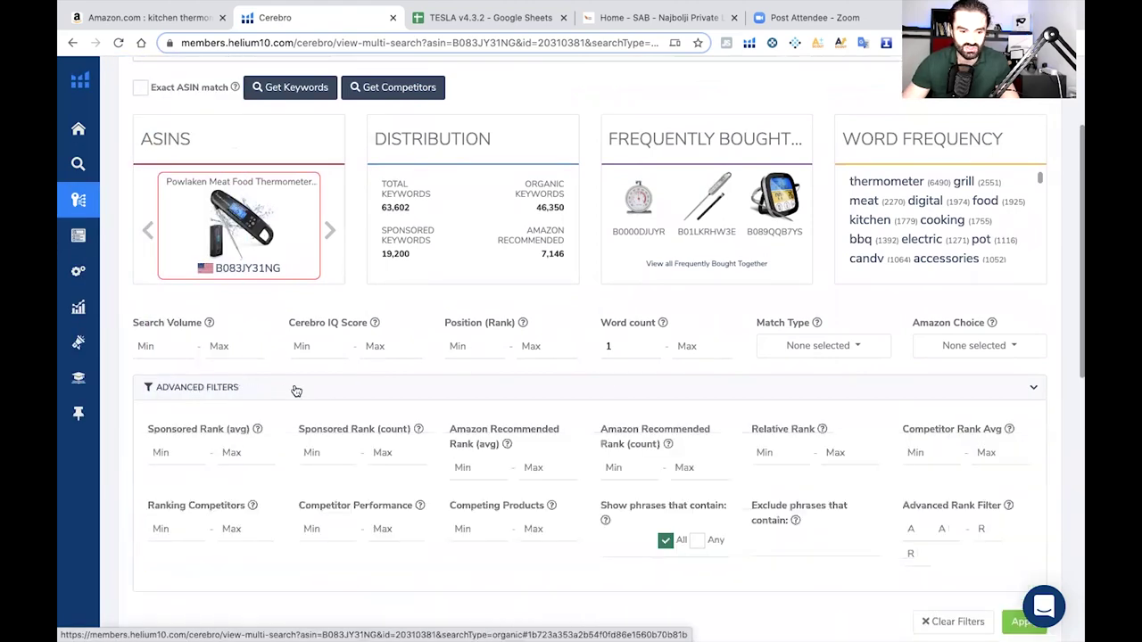
{"action": "scroll", "coordinate": [301, 389], "scroll_direction": "down", "scroll_amount": 1}
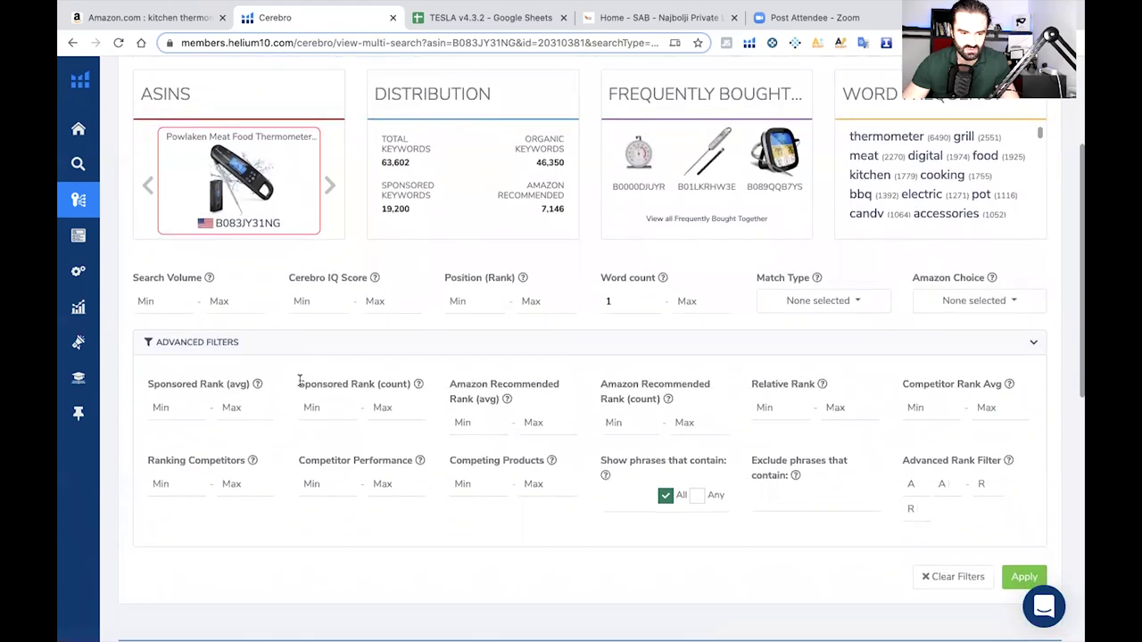
{"action": "scroll", "coordinate": [281, 384], "scroll_direction": "down", "scroll_amount": 1}
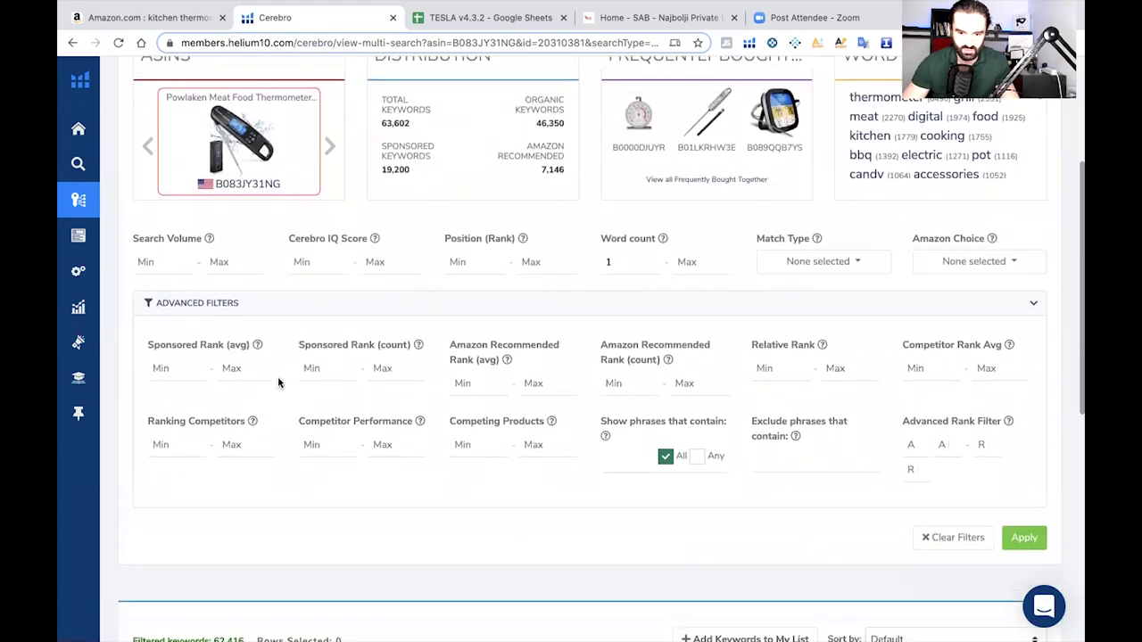
{"action": "left_click", "coordinate": [818, 261]}
{"action": "left_click", "coordinate": [790, 291]}
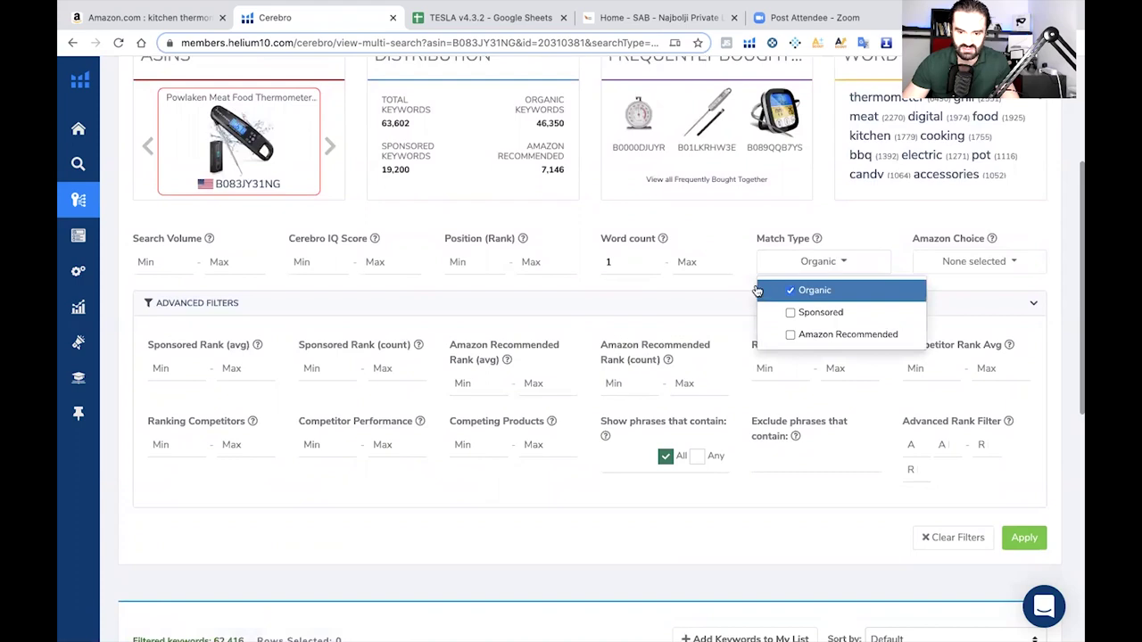
{"action": "left_click", "coordinate": [727, 286]}
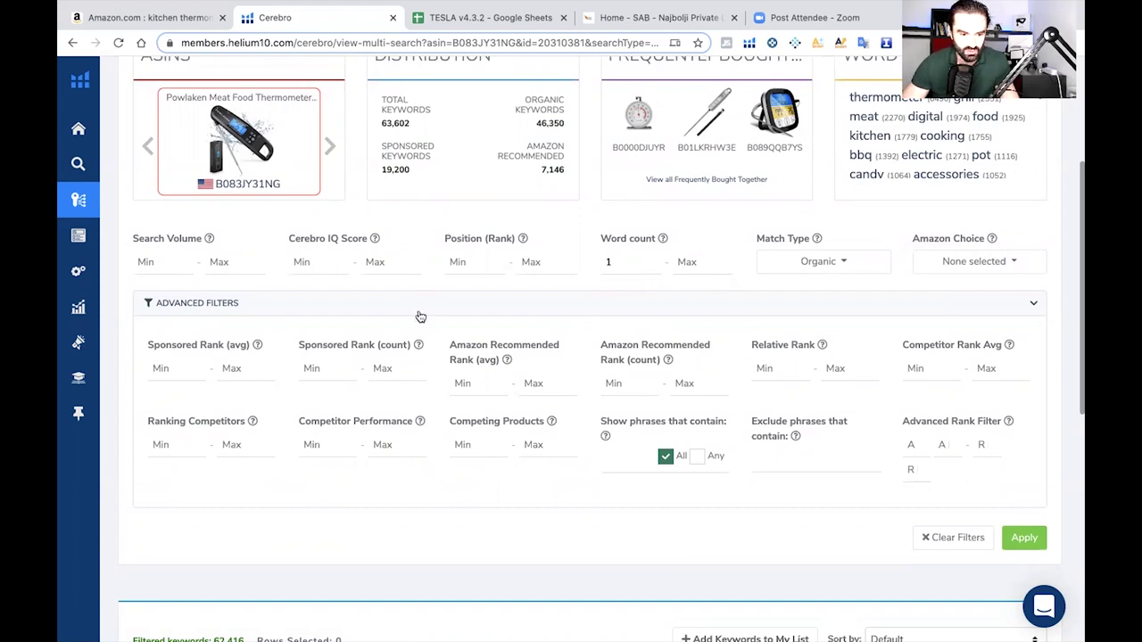
Set the minimum ranking competitors to 2 and apply the filters, checking the resulting keyword list
{"action": "scroll", "coordinate": [226, 364], "scroll_direction": "down", "scroll_amount": 2}
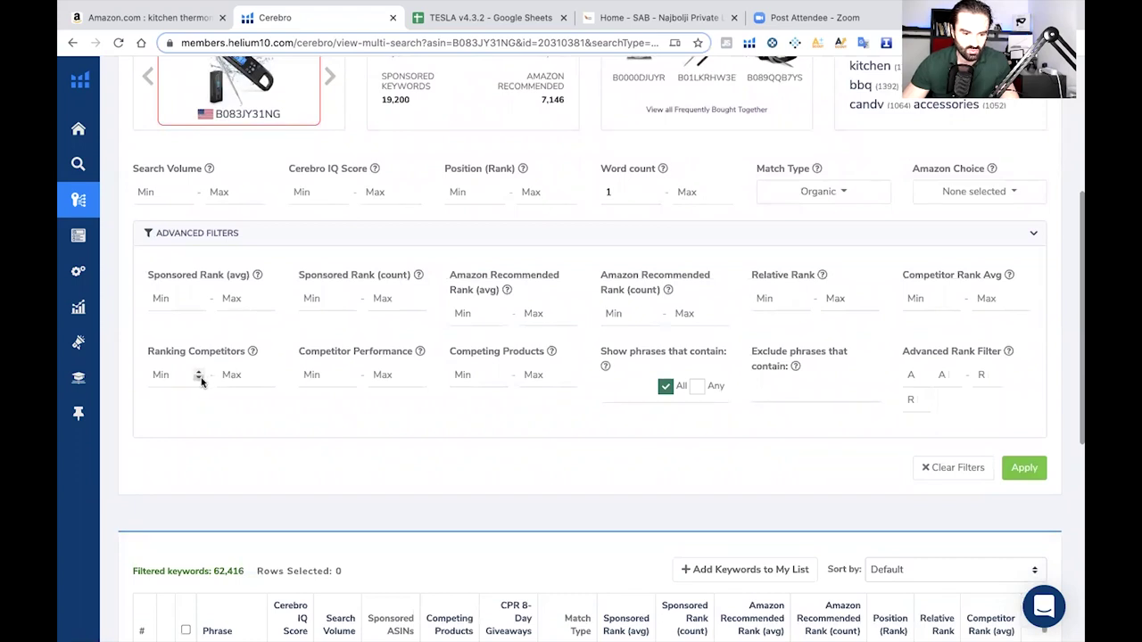
{"action": "left_click", "coordinate": [198, 379]}
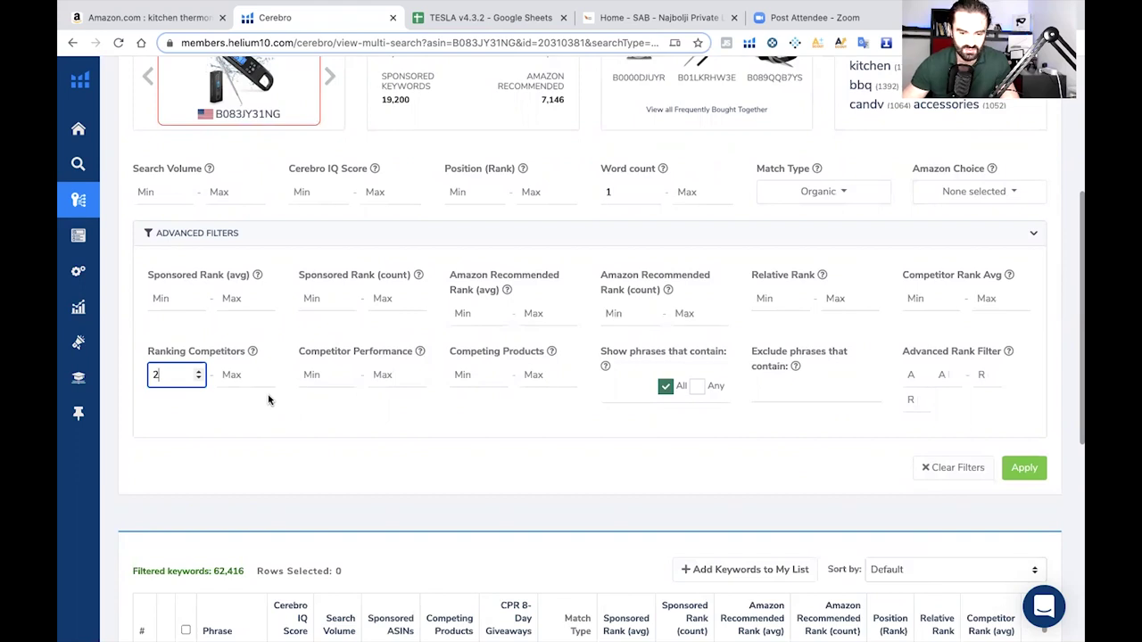
{"action": "scroll", "coordinate": [312, 401], "scroll_direction": "down", "scroll_amount": 1}
{"action": "left_click", "coordinate": [1005, 416]}
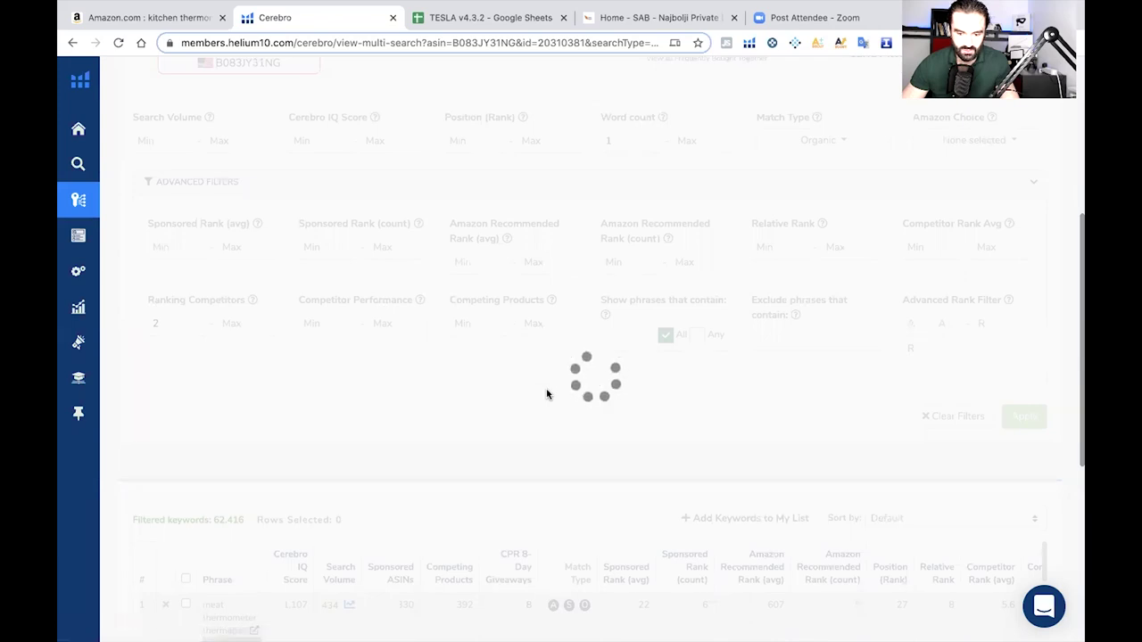
{"action": "scroll", "coordinate": [548, 394], "scroll_direction": "down", "scroll_amount": 2}
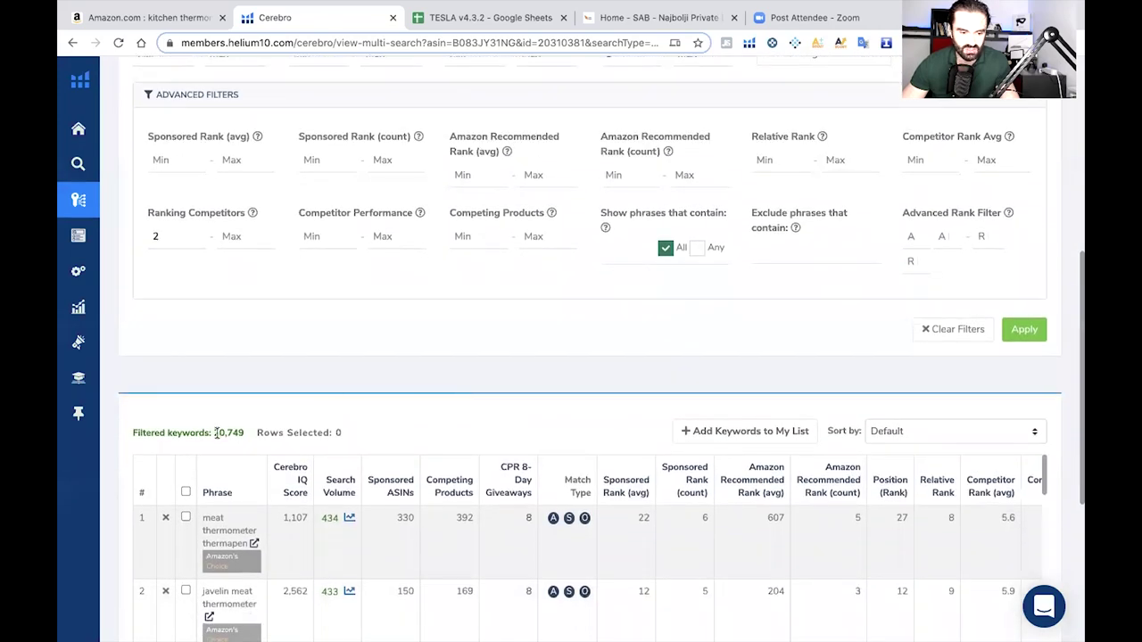
{"action": "scroll", "coordinate": [219, 432], "scroll_direction": "down", "scroll_amount": 1}
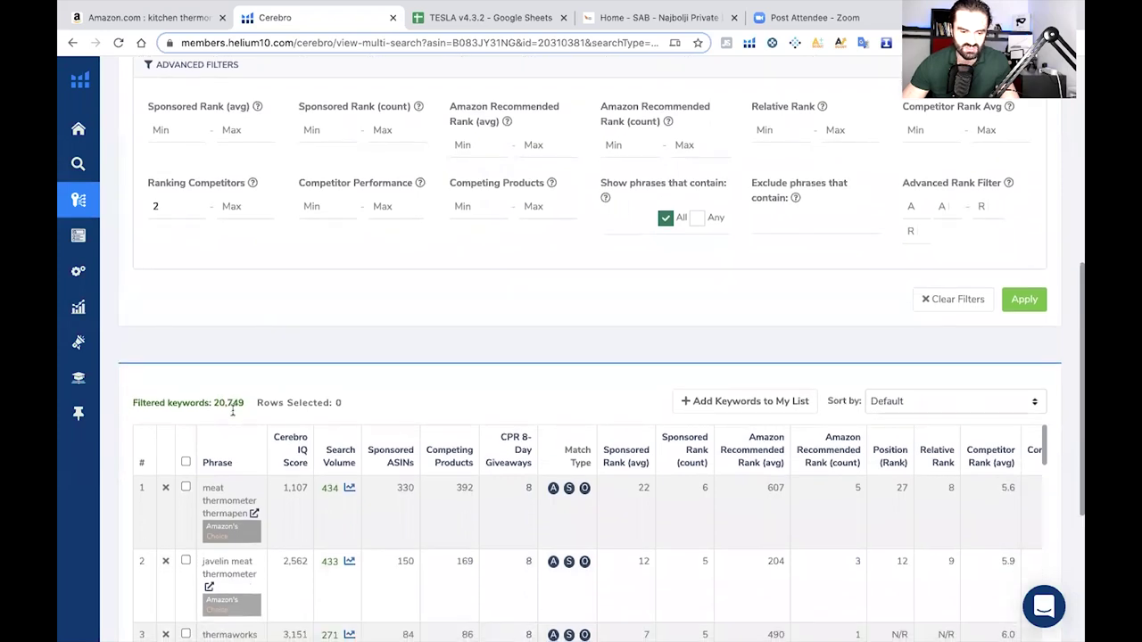
{"action": "scroll", "coordinate": [231, 410], "scroll_direction": "down", "scroll_amount": 2}
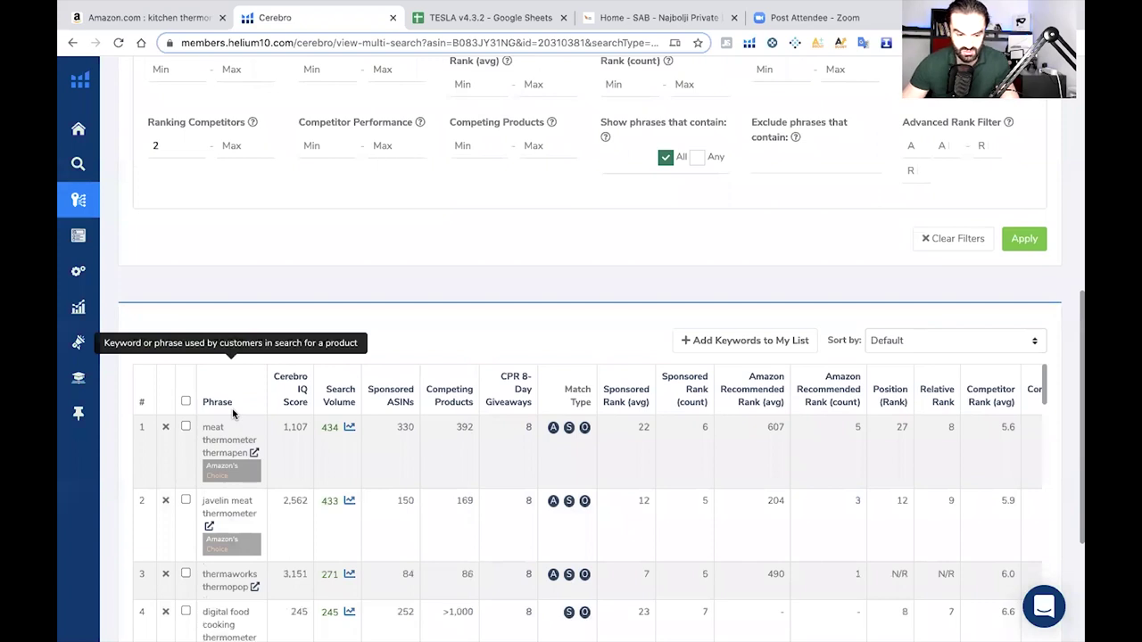
Export the filtered Cerebro keywords as a CSV file
{"action": "scroll", "coordinate": [253, 382], "scroll_direction": "up", "scroll_amount": 1}
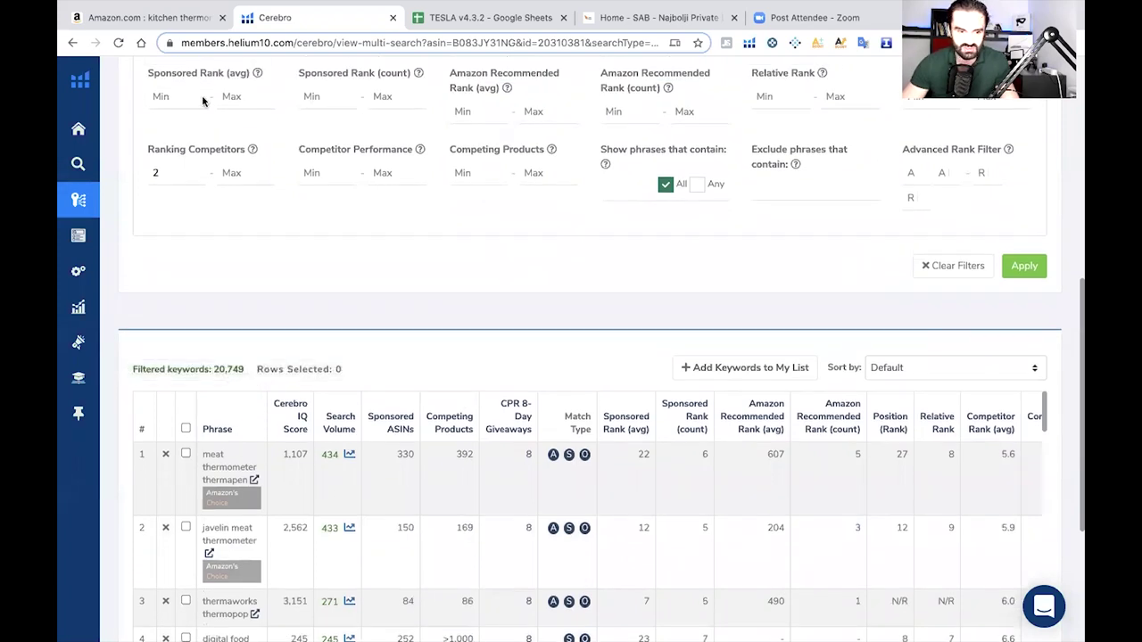
{"action": "scroll", "coordinate": [1005, 158], "scroll_direction": "up", "scroll_amount": 10}
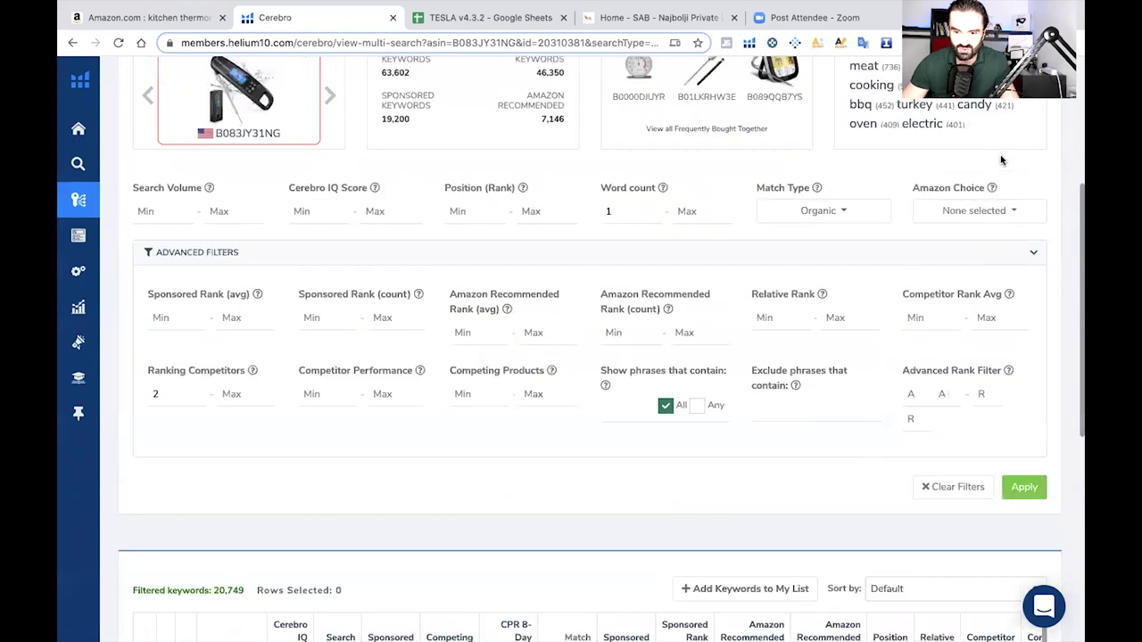
{"action": "left_click", "coordinate": [1014, 143]}
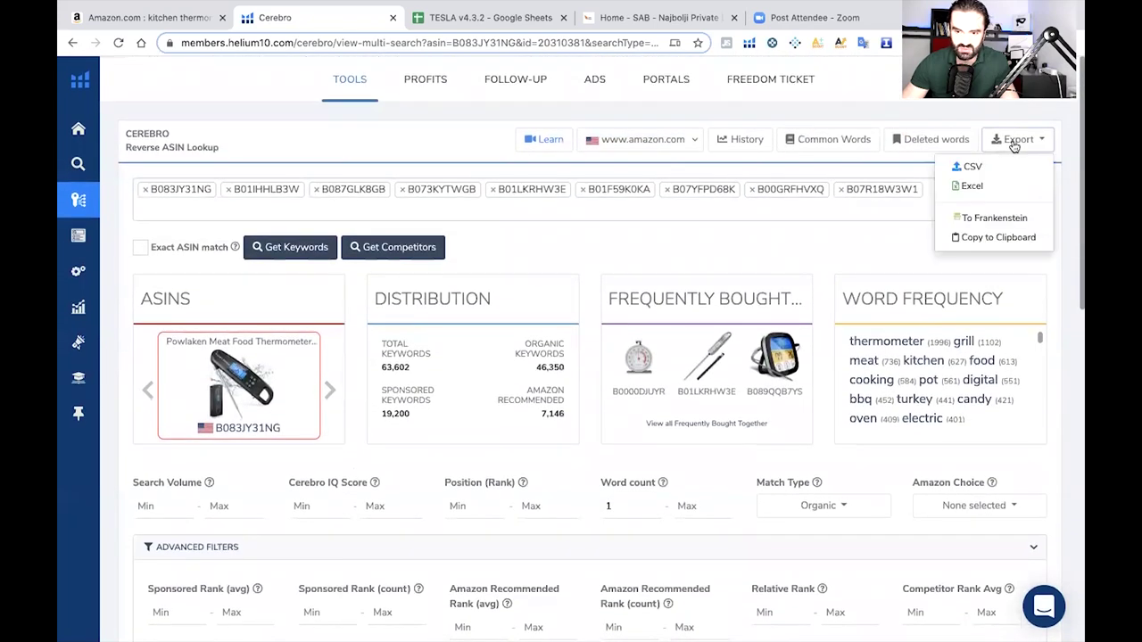
{"action": "left_click", "coordinate": [969, 166]}
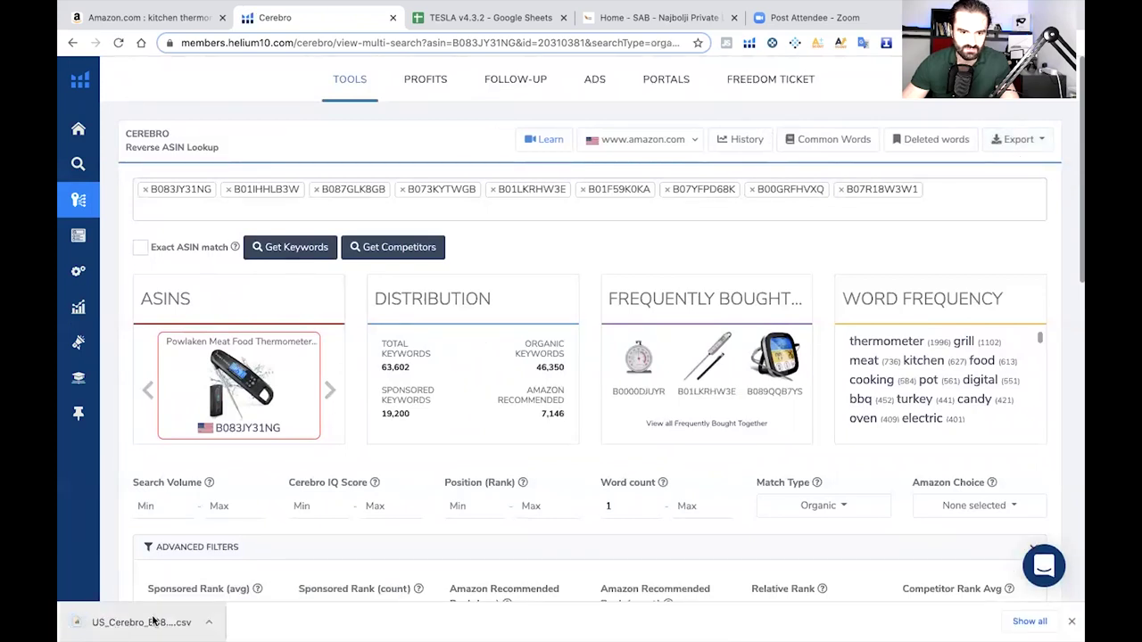
{"action": "scroll", "coordinate": [267, 357], "scroll_direction": "down", "scroll_amount": 1}
Switch to the TESLA v4.3.2 spreadsheet and examine its sheets from Master KW List through Prepare for Launch, ending on Import-1
{"action": "left_click", "coordinate": [479, 18]}
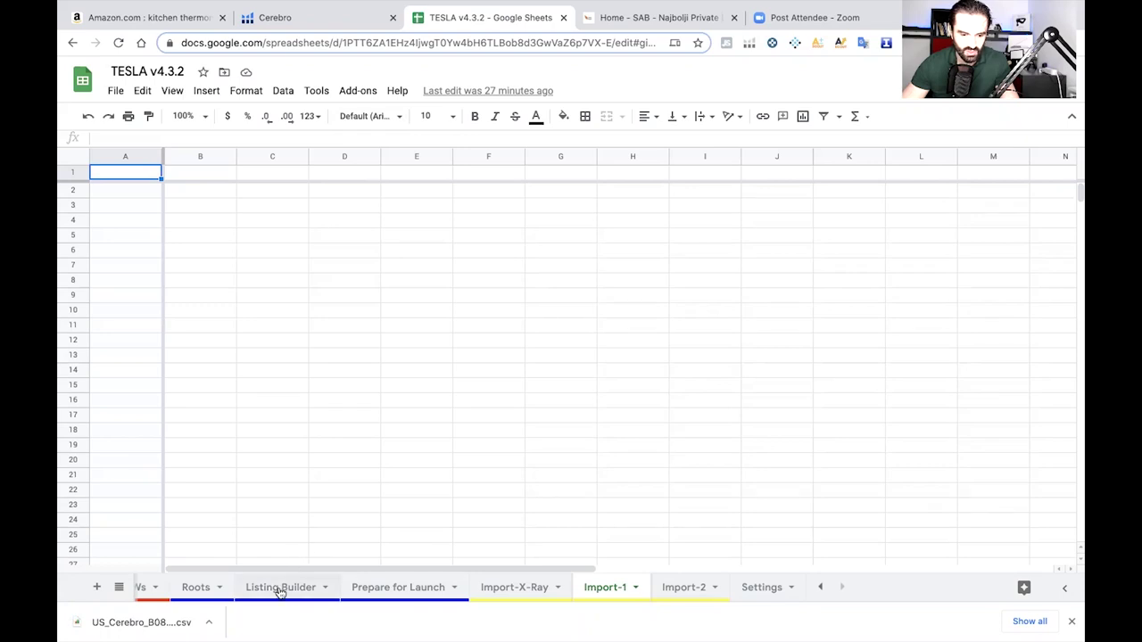
{"action": "scroll", "coordinate": [256, 593], "scroll_direction": "left", "scroll_amount": 1}
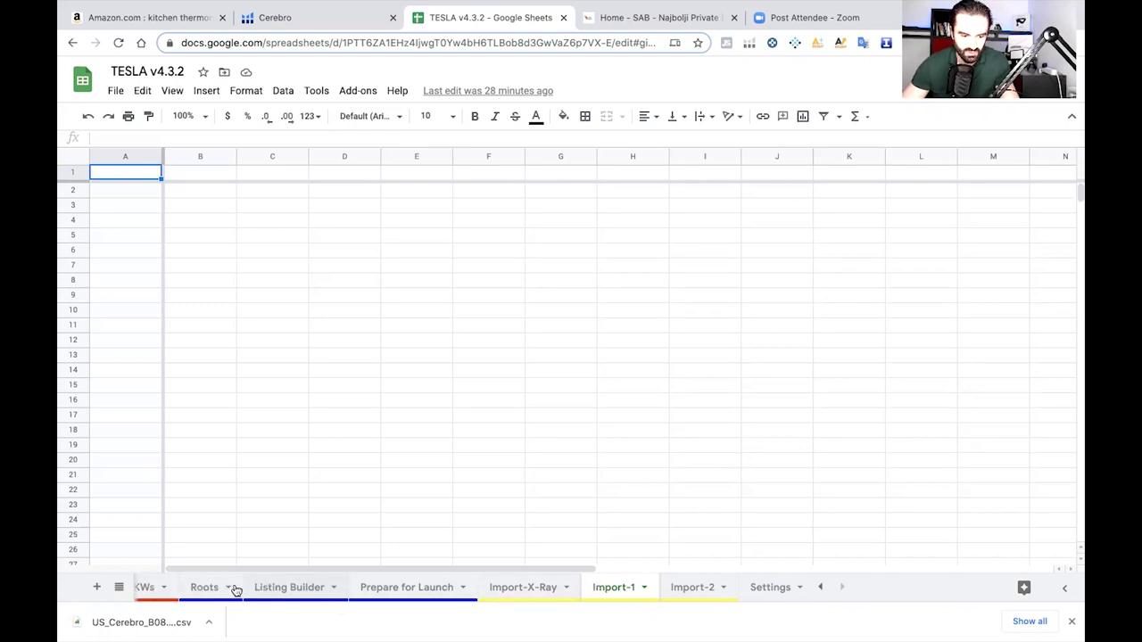
{"action": "left_click", "coordinate": [820, 589]}
{"action": "left_click", "coordinate": [341, 587]}
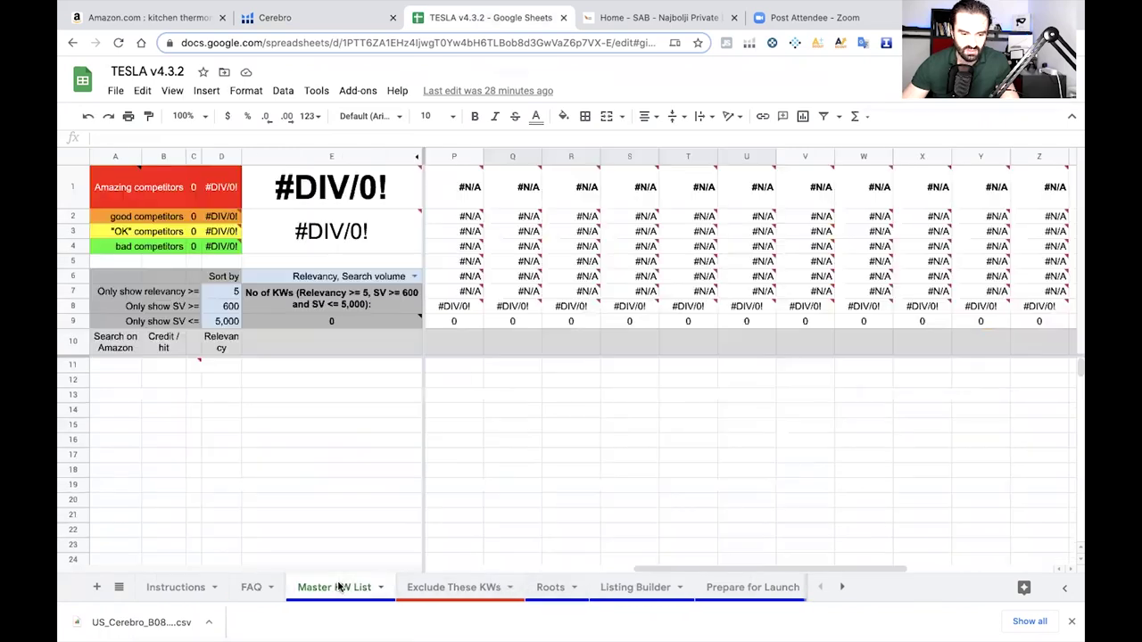
{"action": "left_click", "coordinate": [463, 586]}
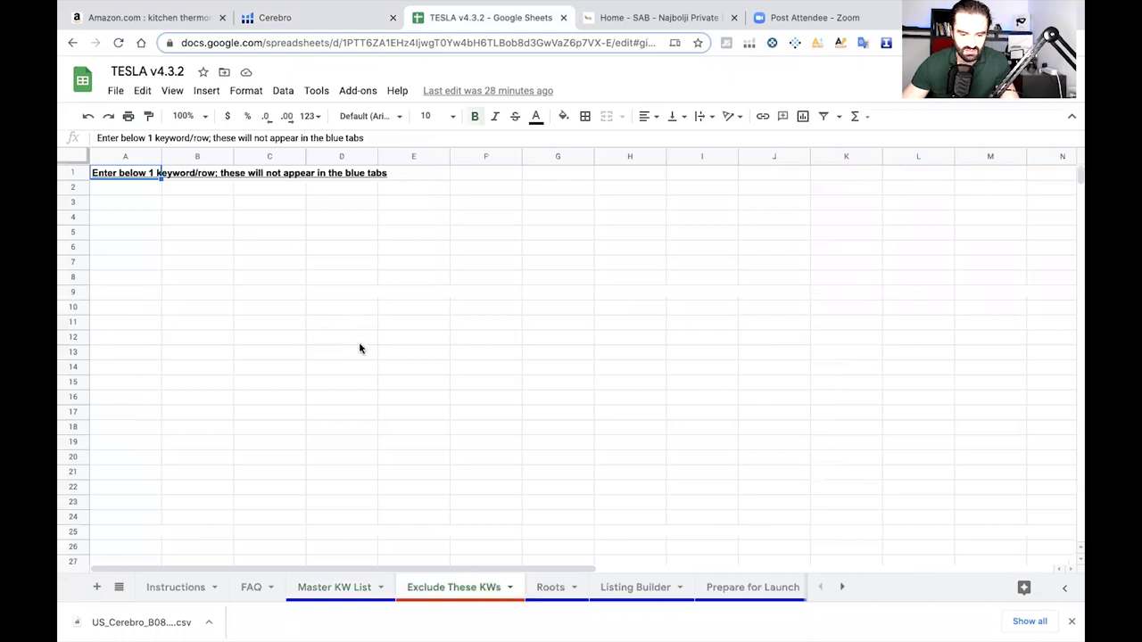
{"action": "left_click", "coordinate": [552, 588]}
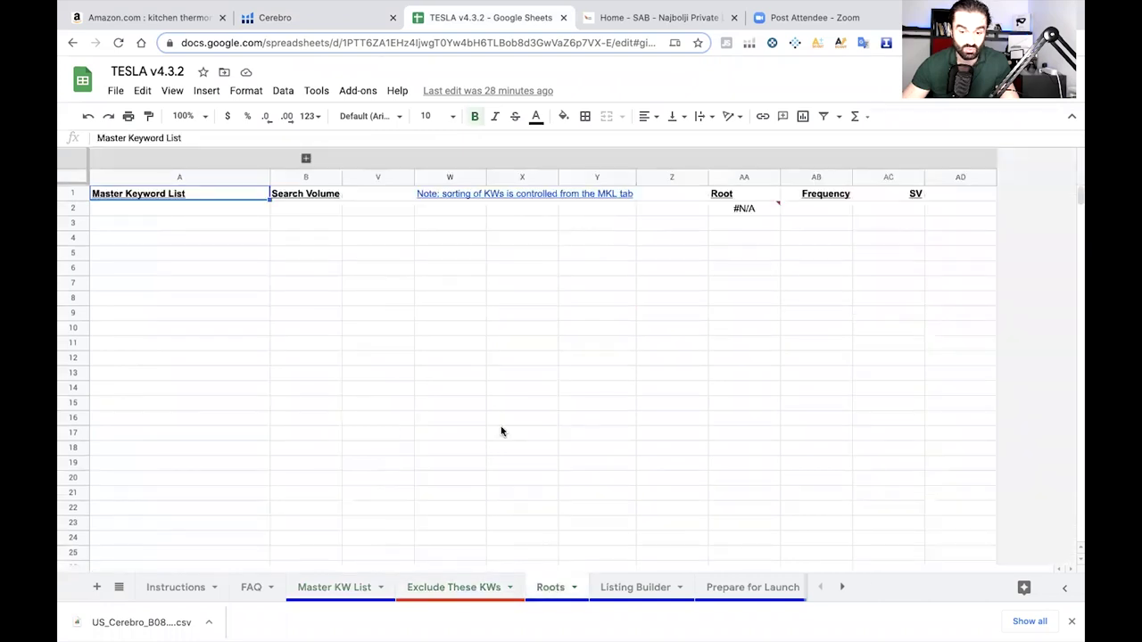
{"action": "left_click", "coordinate": [646, 585]}
{"action": "left_click", "coordinate": [775, 585]}
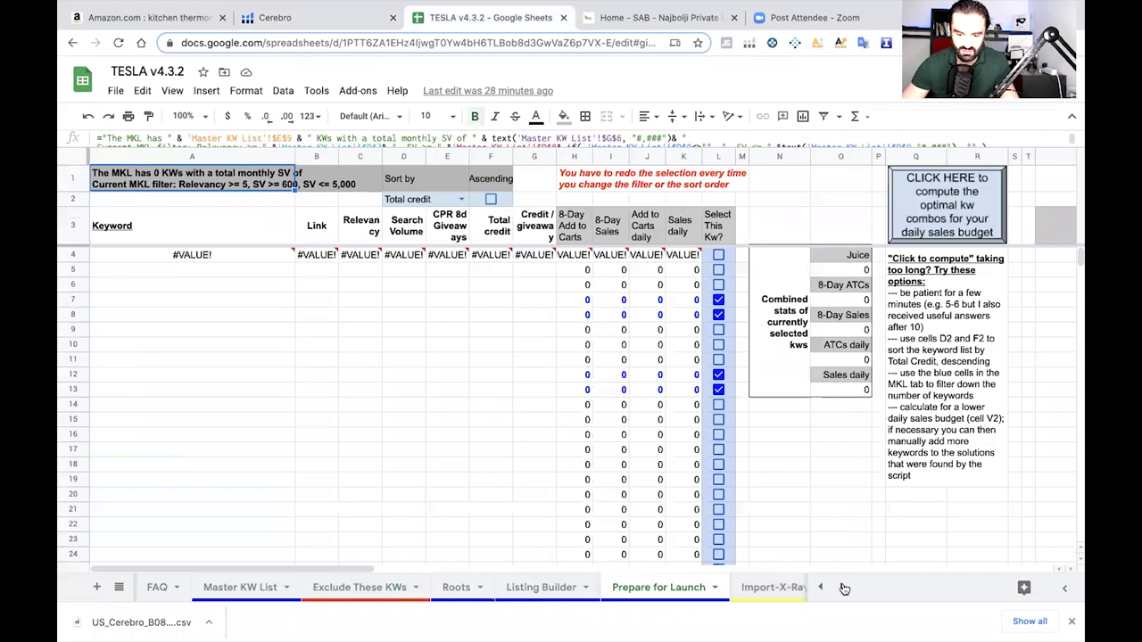
{"action": "left_click", "coordinate": [842, 587]}
{"action": "left_click", "coordinate": [606, 587]}
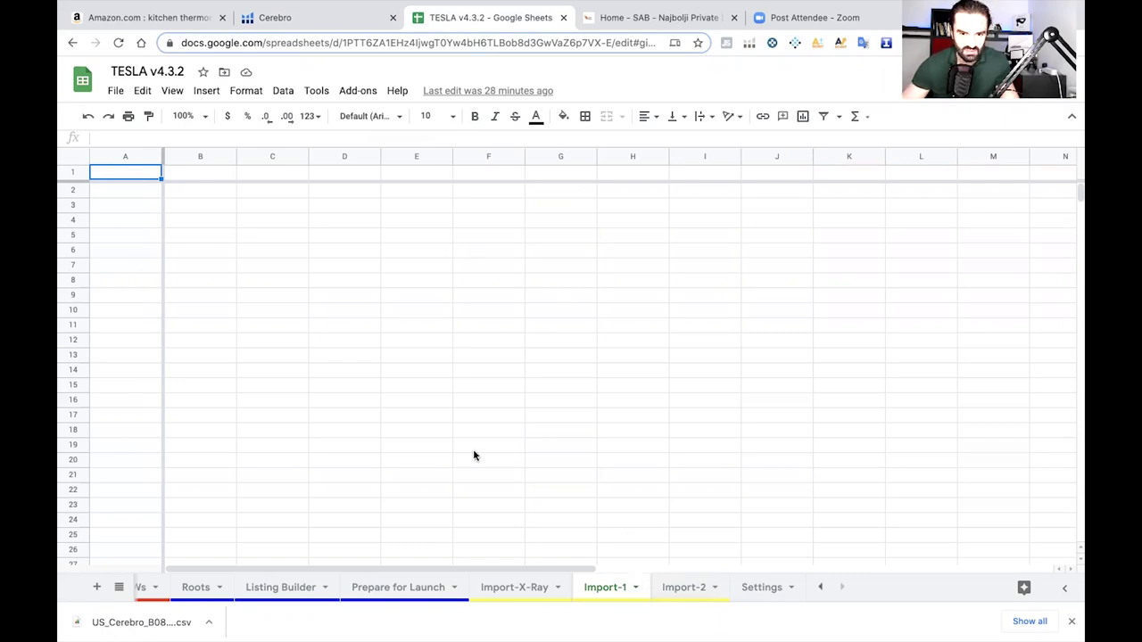
Return to the Amazon kitchen thermometer search and export the Xray product results as a CSV file
{"action": "left_click", "coordinate": [275, 18]}
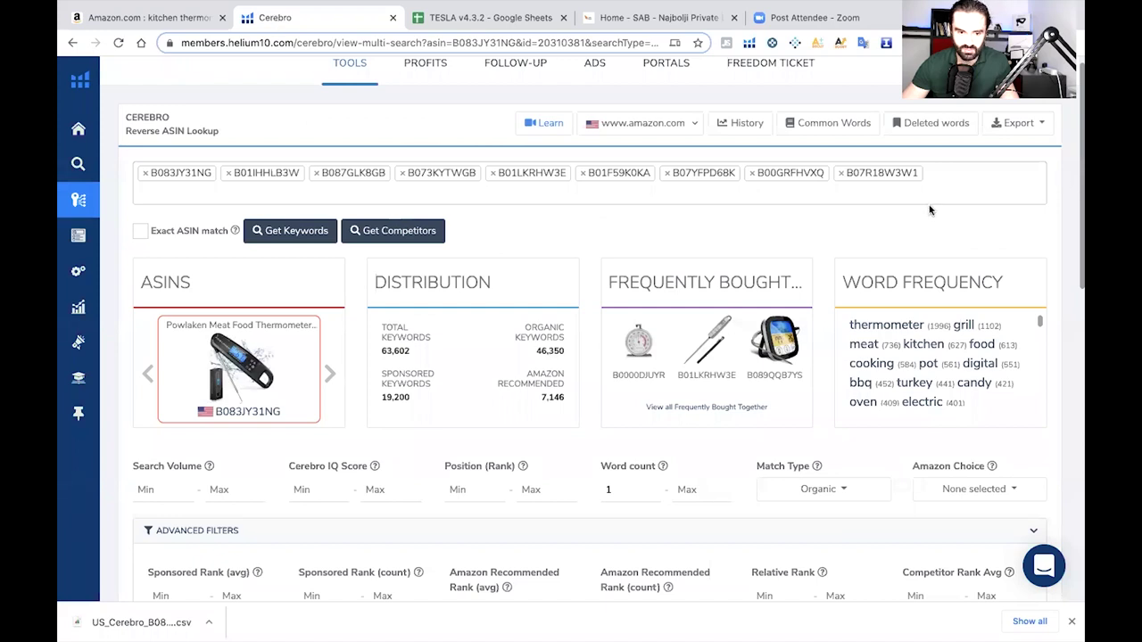
{"action": "scroll", "coordinate": [981, 201], "scroll_direction": "up", "scroll_amount": 1}
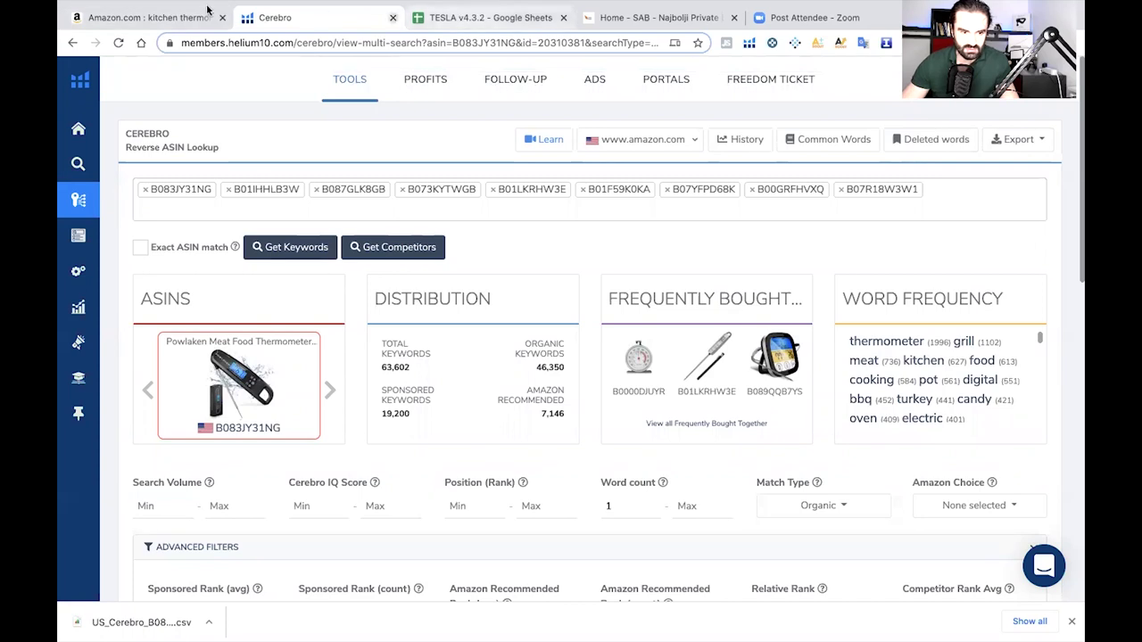
{"action": "left_click", "coordinate": [165, 17]}
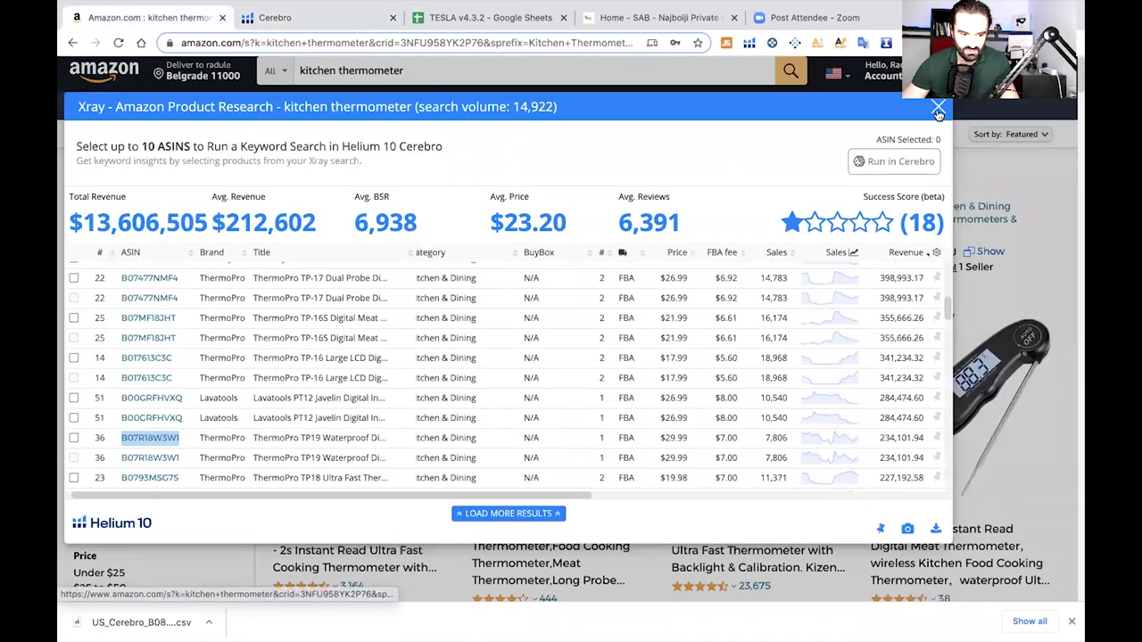
{"action": "left_click", "coordinate": [937, 530]}
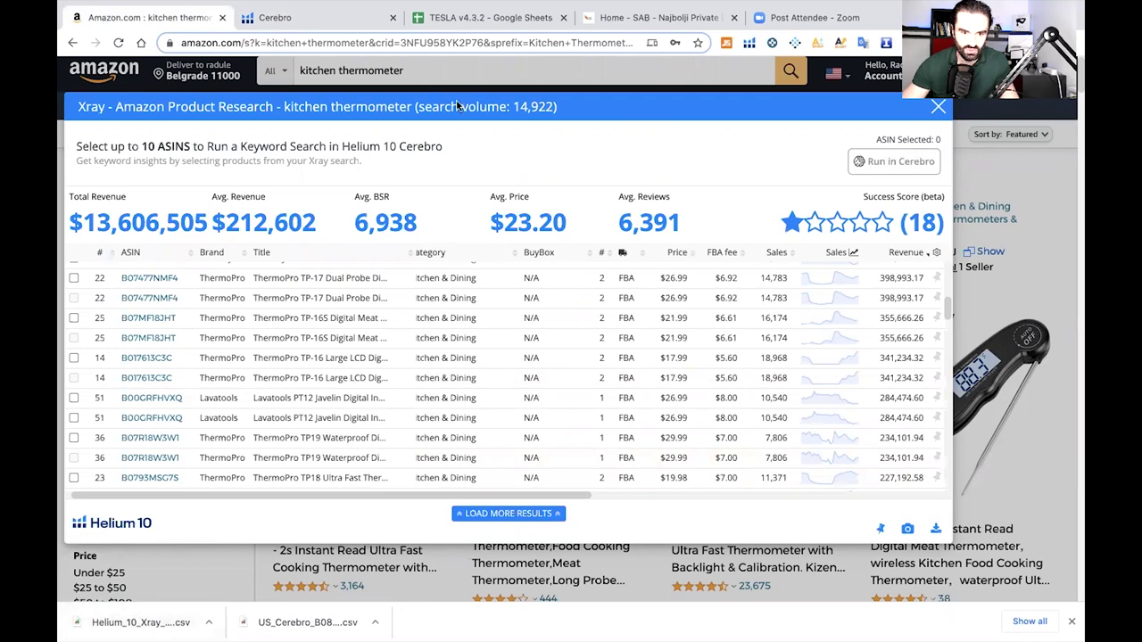
Import Helium_10_Xray_export.csv into the TESLA spreadsheet's Import-X-Ray sheet at cell A1, replacing data at the selected cell
{"action": "left_click", "coordinate": [486, 18]}
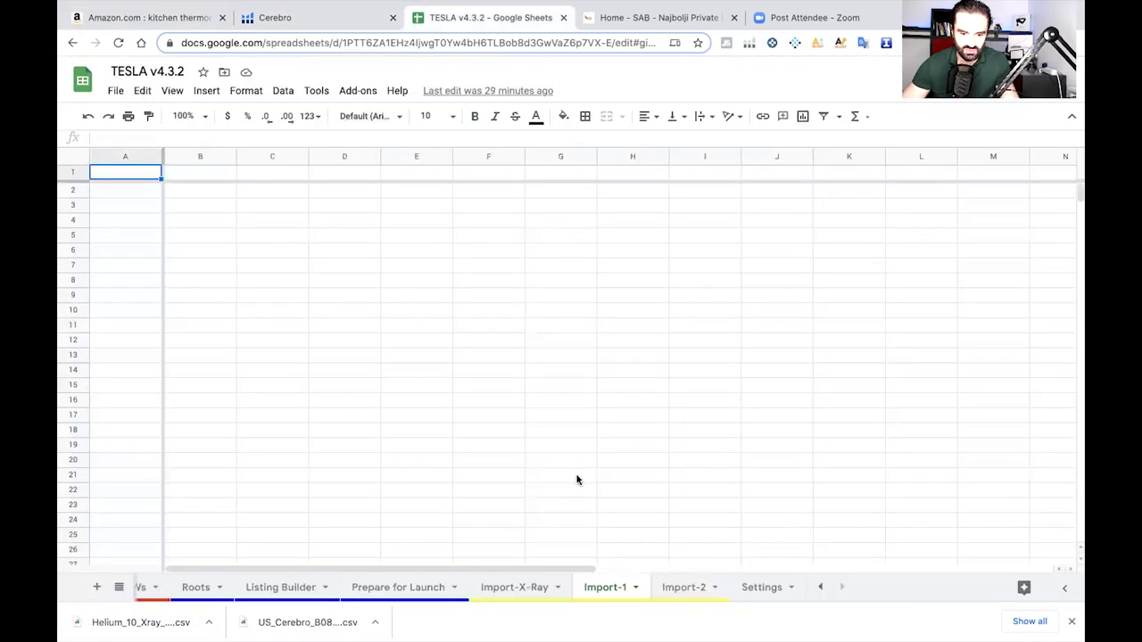
{"action": "left_click", "coordinate": [507, 586]}
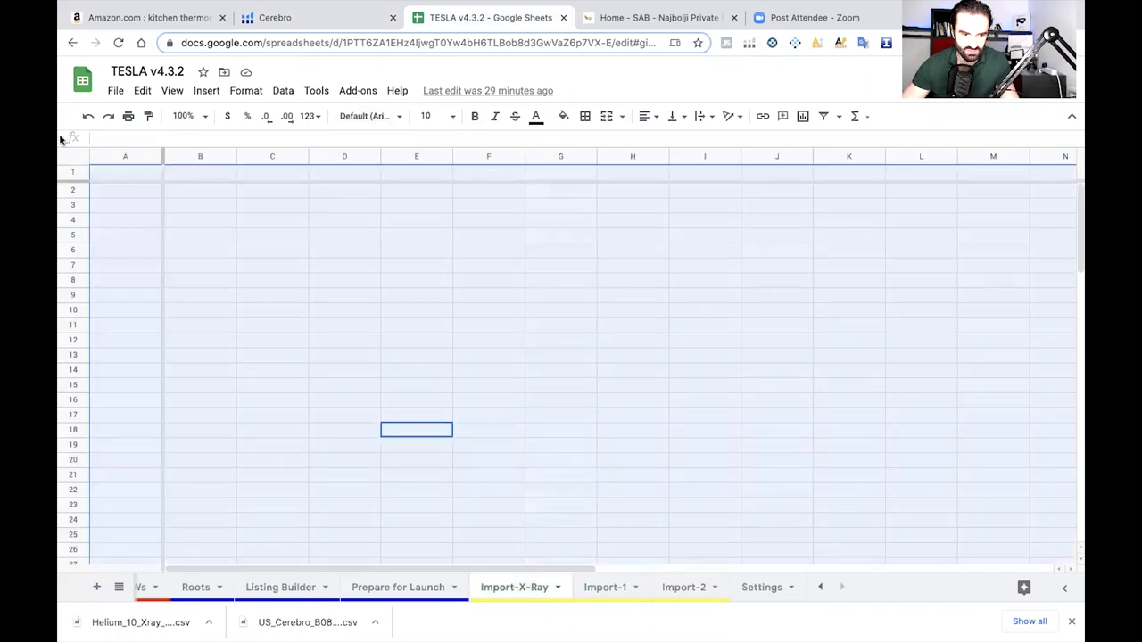
{"action": "left_click", "coordinate": [108, 179]}
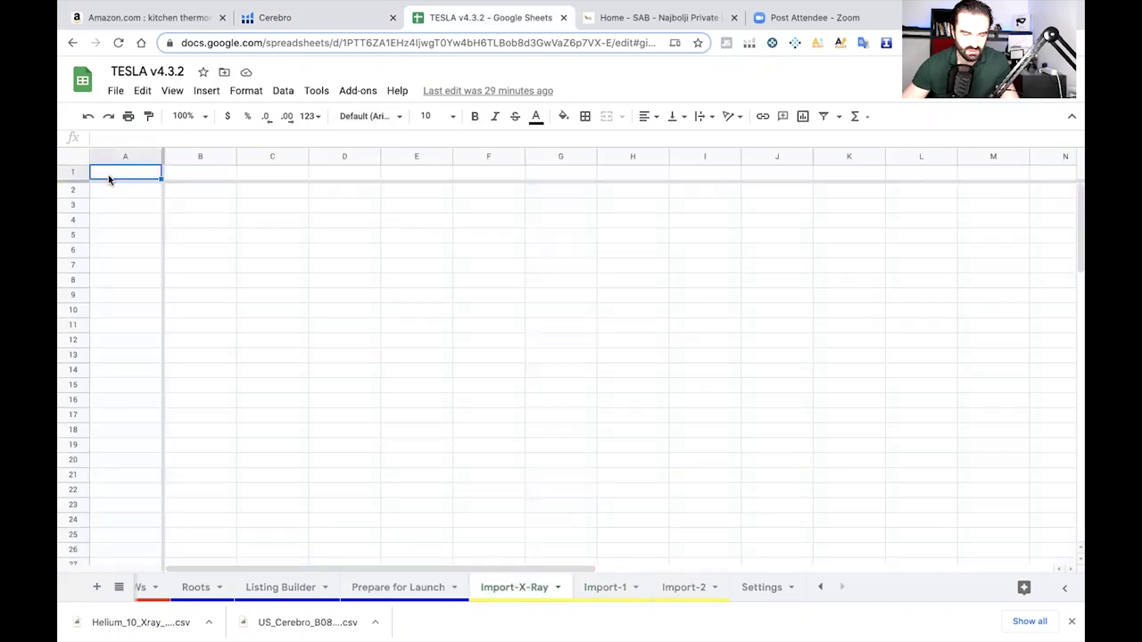
{"action": "left_click", "coordinate": [115, 91]}
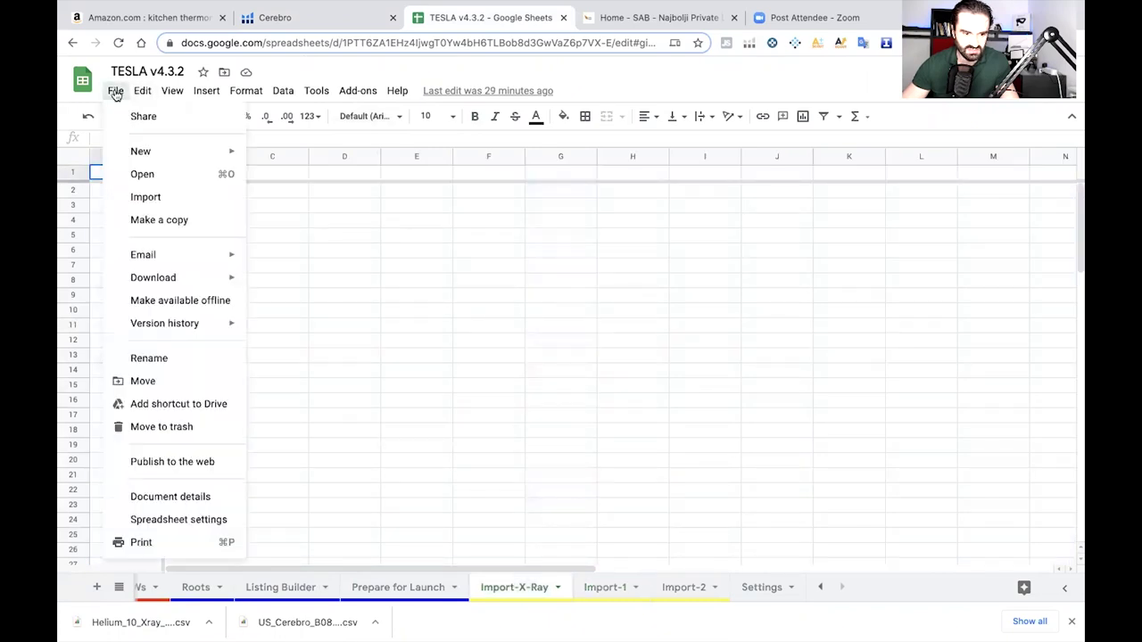
{"action": "left_click", "coordinate": [148, 198]}
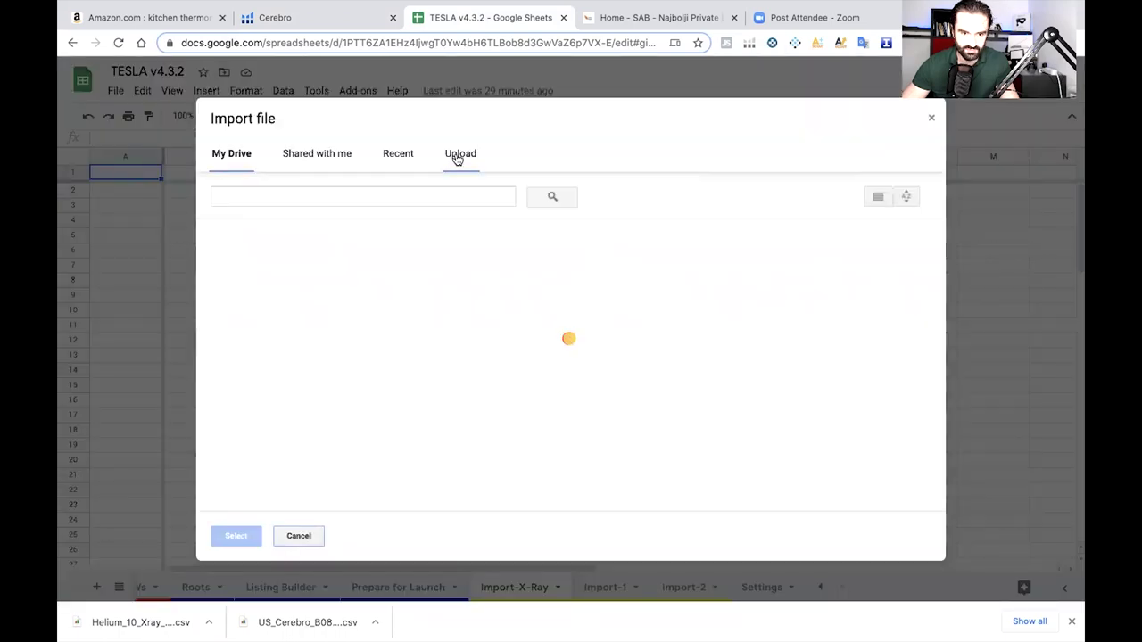
{"action": "left_click", "coordinate": [455, 156]}
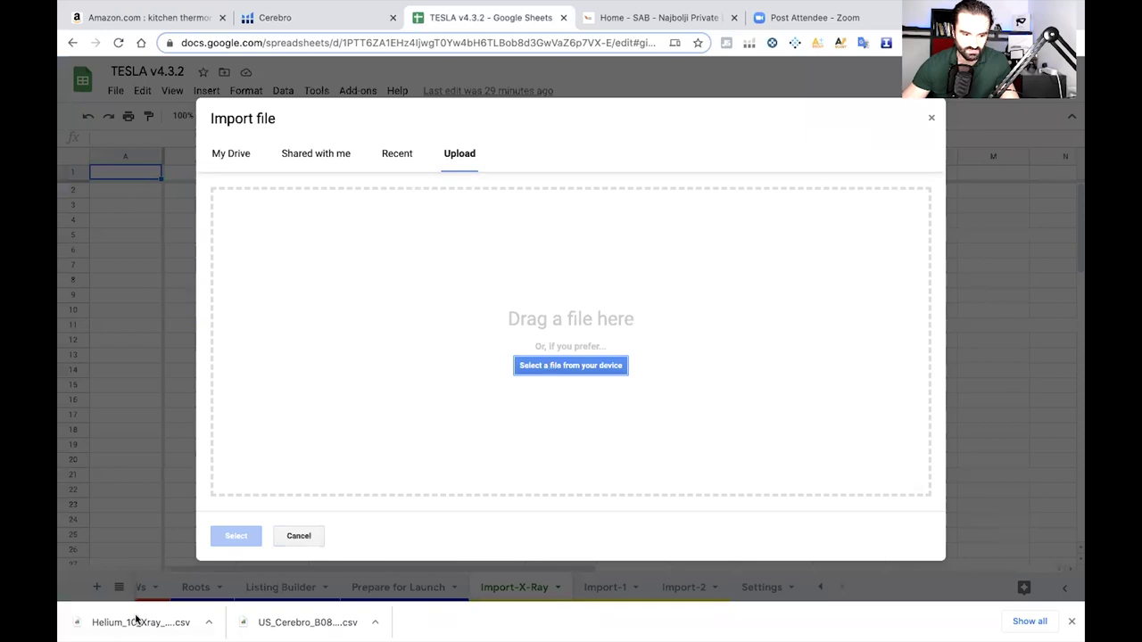
{"action": "left_click_drag", "start_coordinate": [132, 623], "coordinate": [568, 330]}
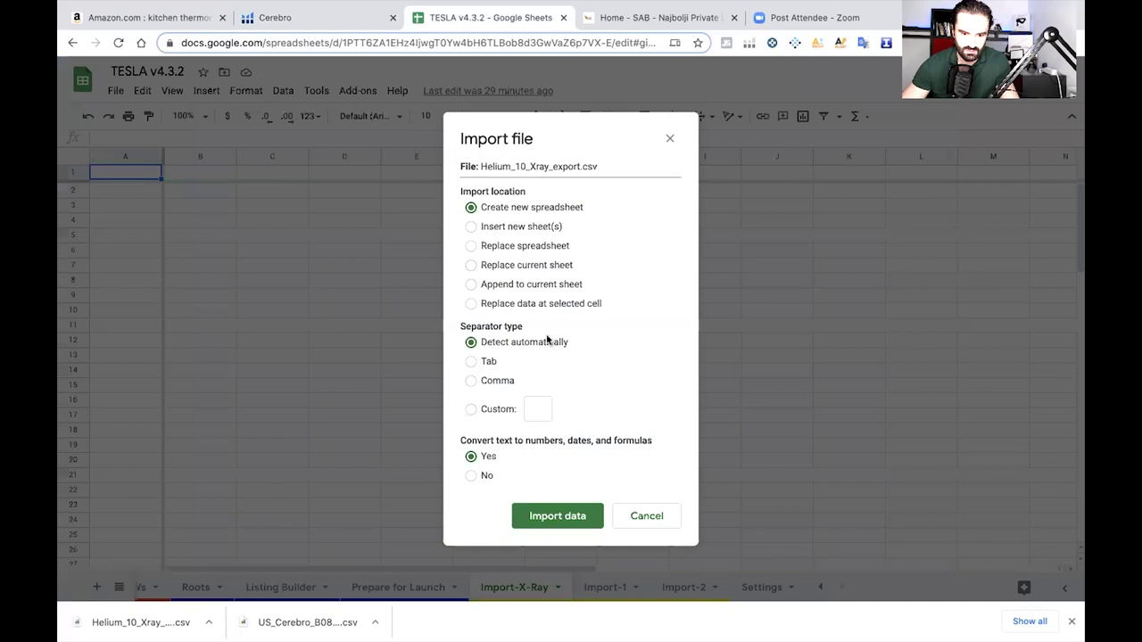
{"action": "left_click", "coordinate": [470, 303]}
{"action": "left_click", "coordinate": [560, 516]}
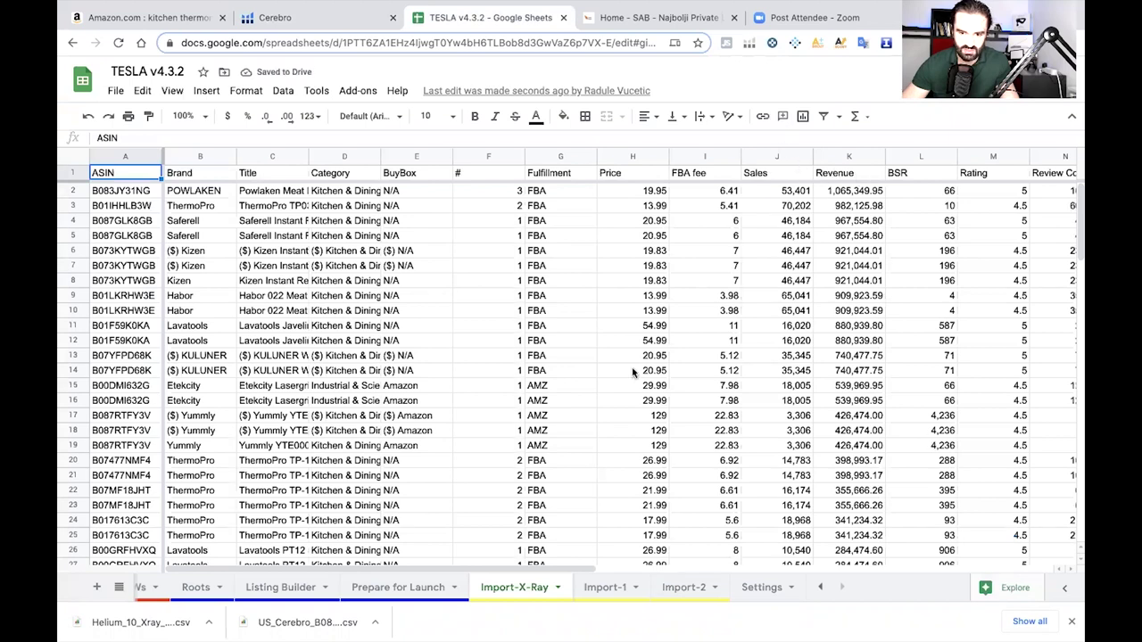
Import US_Cerebro_B083JY31NG.csv into the Import-1 sheet at cell A1, replacing data at the selected cell
{"action": "left_click", "coordinate": [603, 589]}
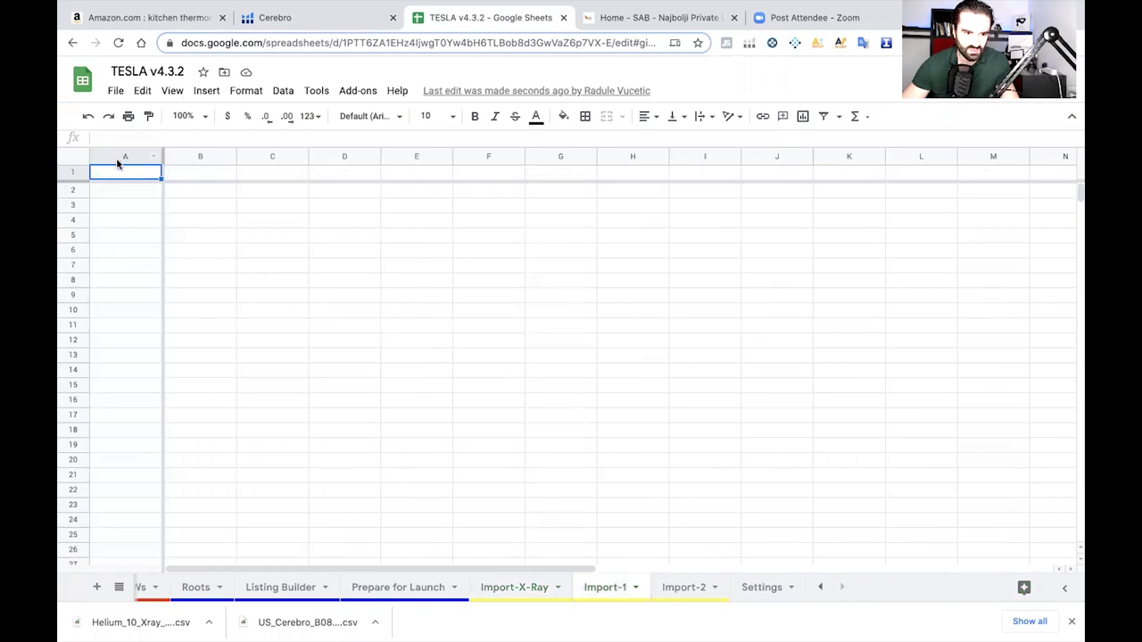
{"action": "left_click", "coordinate": [116, 91]}
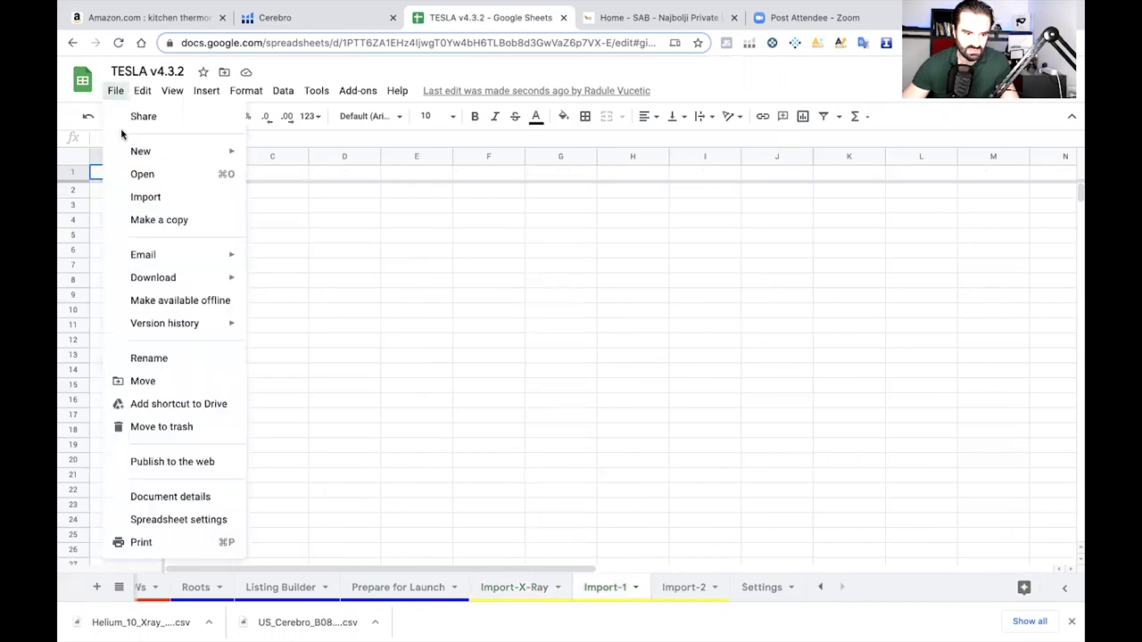
{"action": "left_click", "coordinate": [147, 196]}
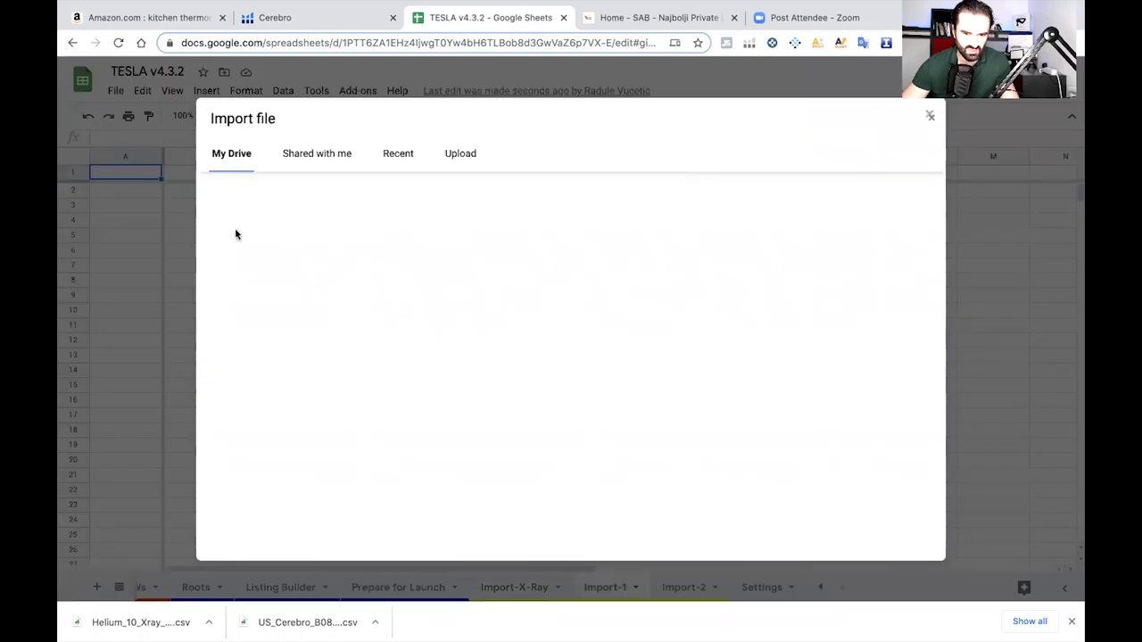
{"action": "left_click", "coordinate": [467, 164]}
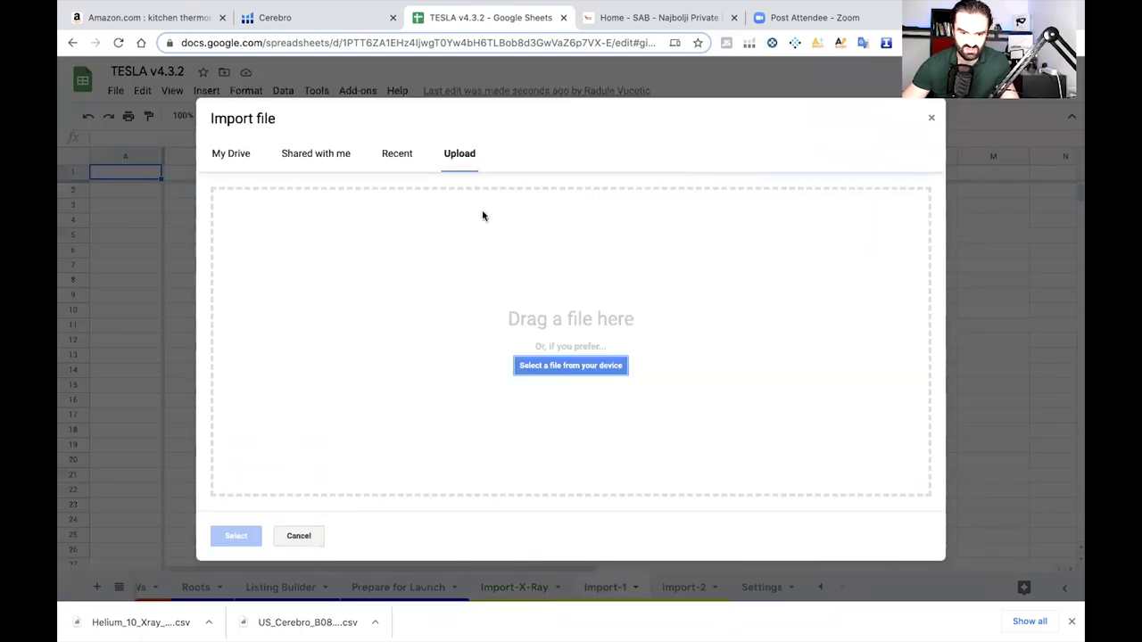
{"action": "left_click_drag", "start_coordinate": [275, 622], "coordinate": [567, 395]}
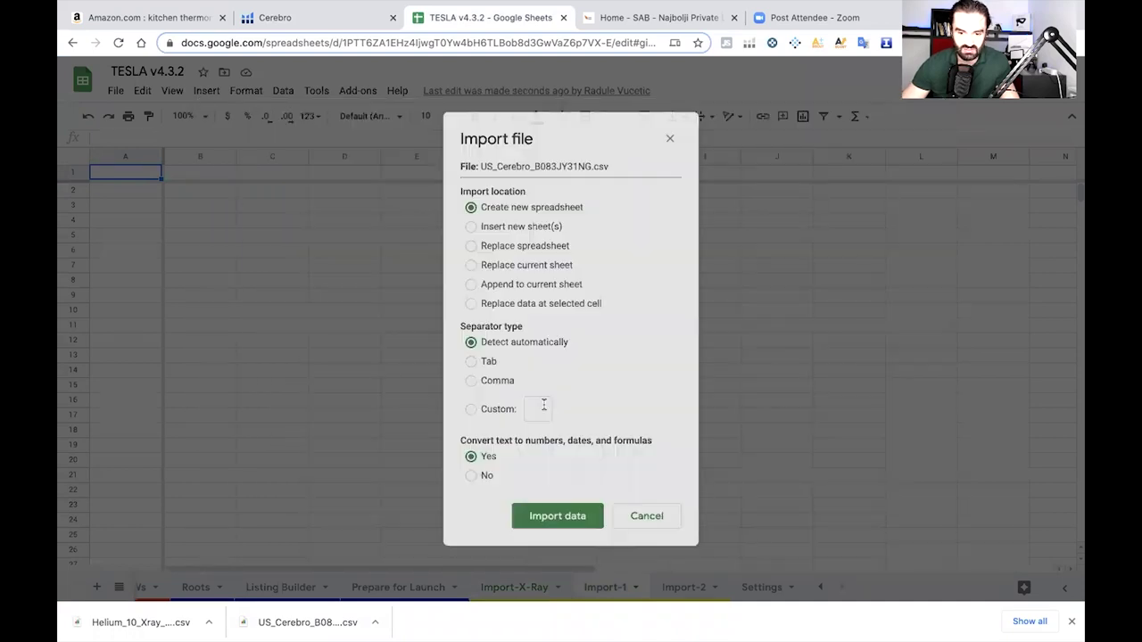
{"action": "left_click", "coordinate": [471, 303]}
{"action": "left_click", "coordinate": [561, 518]}
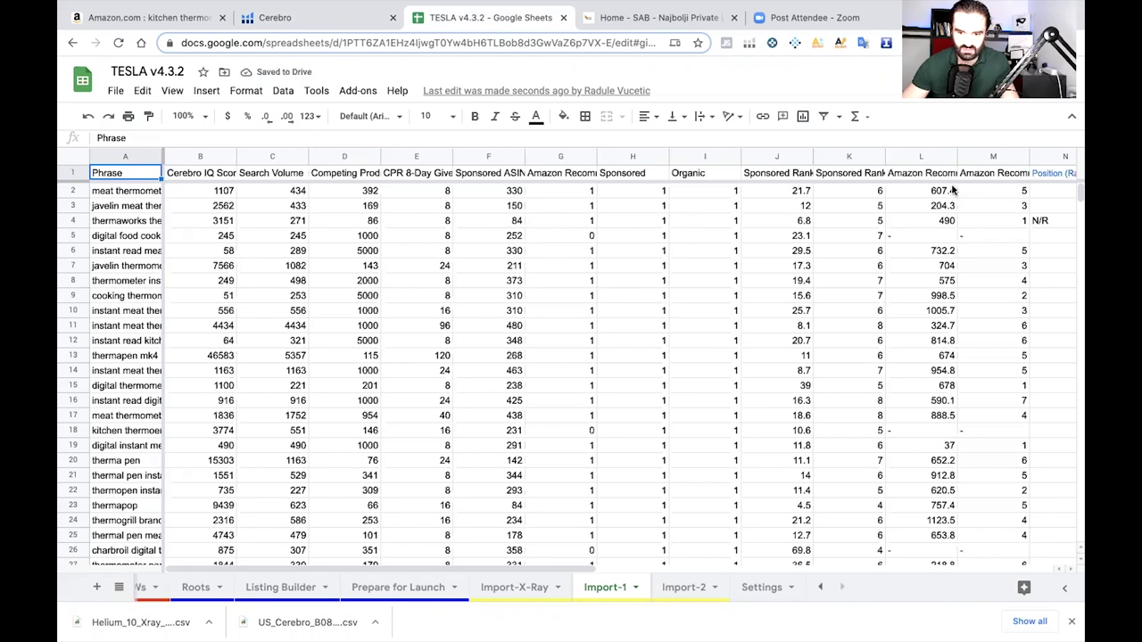
Replace the Position (Rank) header in cell N1 of Import-1 with ASIN B083JY31NG, copied from the first product in Cerebro
{"action": "left_click_drag", "start_coordinate": [546, 568], "coordinate": [664, 583]}
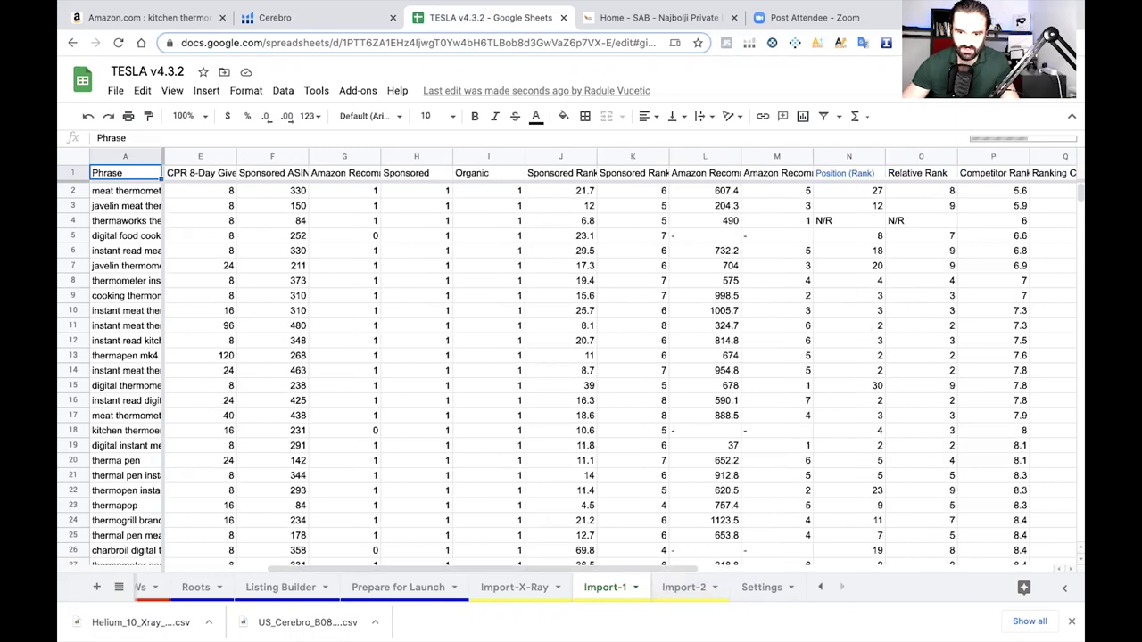
{"action": "left_click", "coordinate": [849, 173]}
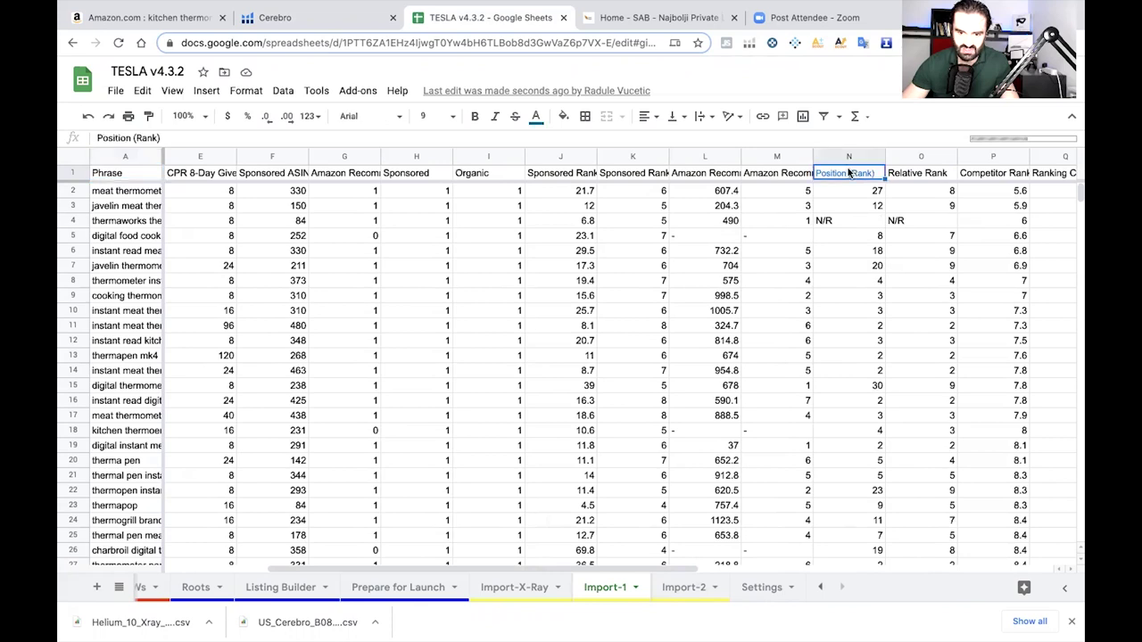
{"action": "left_click", "coordinate": [284, 17]}
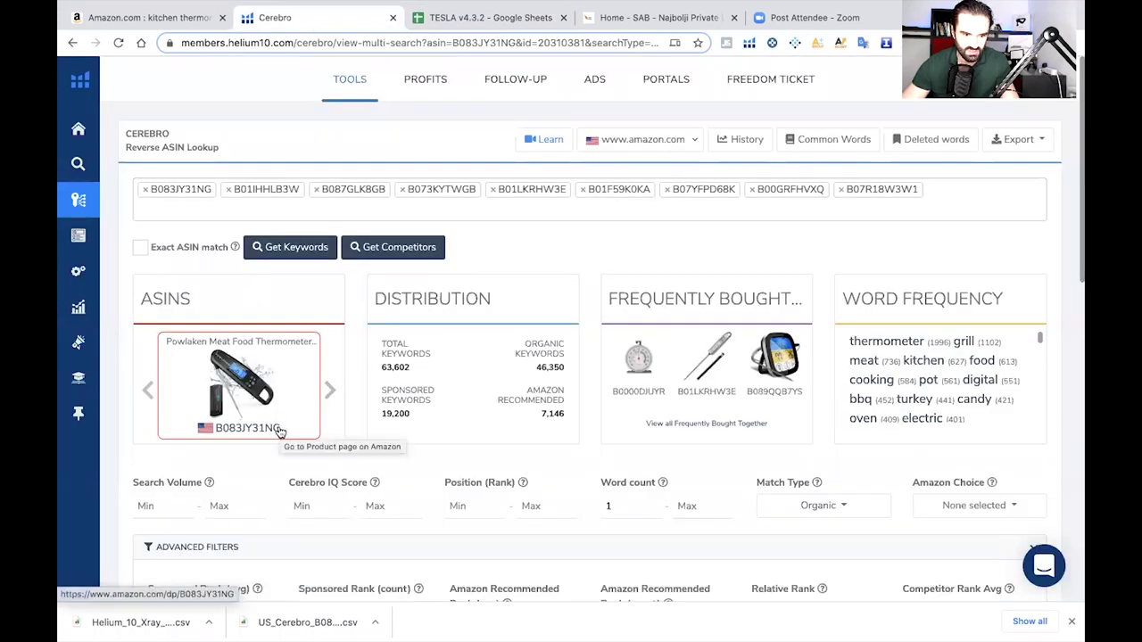
{"action": "left_click_drag", "start_coordinate": [280, 429], "coordinate": [260, 428]}
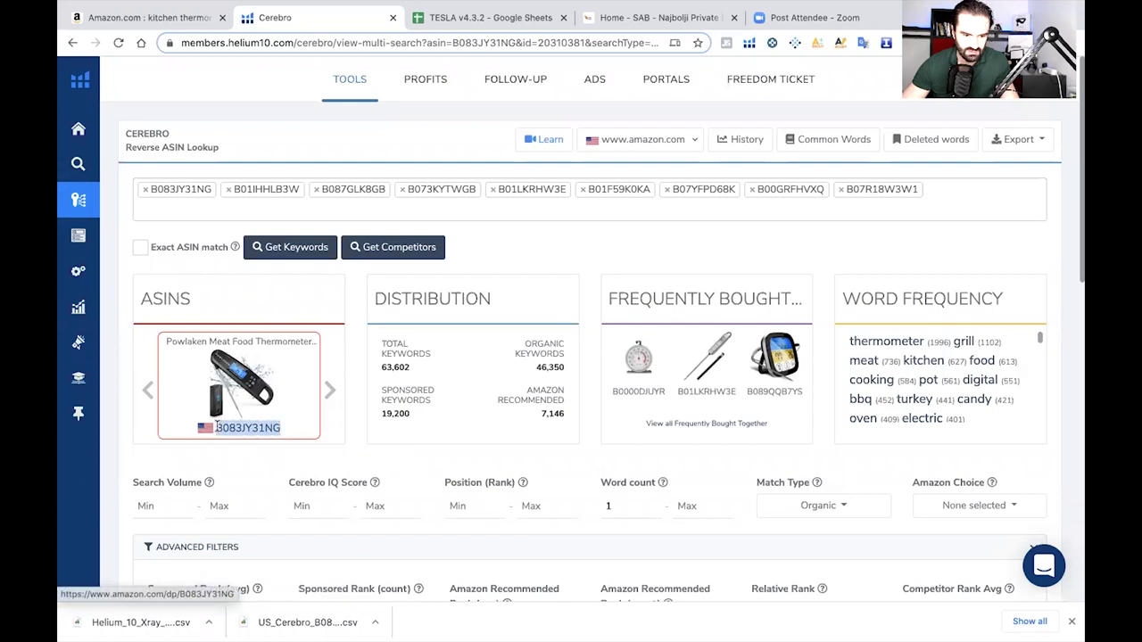
{"action": "left_click", "coordinate": [497, 24]}
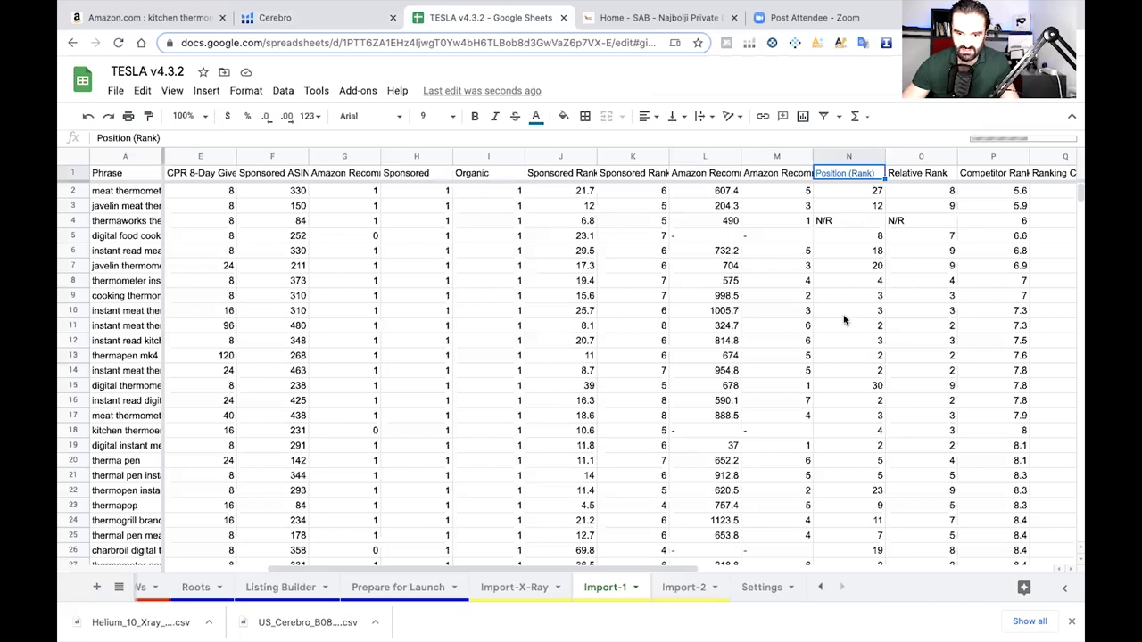
{"action": "left_click", "coordinate": [865, 267]}
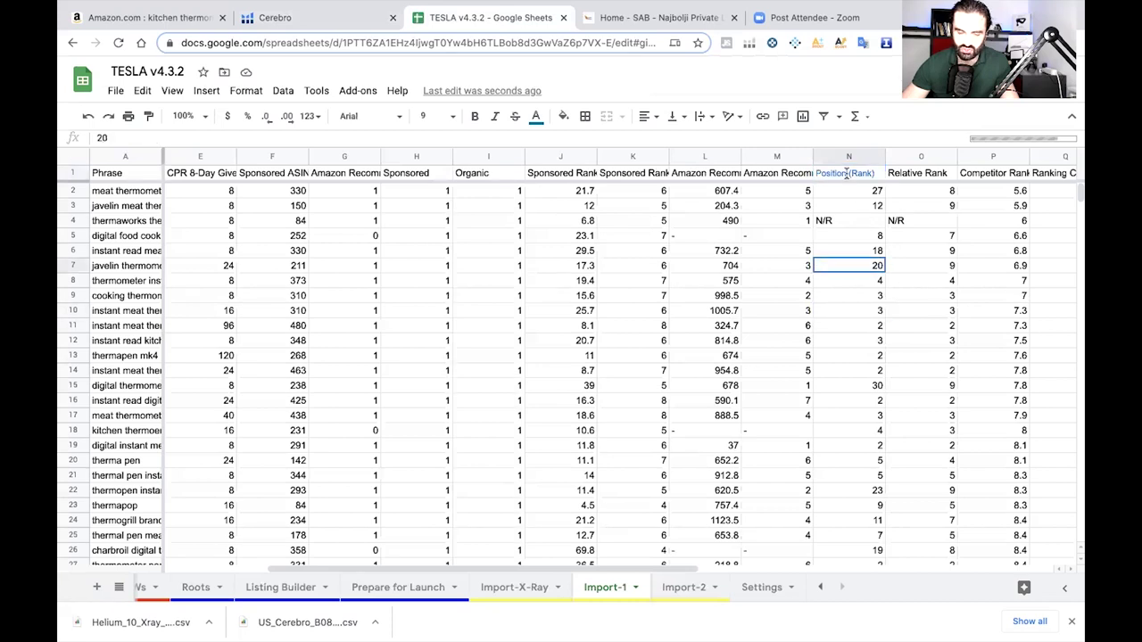
{"action": "triple_click", "coordinate": [845, 175]}
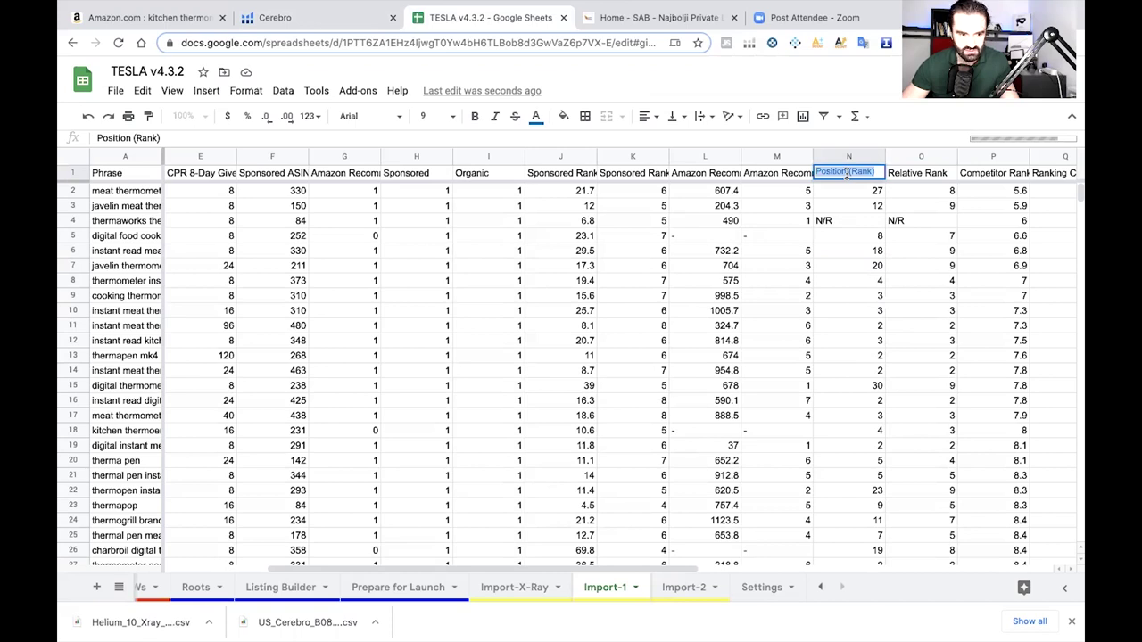
{"action": "type", "text": "B083JY31NG"}
{"action": "left_click", "coordinate": [857, 251]}
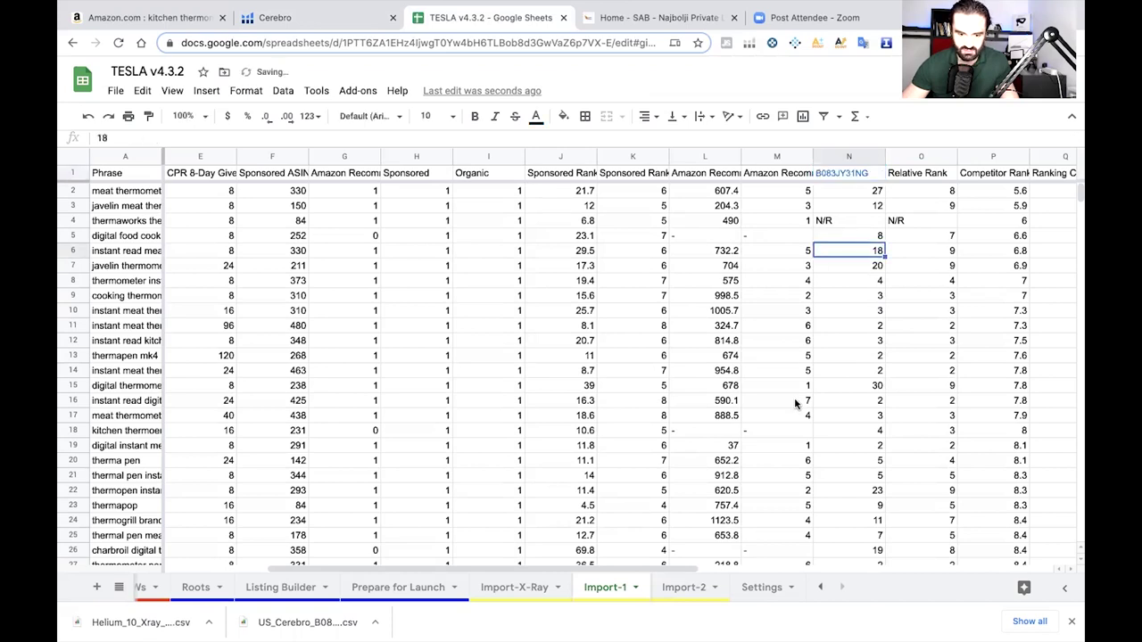
Check the competitor ASIN columns in Import-1, and examine the competitor metrics and keyword ranks in the Master KW List sheet
{"action": "left_click_drag", "start_coordinate": [526, 567], "coordinate": [986, 579]}
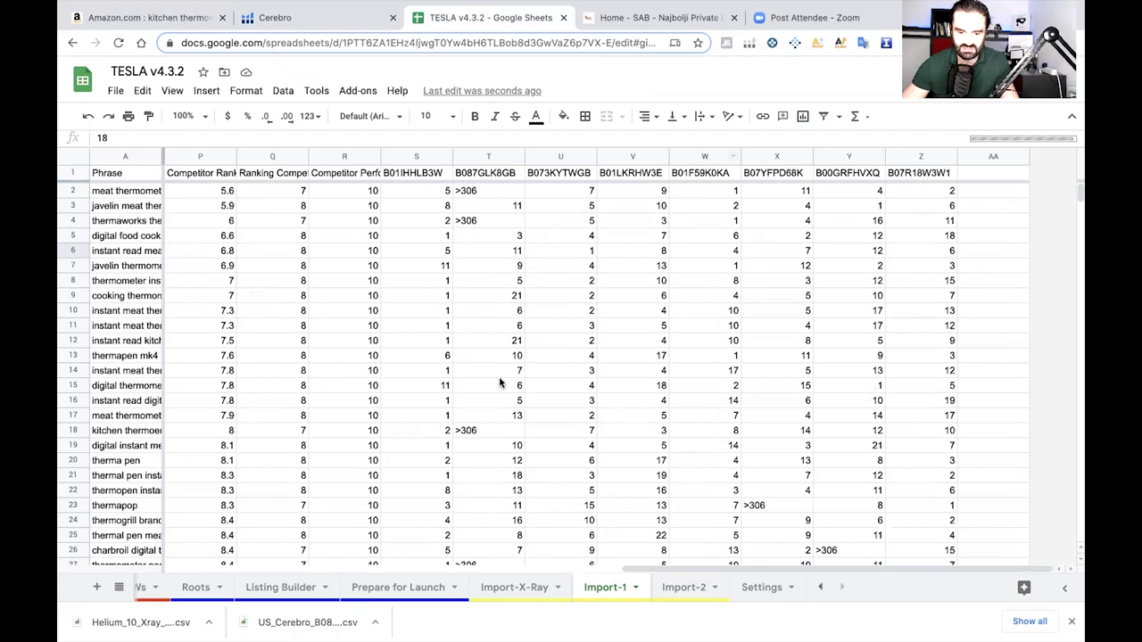
{"action": "left_click_drag", "start_coordinate": [746, 572], "coordinate": [443, 563]}
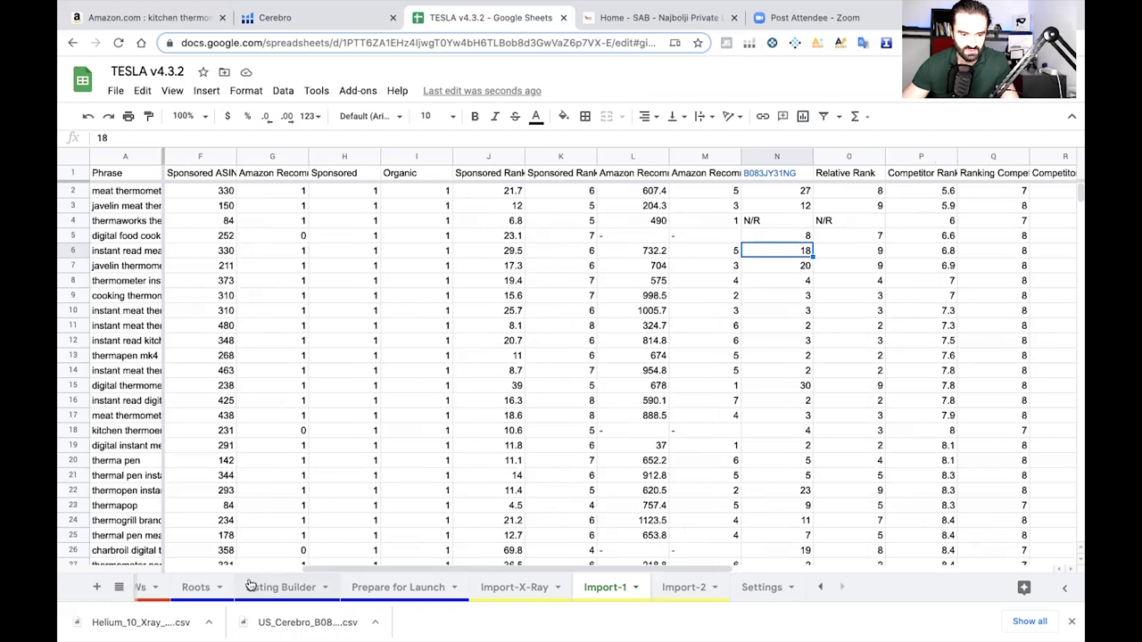
{"action": "left_click", "coordinate": [819, 586]}
{"action": "left_click", "coordinate": [819, 586]}
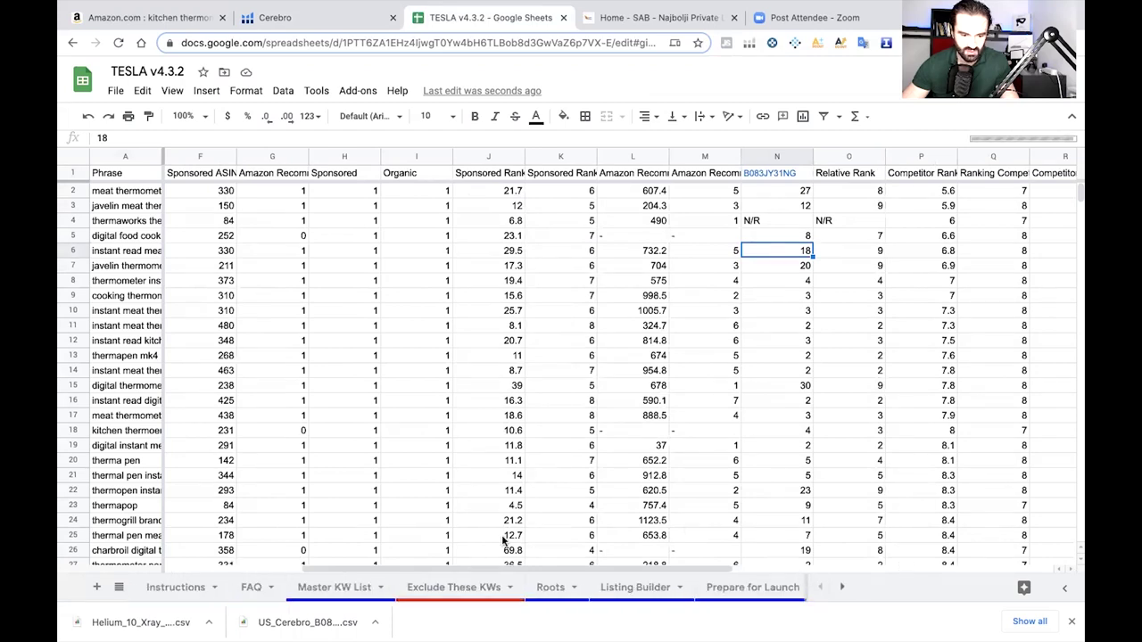
{"action": "left_click", "coordinate": [335, 587]}
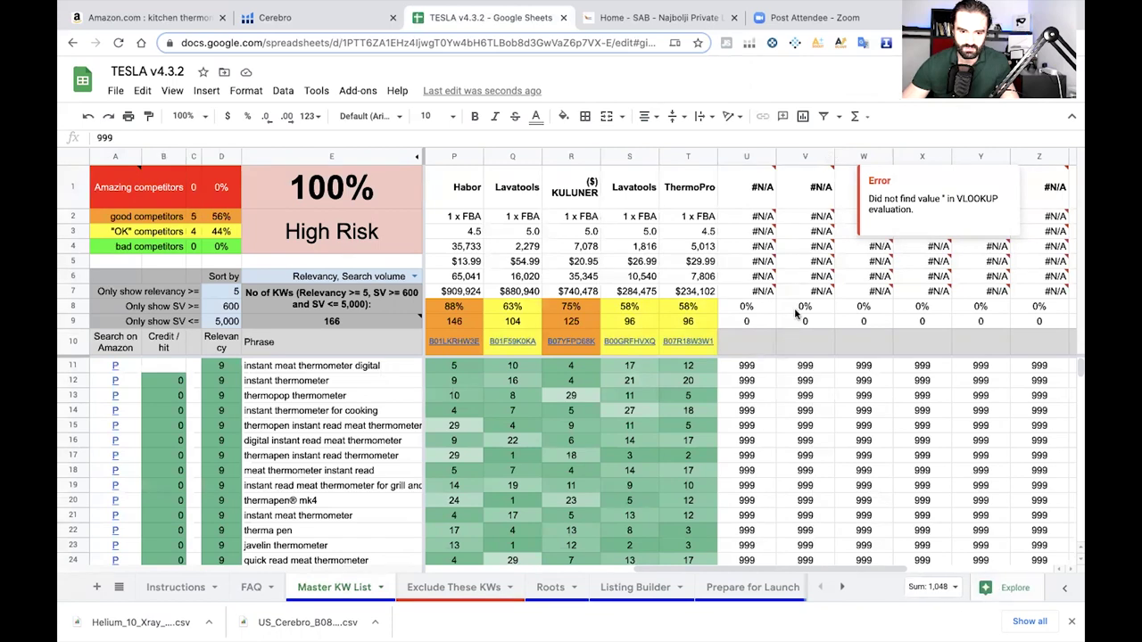
{"action": "left_click_drag", "start_coordinate": [675, 567], "coordinate": [466, 545]}
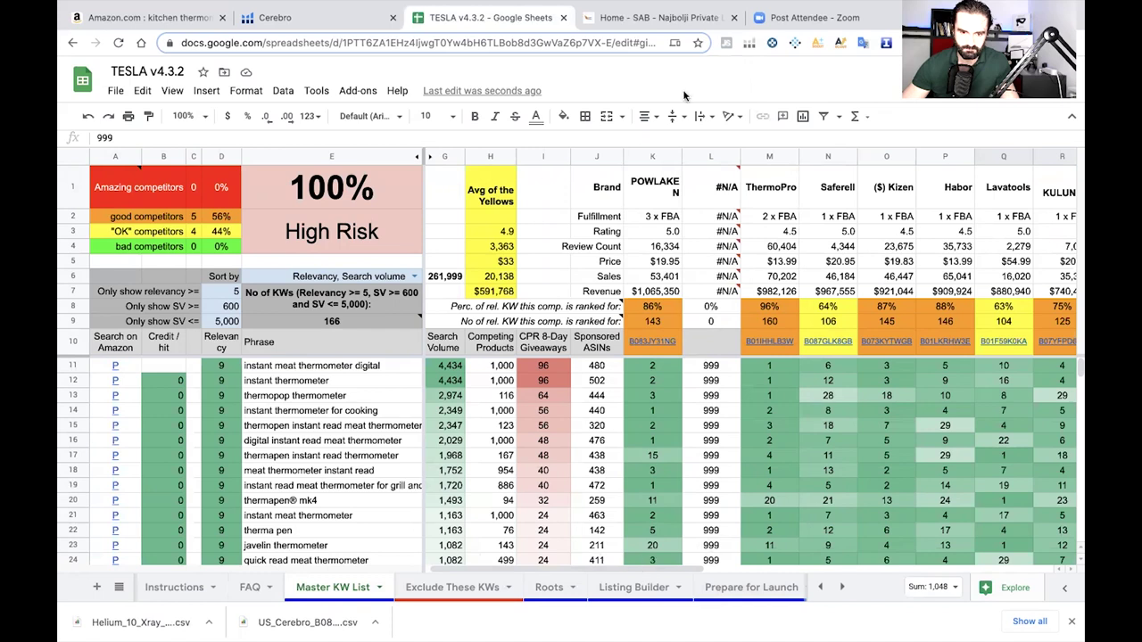
{"action": "scroll", "coordinate": [689, 566], "scroll_direction": "right", "scroll_amount": 2}
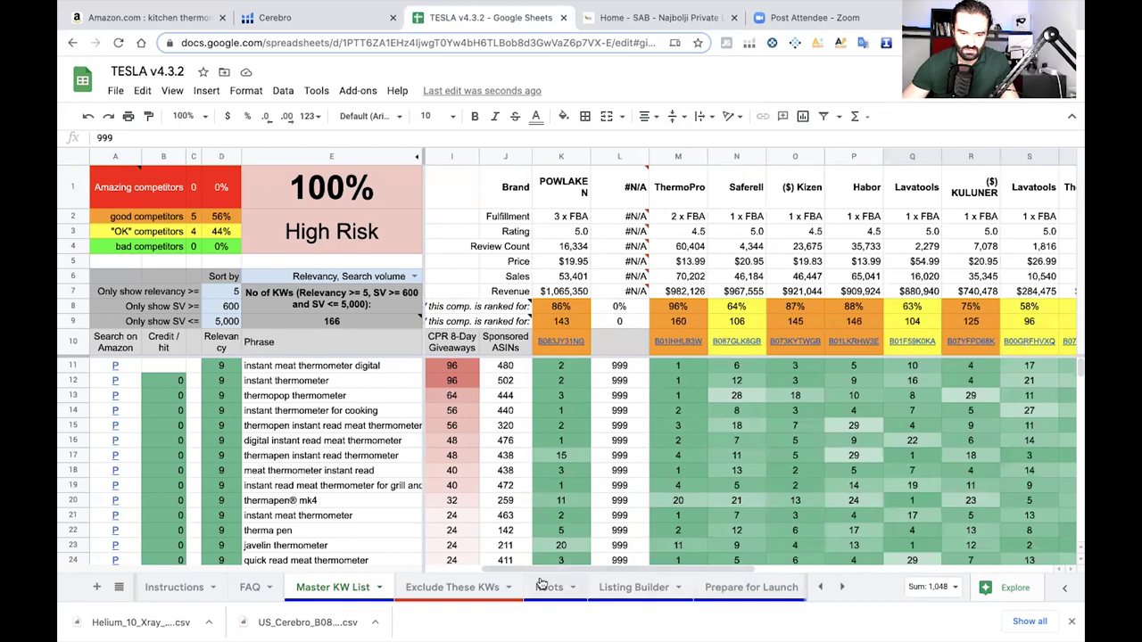
Clear the header in cell N1 of Import-1 and enter the same ASIN, B083JY31NG, again
{"action": "left_click", "coordinate": [841, 587]}
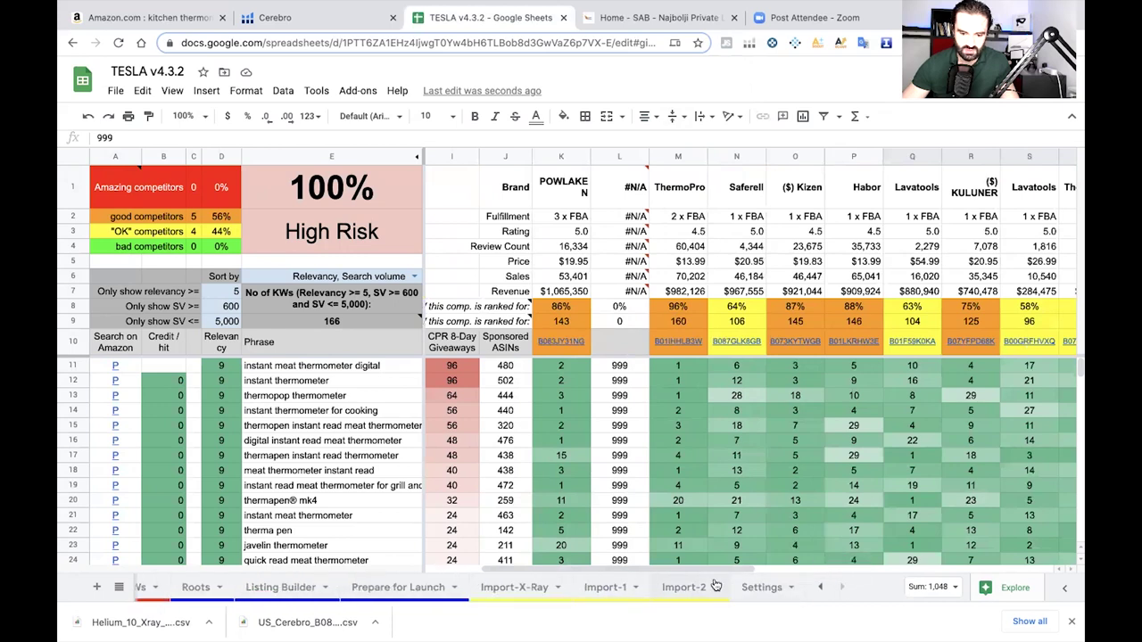
{"action": "left_click", "coordinate": [605, 587]}
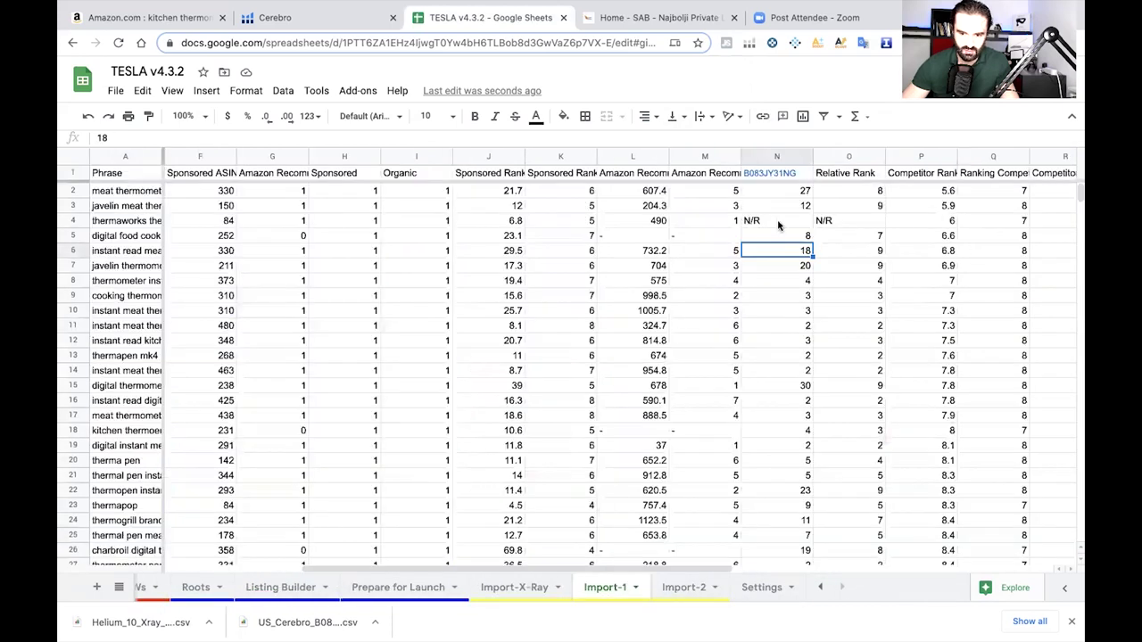
{"action": "left_click", "coordinate": [798, 175]}
{"action": "double_click", "coordinate": [798, 174]}
{"action": "double_click", "coordinate": [798, 172]}
{"action": "key", "text": "ctrl+c"}
{"action": "left_click_drag", "start_coordinate": [797, 174], "coordinate": [775, 190]}
{"action": "left_click", "coordinate": [775, 174]}
{"action": "double_click", "coordinate": [776, 174]}
{"action": "key", "text": "ctrl+v"}
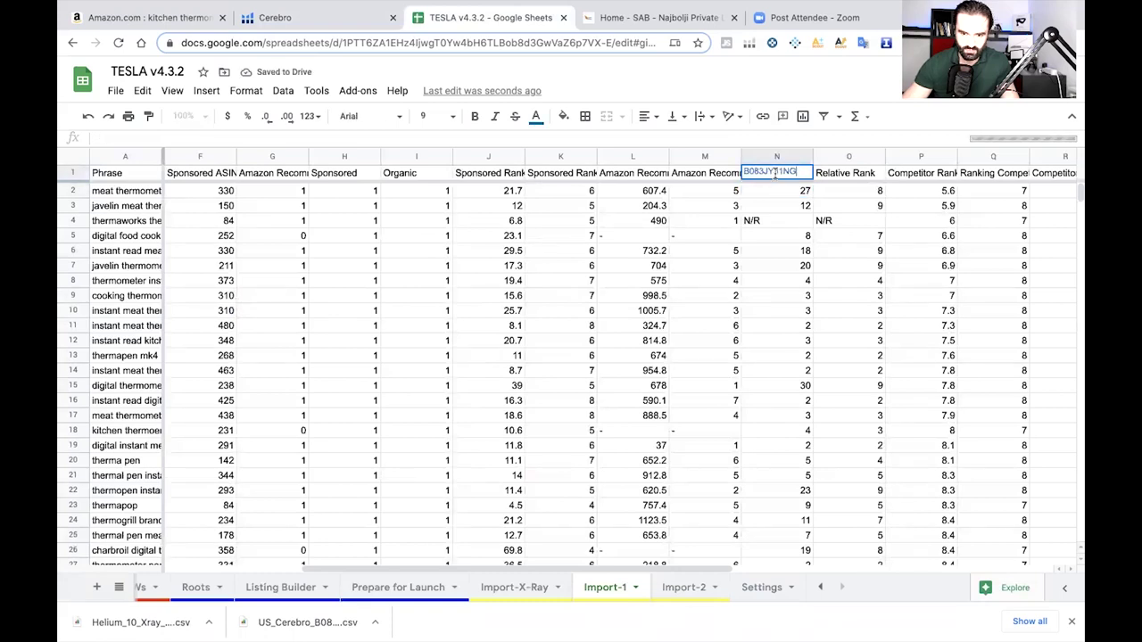
{"action": "left_click", "coordinate": [774, 189]}
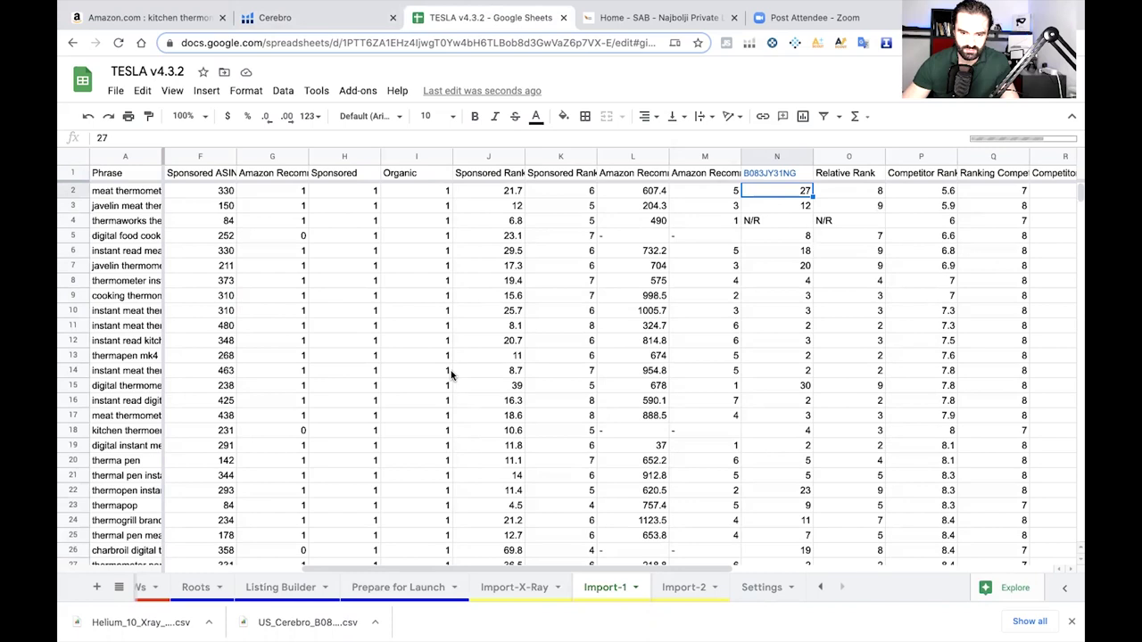
Look at the Import-X-Ray data, and examine the Master KW List's competitor metrics, yellow averages and keyword rows
{"action": "left_click", "coordinate": [519, 587]}
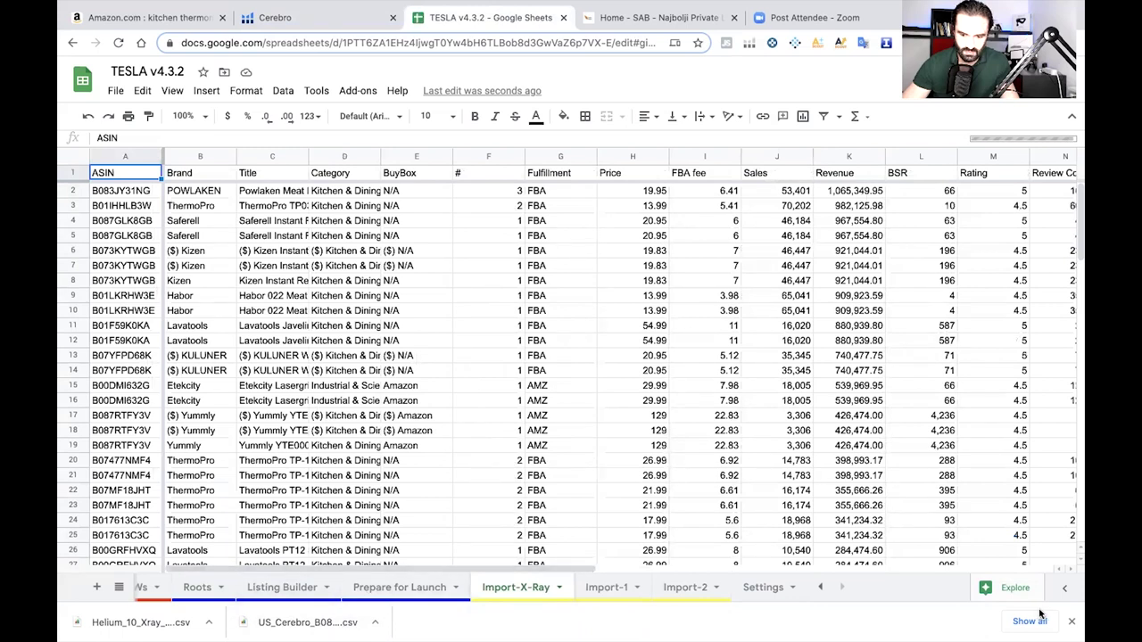
{"action": "left_click", "coordinate": [820, 587]}
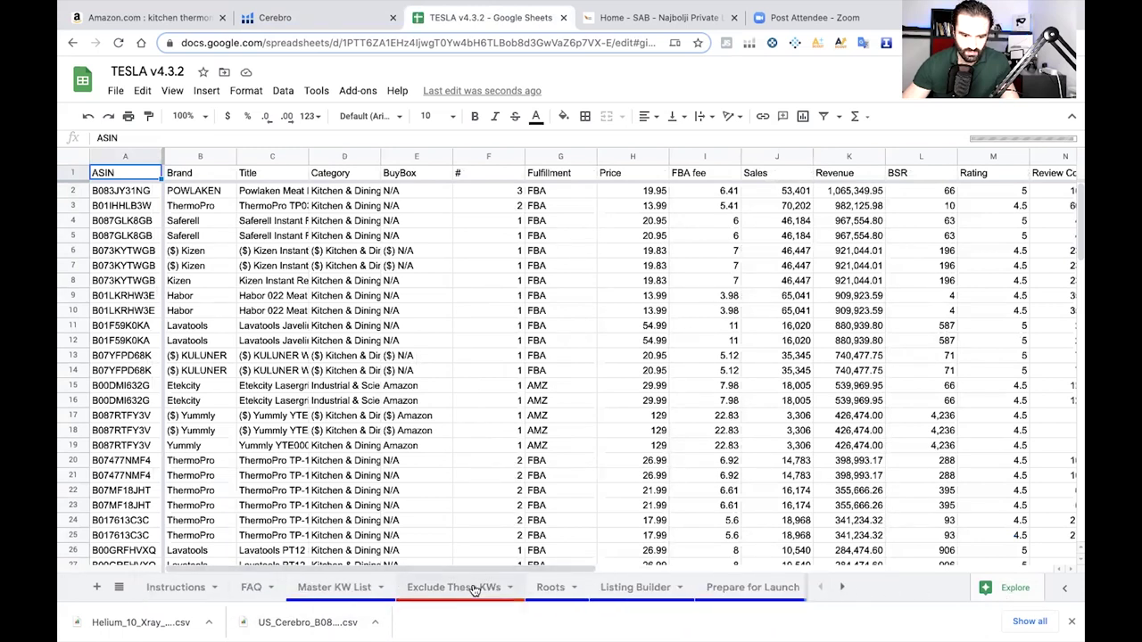
{"action": "left_click", "coordinate": [348, 585]}
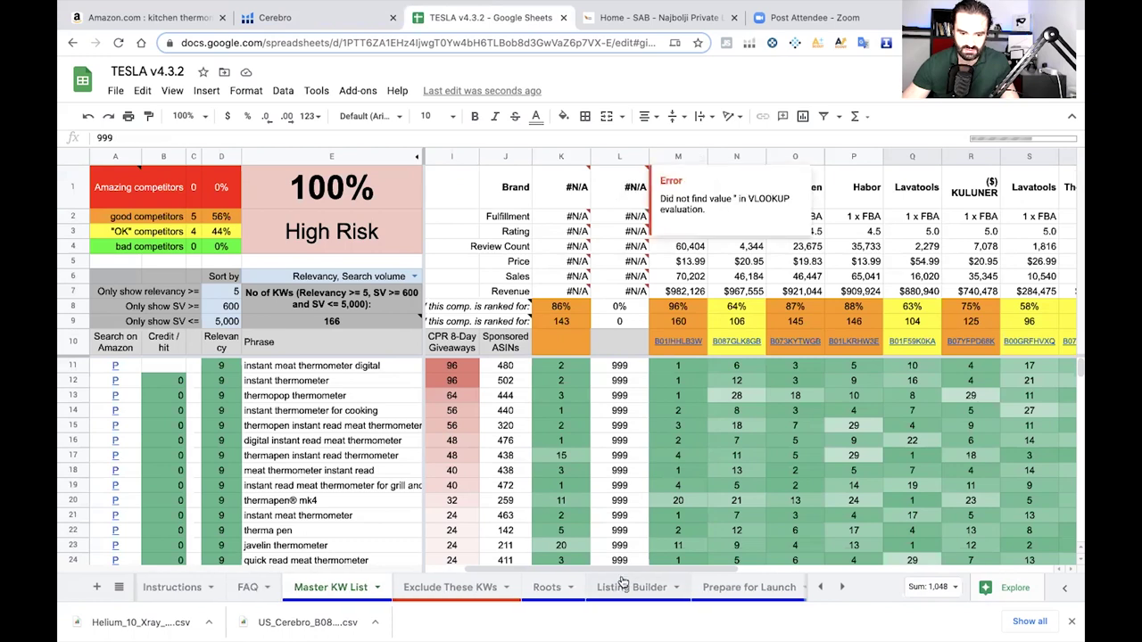
{"action": "left_click_drag", "start_coordinate": [620, 568], "coordinate": [435, 565]}
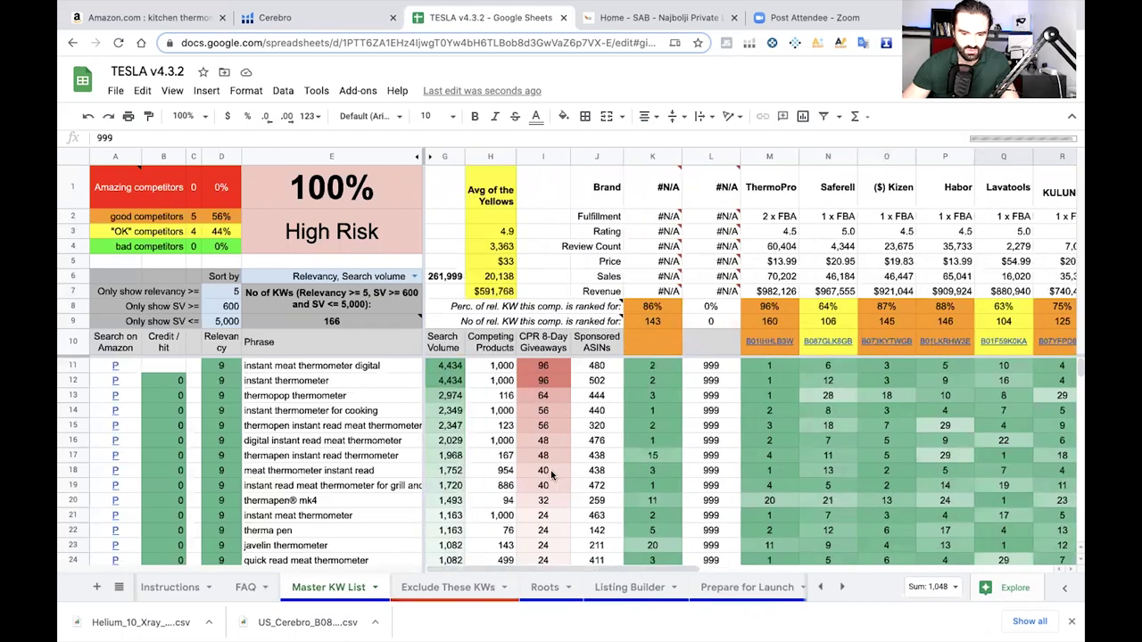
{"action": "scroll", "coordinate": [553, 473], "scroll_direction": "down", "scroll_amount": 1}
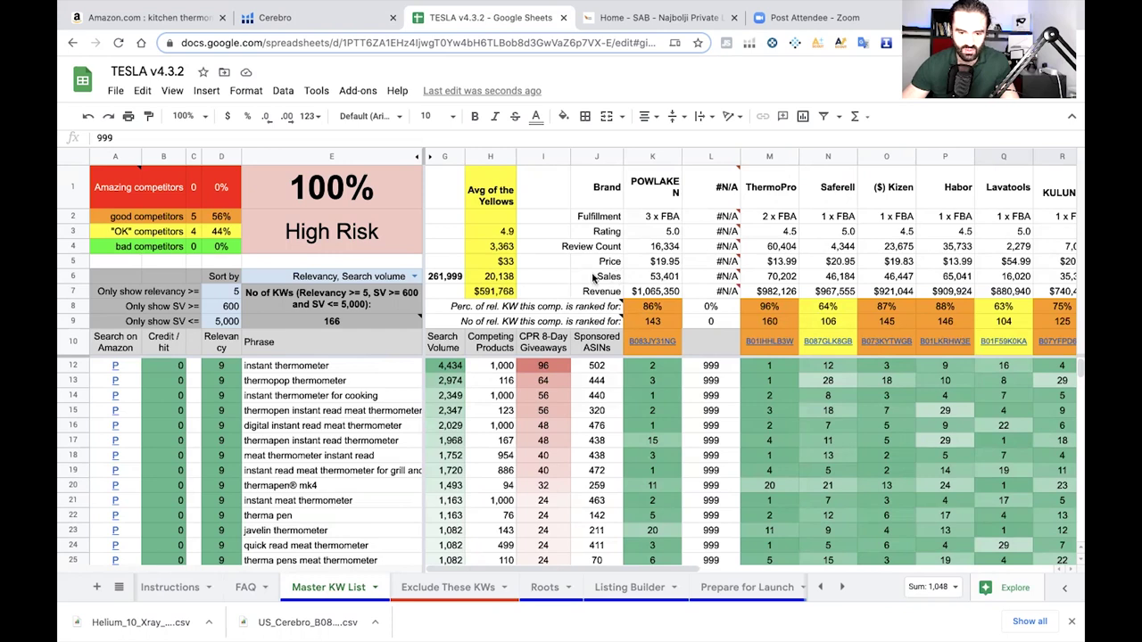
{"action": "left_click", "coordinate": [504, 233]}
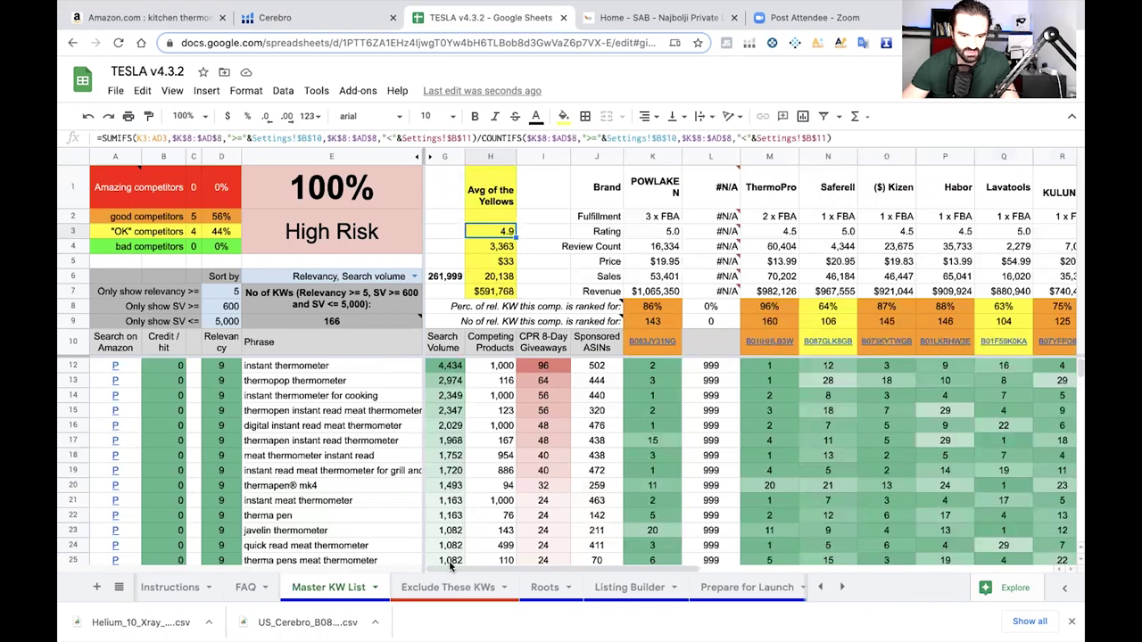
{"action": "left_click", "coordinate": [451, 562]}
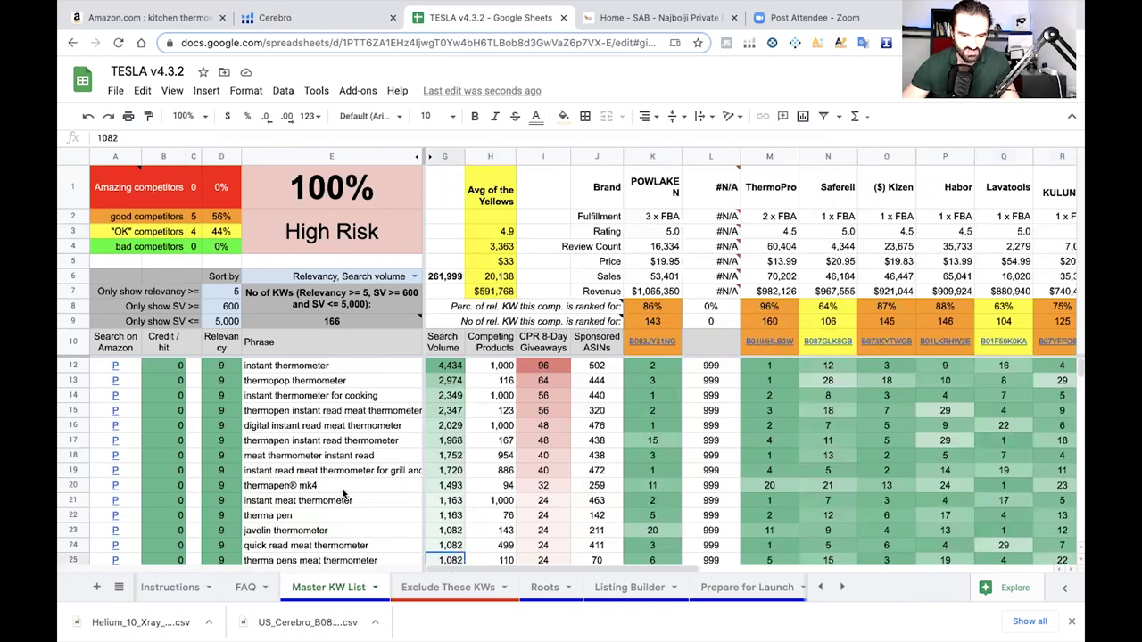
{"action": "scroll", "coordinate": [343, 495], "scroll_direction": "down", "scroll_amount": 1}
{"action": "scroll", "coordinate": [343, 495], "scroll_direction": "down", "scroll_amount": 1}
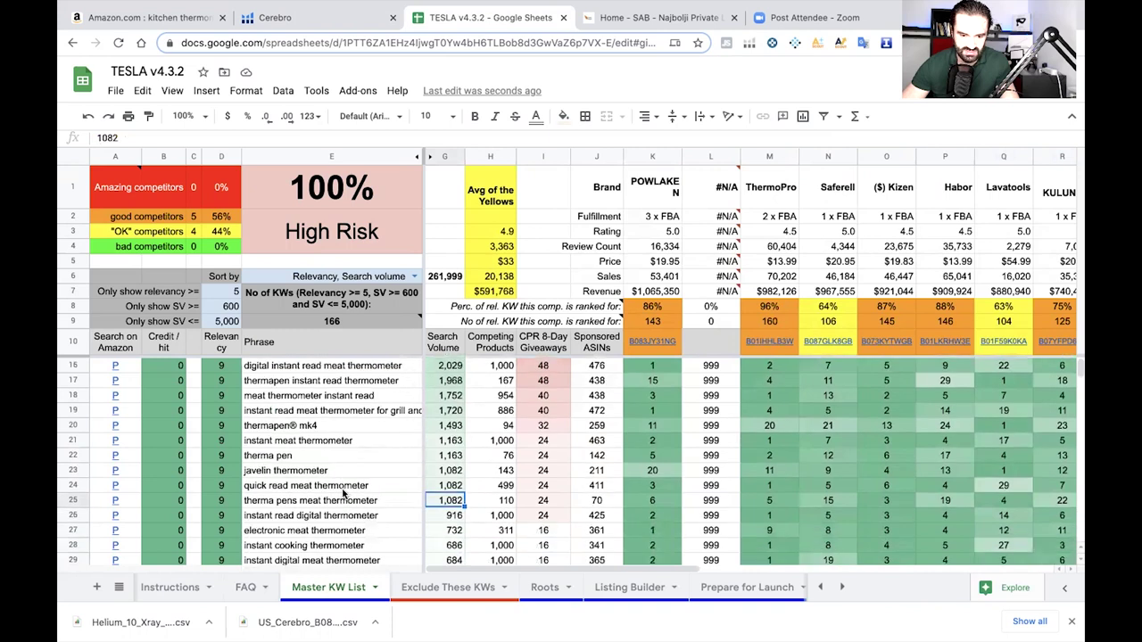
{"action": "scroll", "coordinate": [343, 495], "scroll_direction": "up", "scroll_amount": 2}
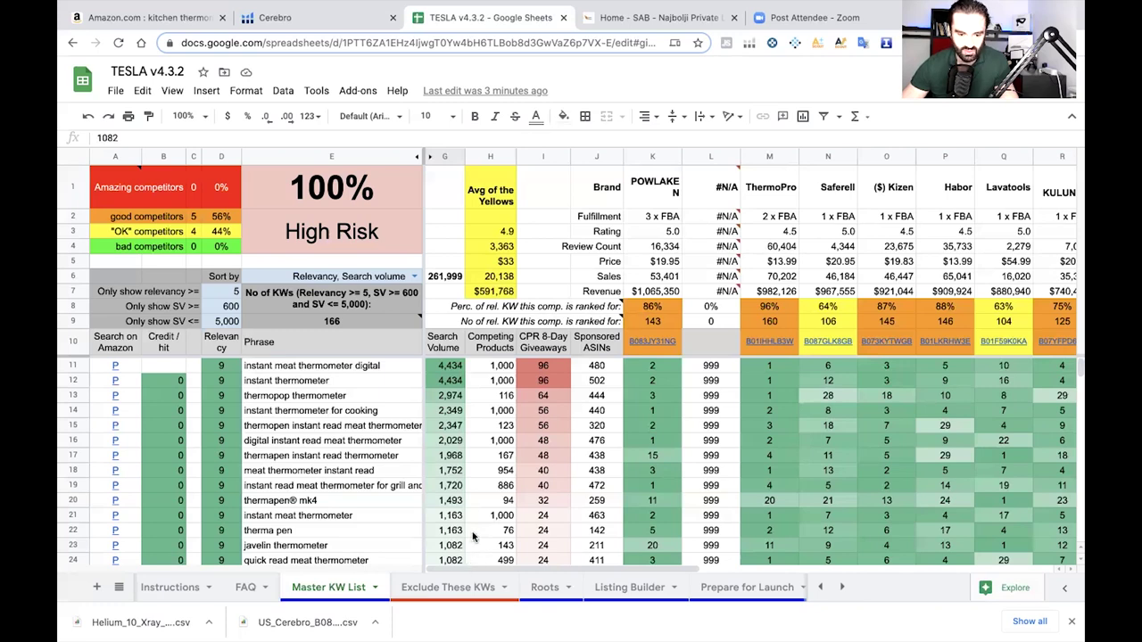
{"action": "scroll", "coordinate": [473, 536], "scroll_direction": "down", "scroll_amount": 1}
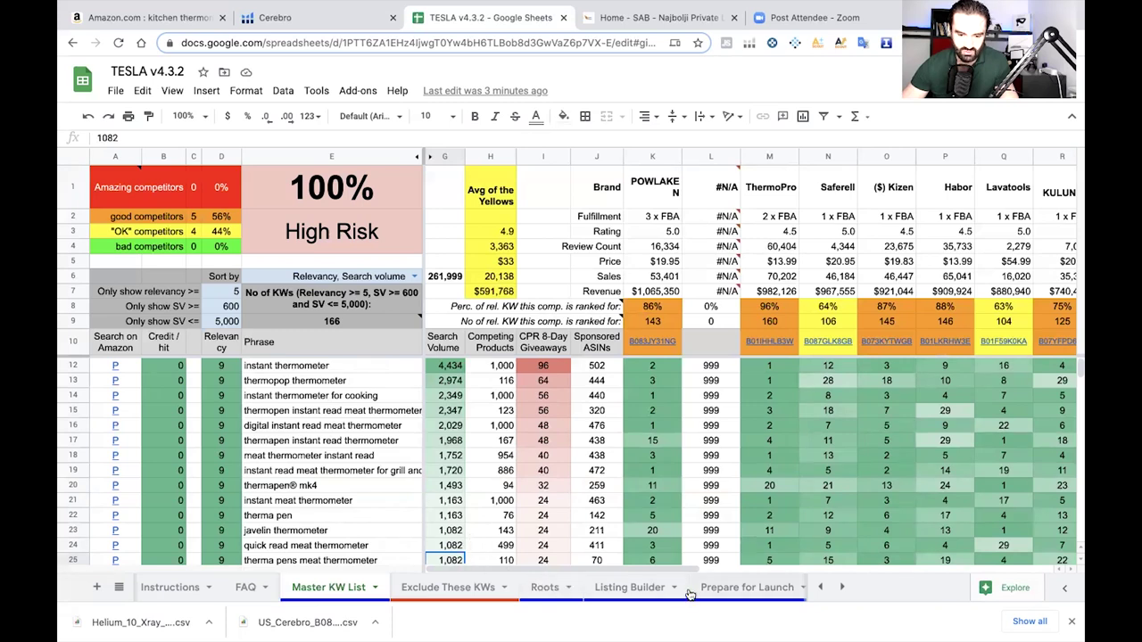
Open the Roots sheet and examine the master keywords alongside each root word's frequency and search volume
{"action": "left_click", "coordinate": [478, 589]}
{"action": "left_click", "coordinate": [543, 588]}
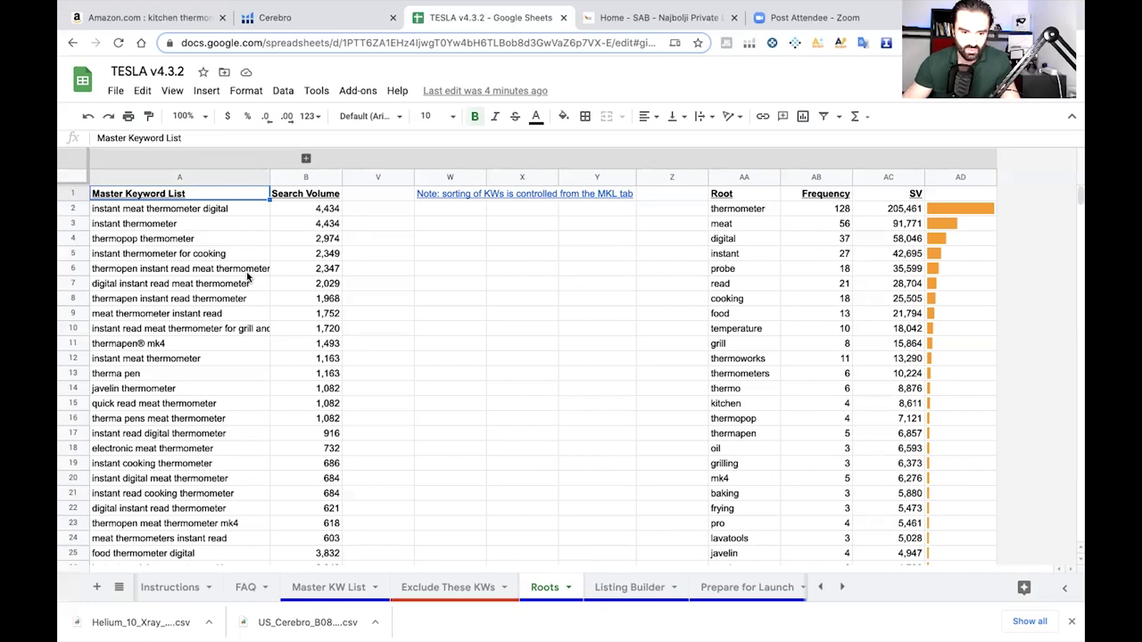
{"action": "left_click", "coordinate": [224, 315]}
{"action": "scroll", "coordinate": [221, 320], "scroll_direction": "down", "scroll_amount": 1}
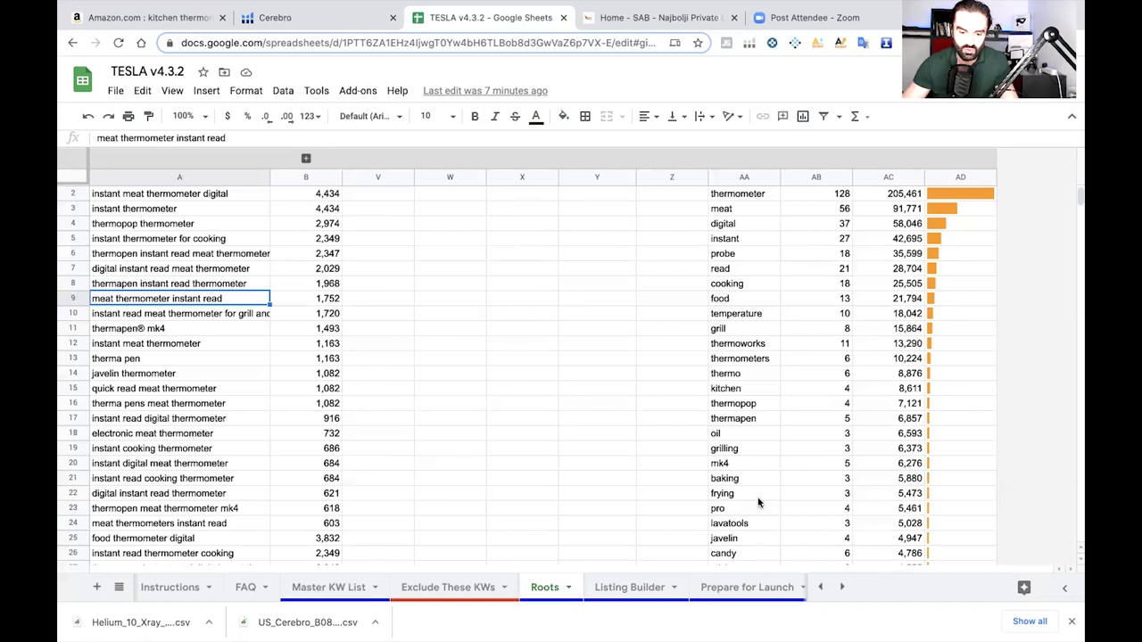
Open the Listing Builder sheet and examine its keyword metrics and title area, comparing it with the Roots sheet
{"action": "left_click", "coordinate": [840, 588]}
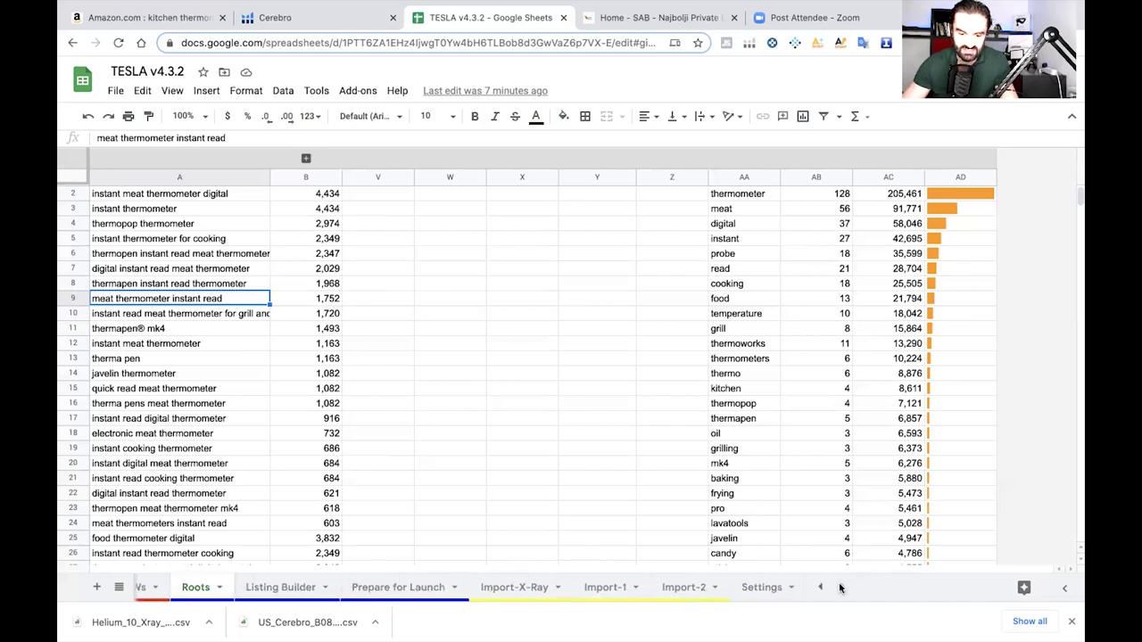
{"action": "left_click", "coordinate": [288, 587]}
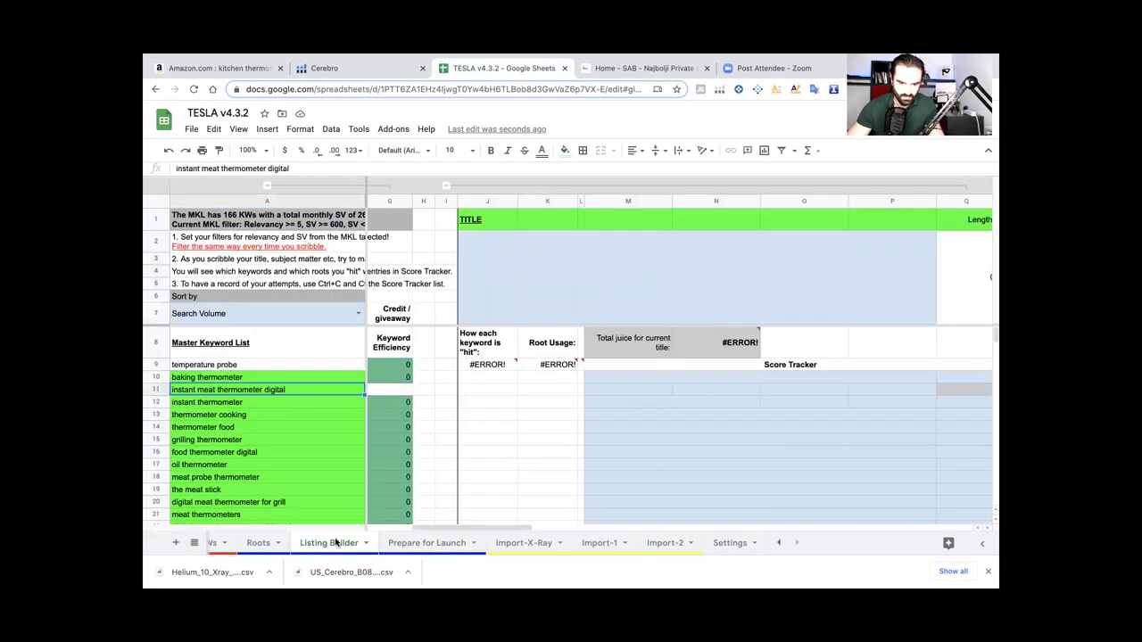
{"action": "left_click_drag", "start_coordinate": [440, 527], "coordinate": [356, 528]}
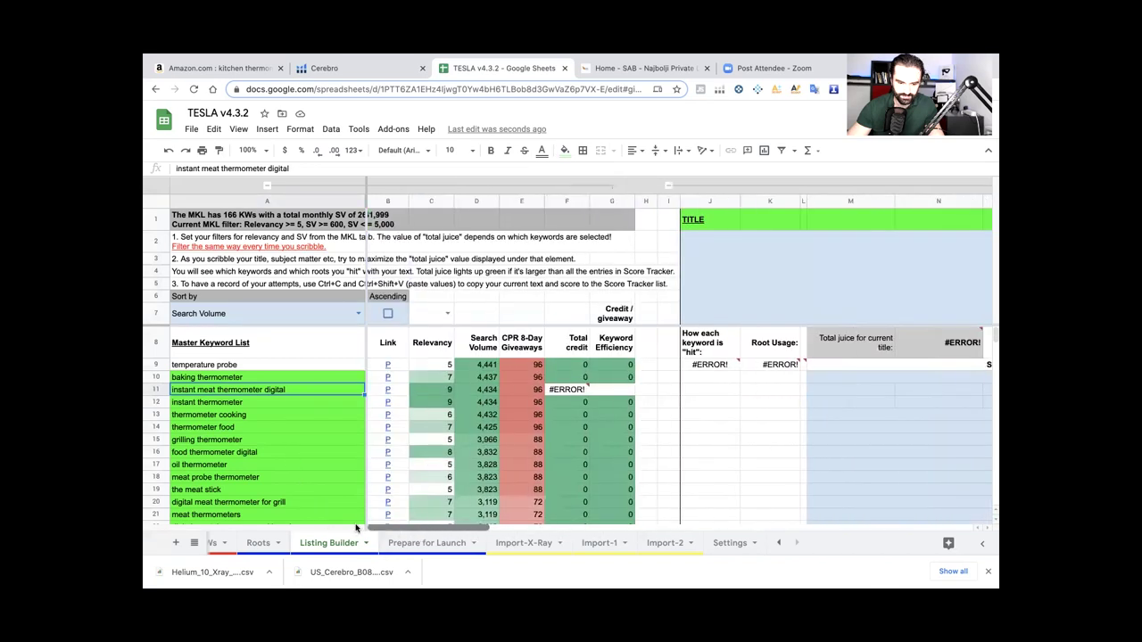
{"action": "left_click", "coordinate": [258, 542]}
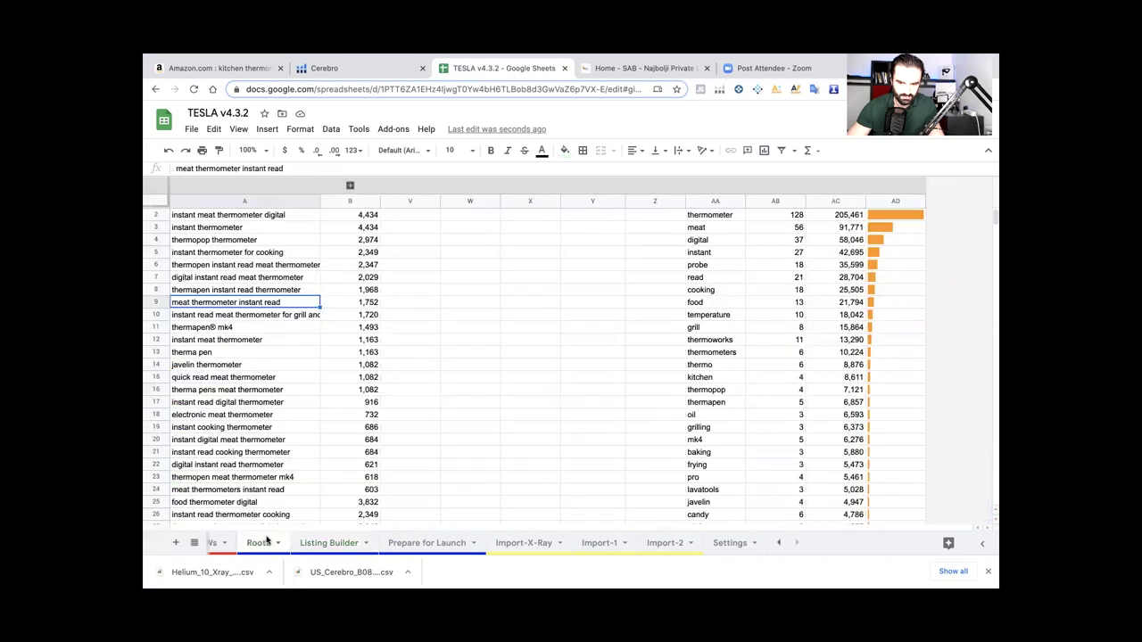
{"action": "left_click", "coordinate": [348, 543]}
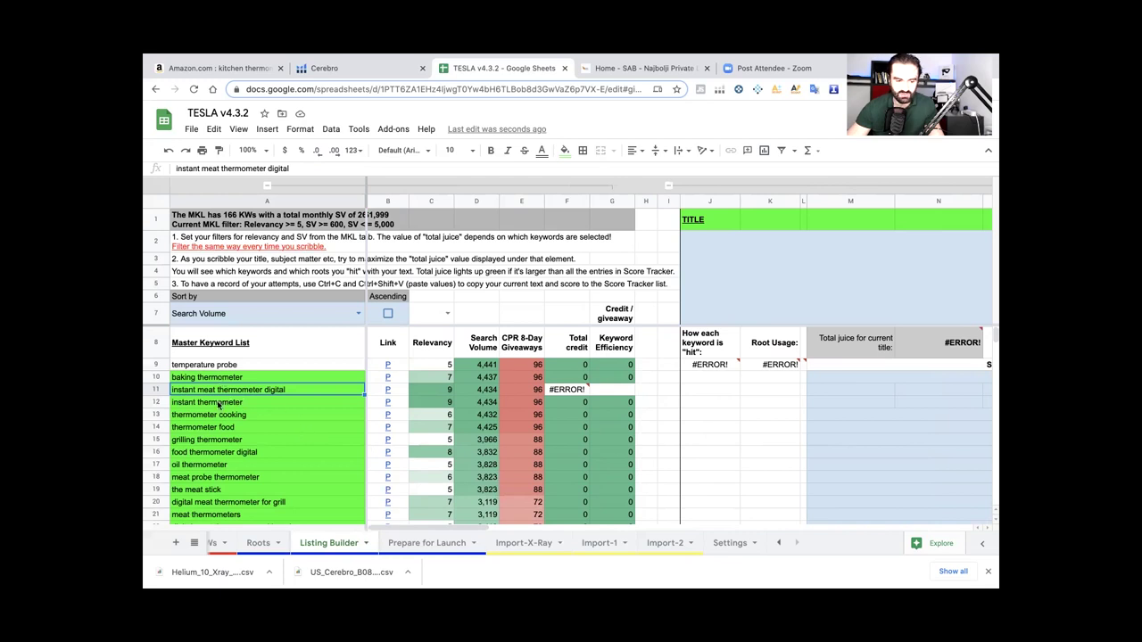
Examine the Listing Builder's keyword metrics and its title, bullets and description sections with their score trackers
{"action": "key", "text": "Down"}
{"action": "key", "text": "Down"}
{"action": "key", "text": "Down"}
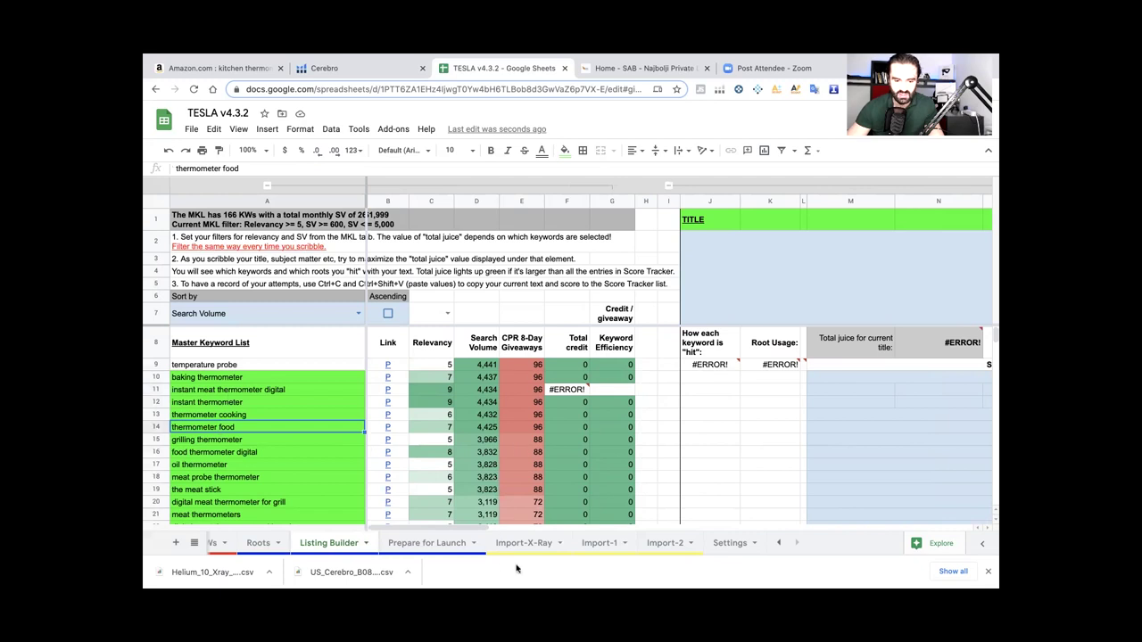
{"action": "left_click", "coordinate": [427, 523]}
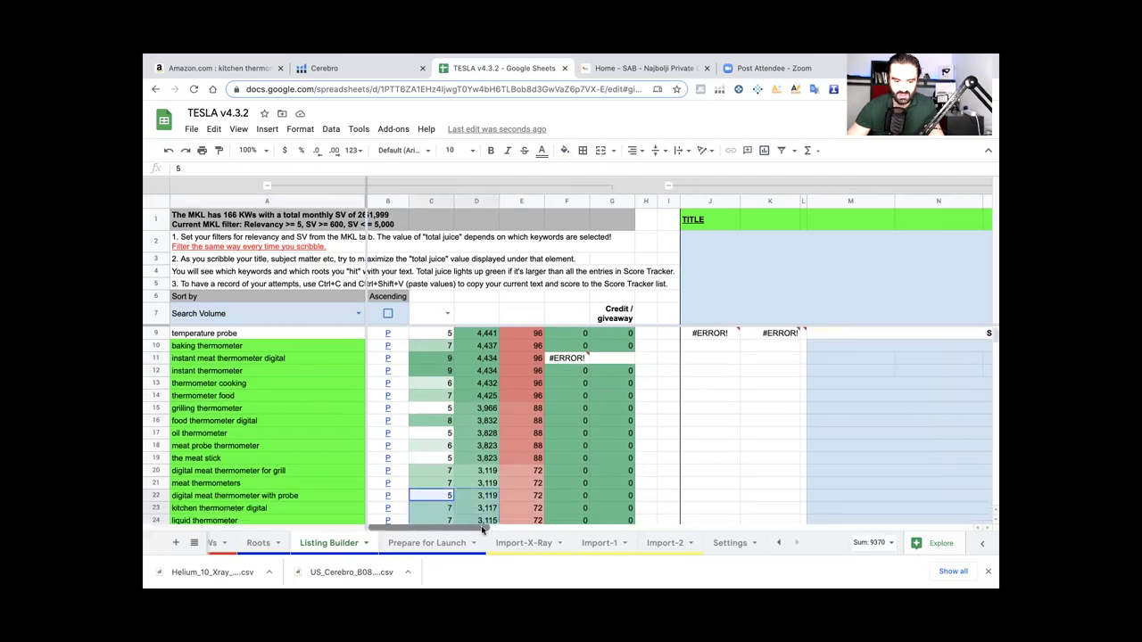
{"action": "left_click_drag", "start_coordinate": [481, 525], "coordinate": [527, 528]}
{"action": "double_click", "coordinate": [538, 265]}
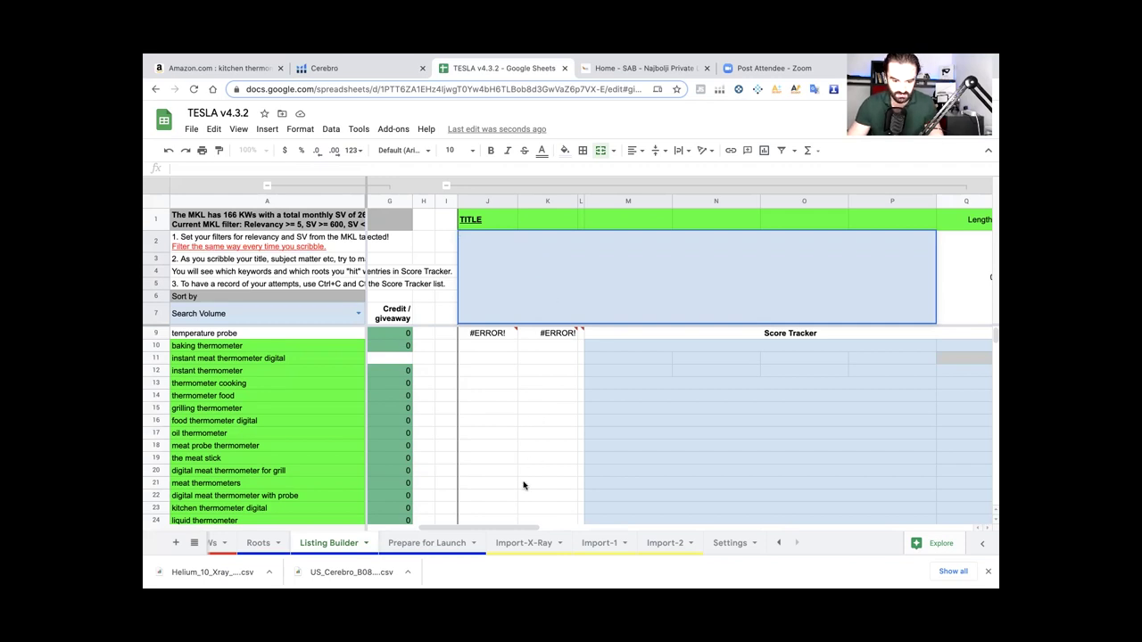
{"action": "left_click_drag", "start_coordinate": [485, 530], "coordinate": [816, 535]}
{"action": "left_click", "coordinate": [617, 369]}
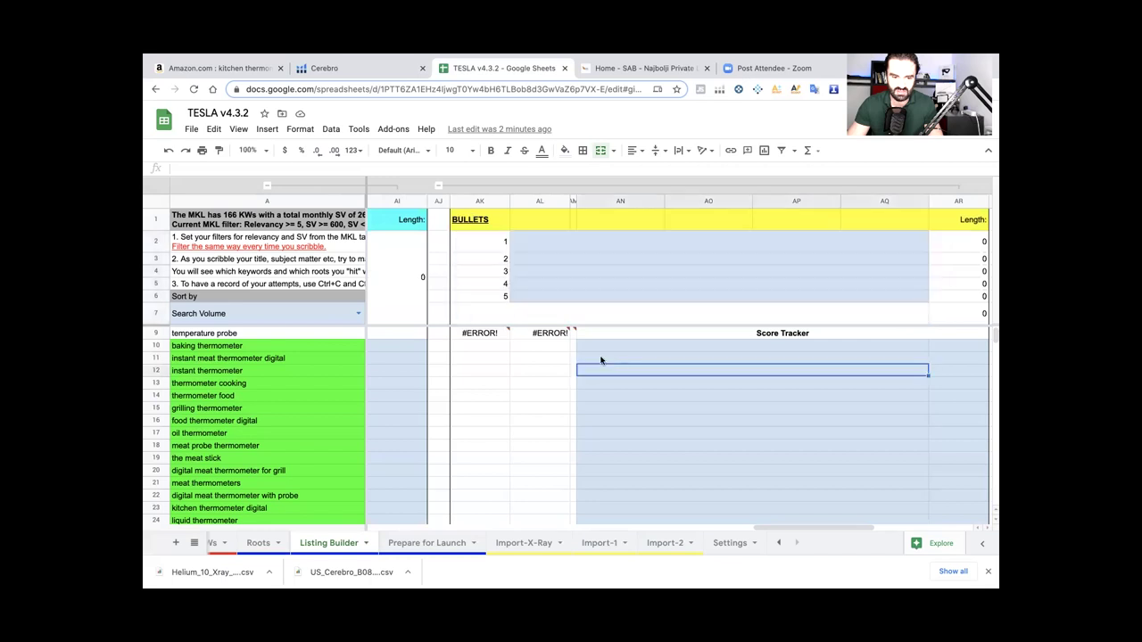
{"action": "left_click_drag", "start_coordinate": [790, 531], "coordinate": [903, 532]}
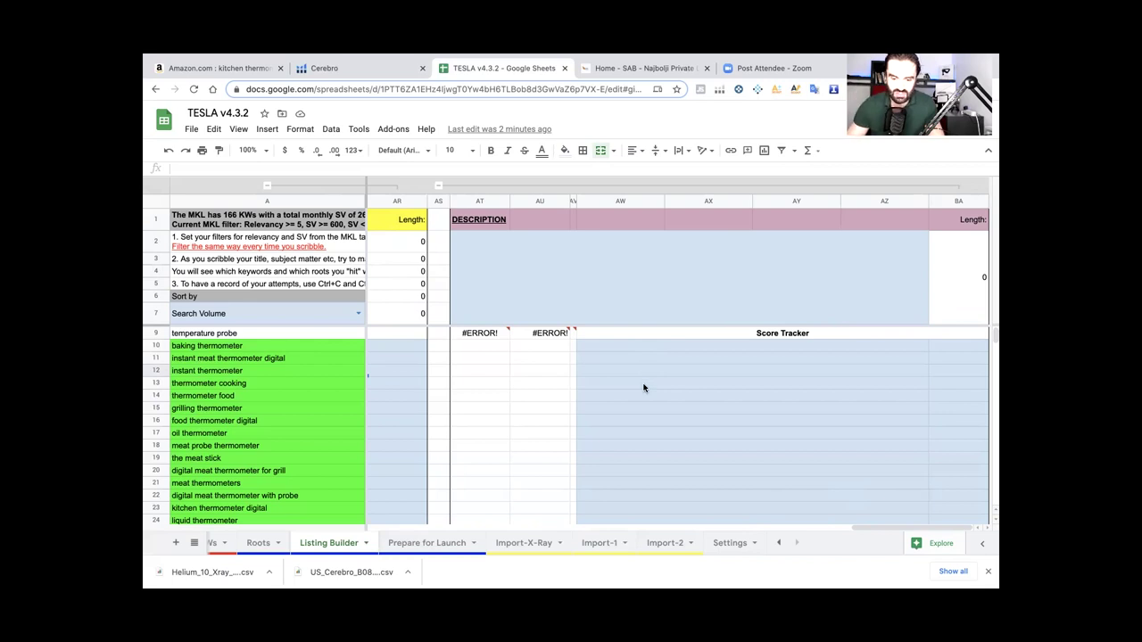
Review the master keywords from thermometer cooking to oil thermometer beside the description section, and open the Prepare for Launch sheet
{"action": "left_click", "coordinate": [219, 434]}
{"action": "left_click", "coordinate": [219, 410]}
{"action": "left_click", "coordinate": [216, 396]}
{"action": "left_click", "coordinate": [210, 408]}
{"action": "left_click", "coordinate": [211, 385]}
{"action": "left_click", "coordinate": [208, 422]}
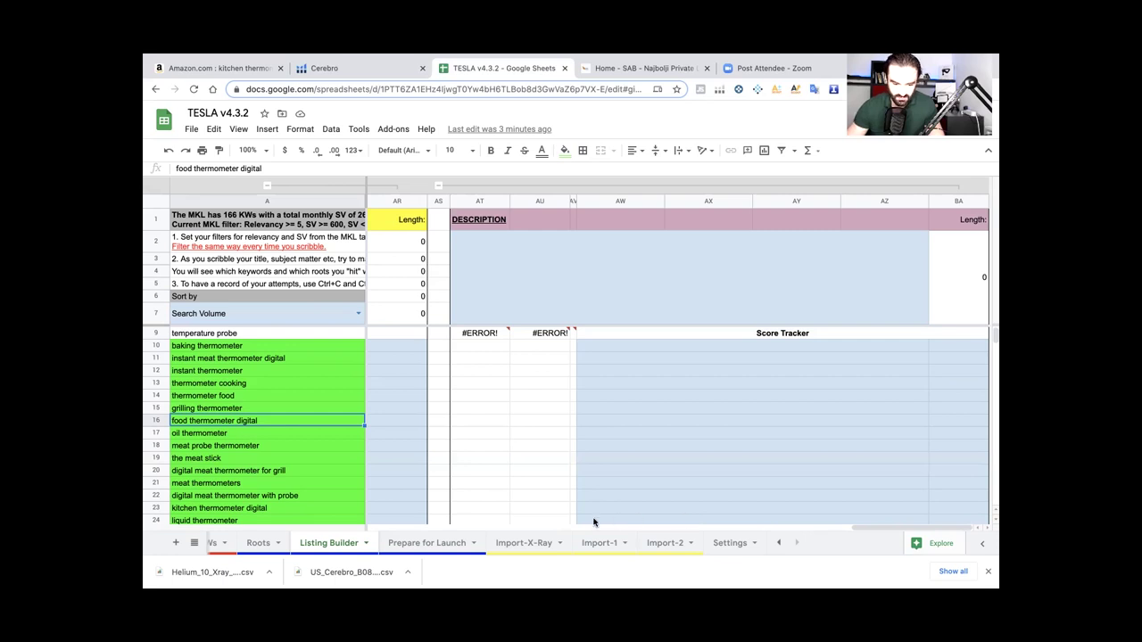
{"action": "left_click", "coordinate": [400, 546]}
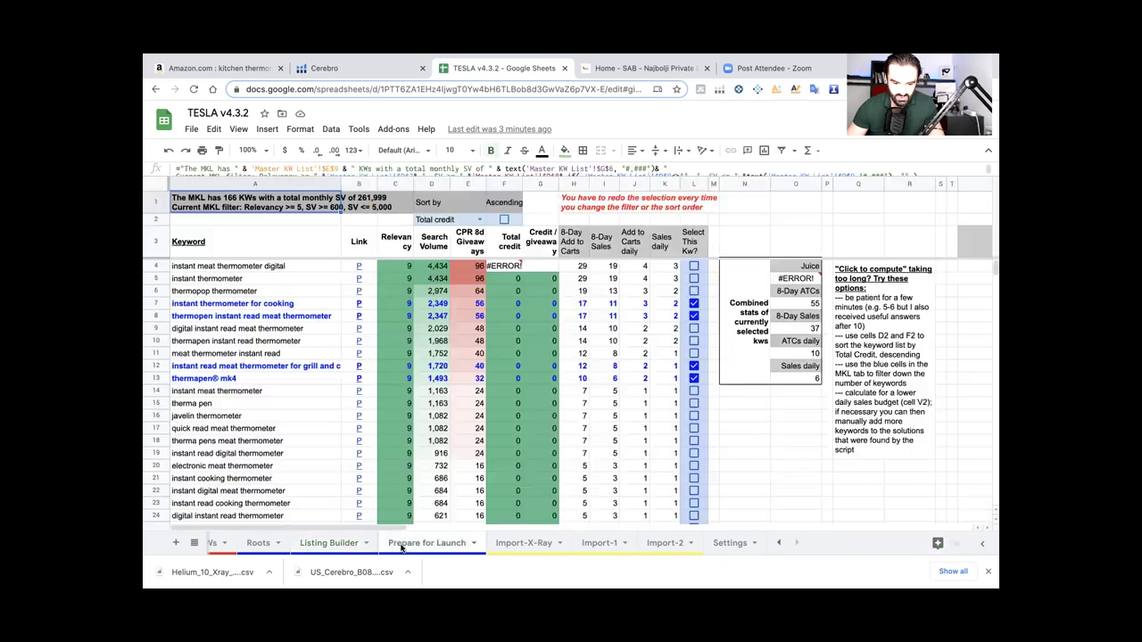